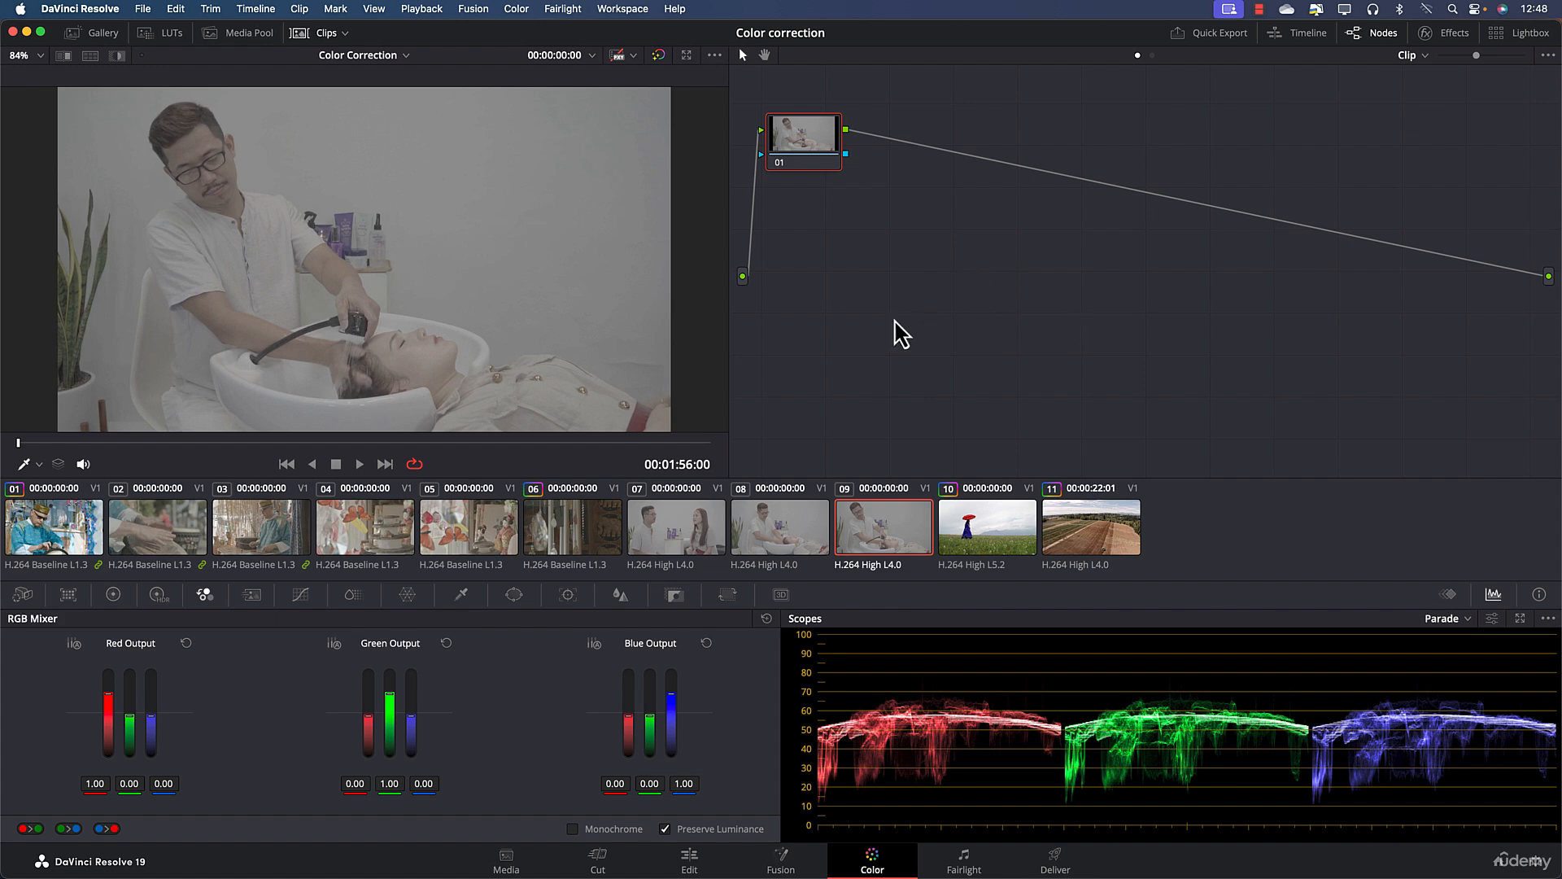
- View the node graph's level options, keep it at Clip level, and select clip 08
{"action": "left_click", "coordinate": [1425, 56]}
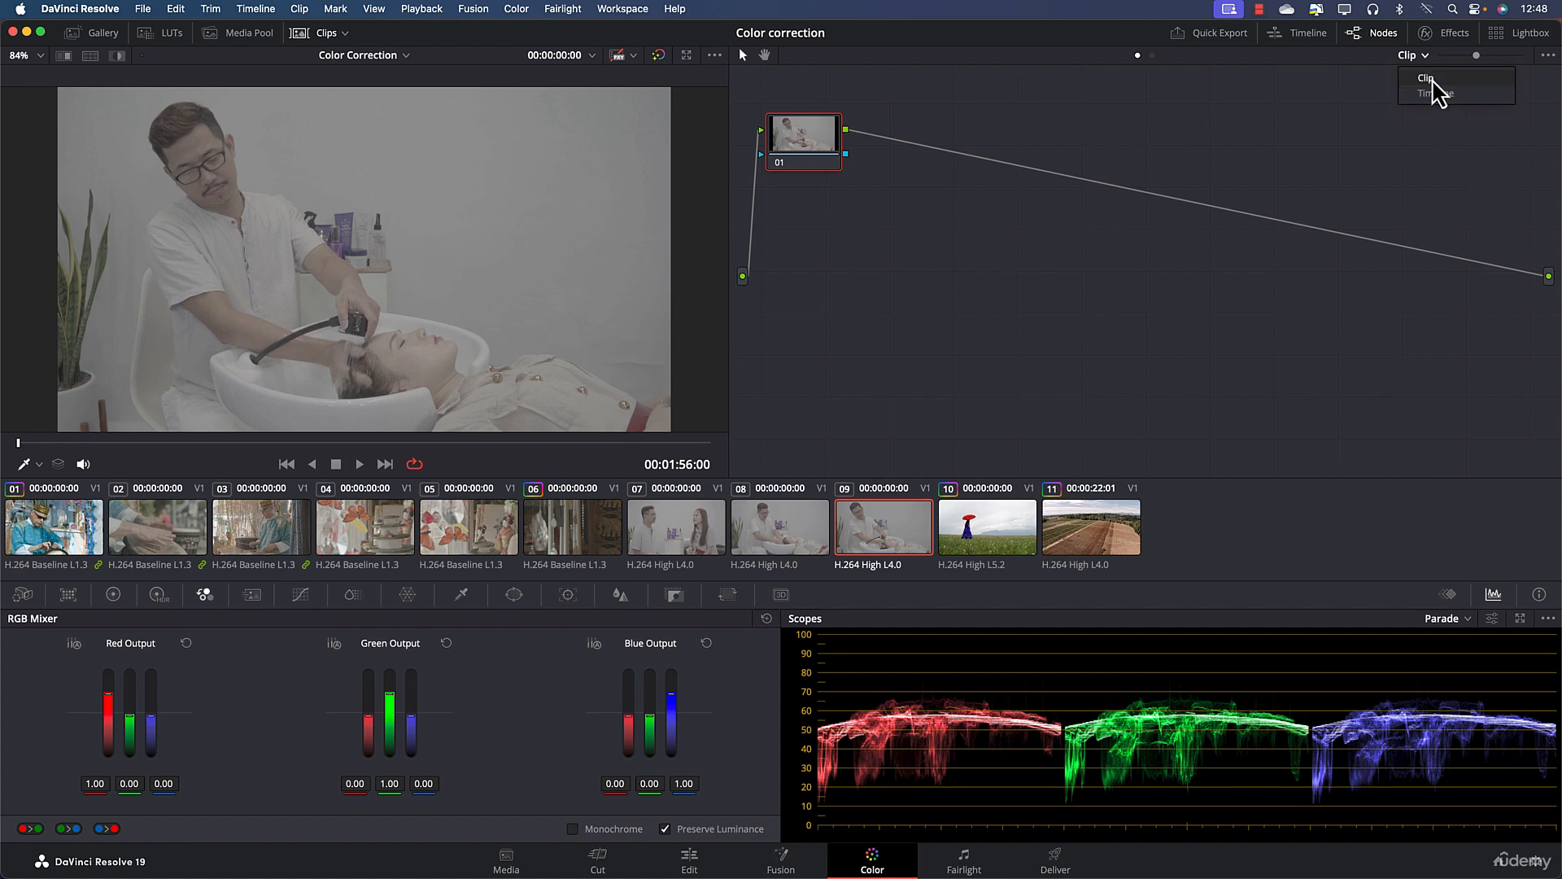
{"action": "left_click", "coordinate": [1427, 80]}
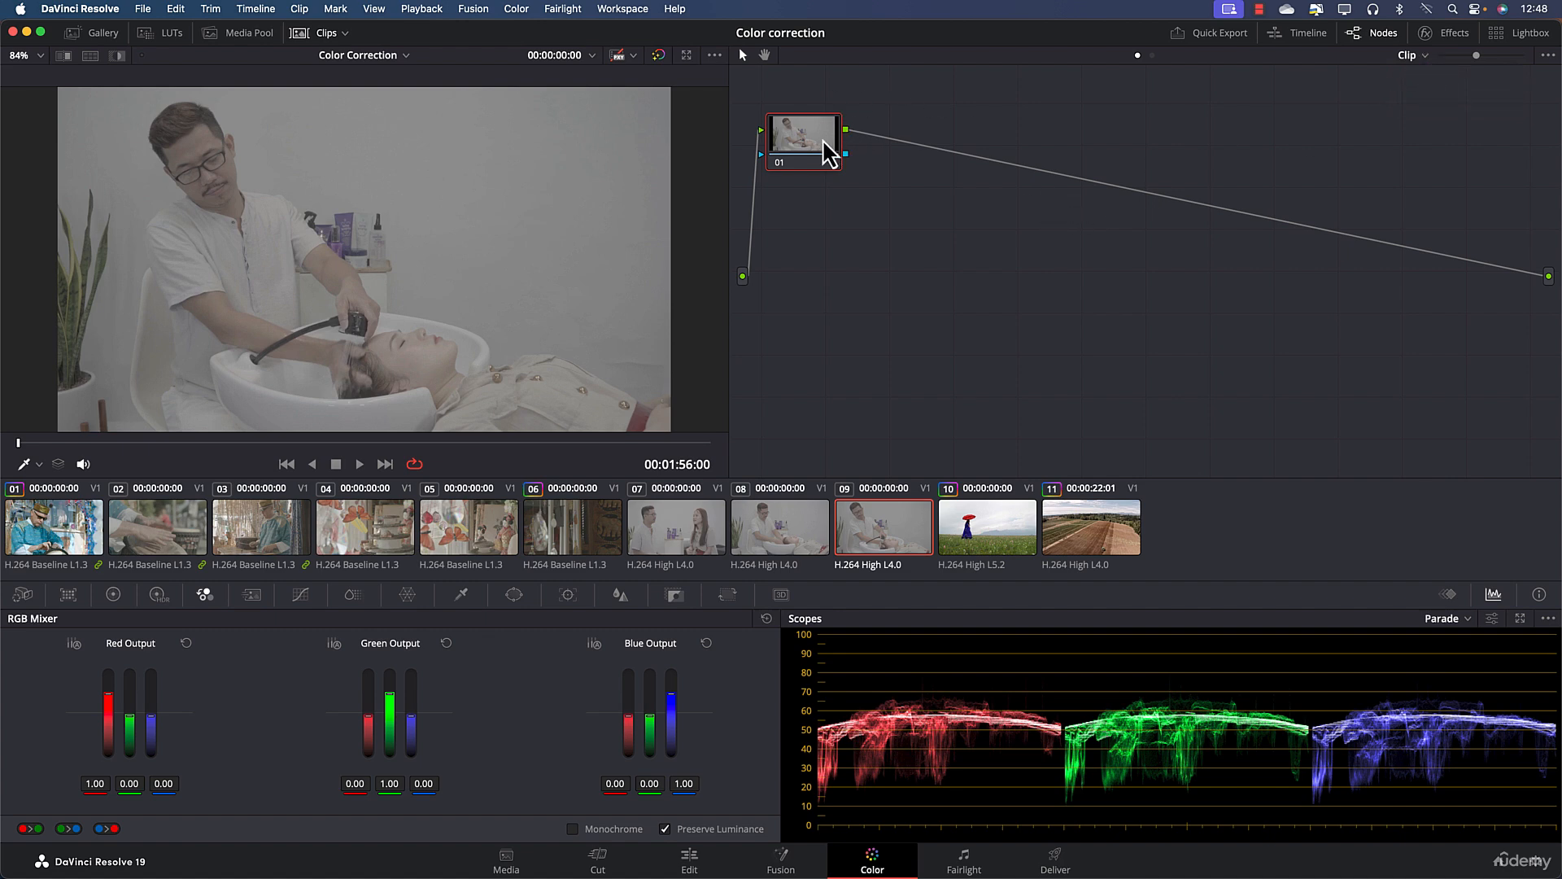
{"action": "left_click", "coordinate": [794, 529]}
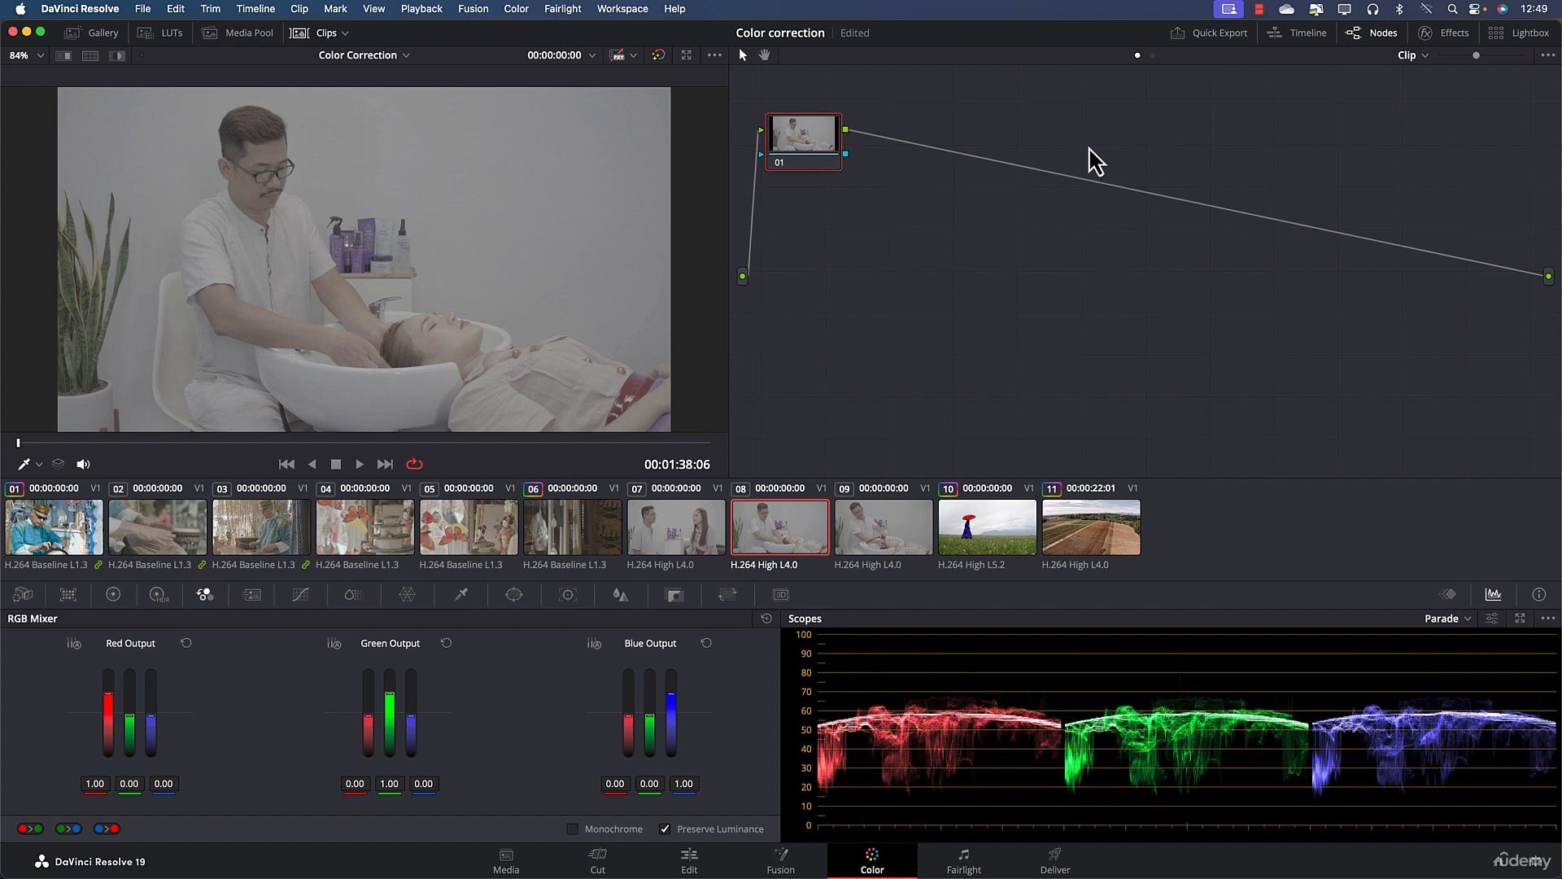
- Switch the node graph to Timeline level, add a serial node, and place it just before the output
{"action": "left_click", "coordinate": [1420, 55]}
{"action": "left_click", "coordinate": [1435, 94]}
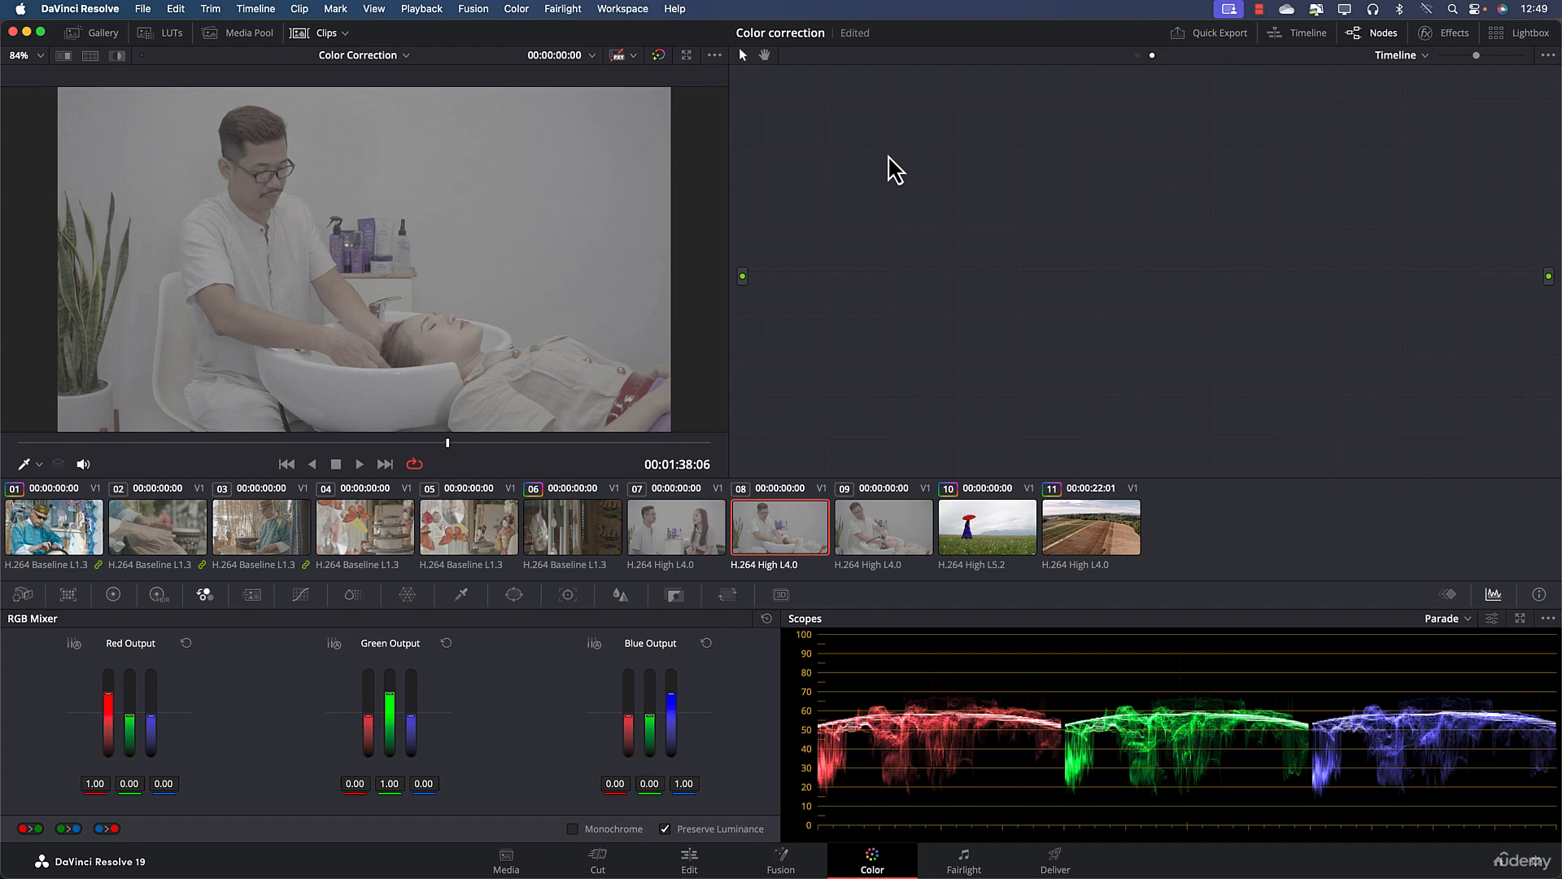
{"action": "key", "text": "alt+s"}
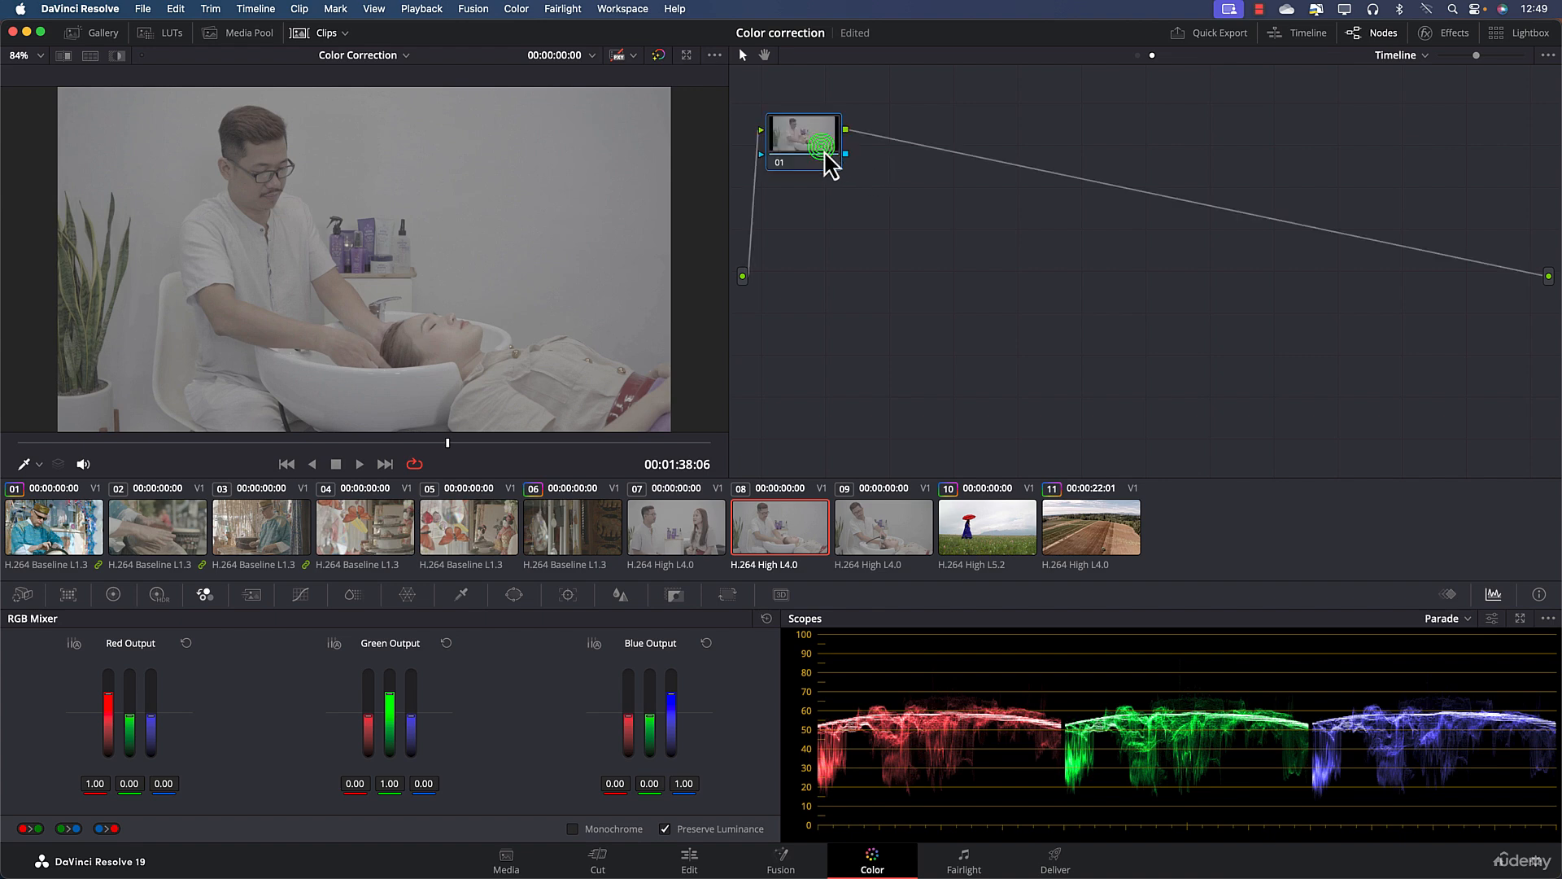
{"action": "left_click_drag", "start_coordinate": [827, 164], "coordinate": [862, 174]}
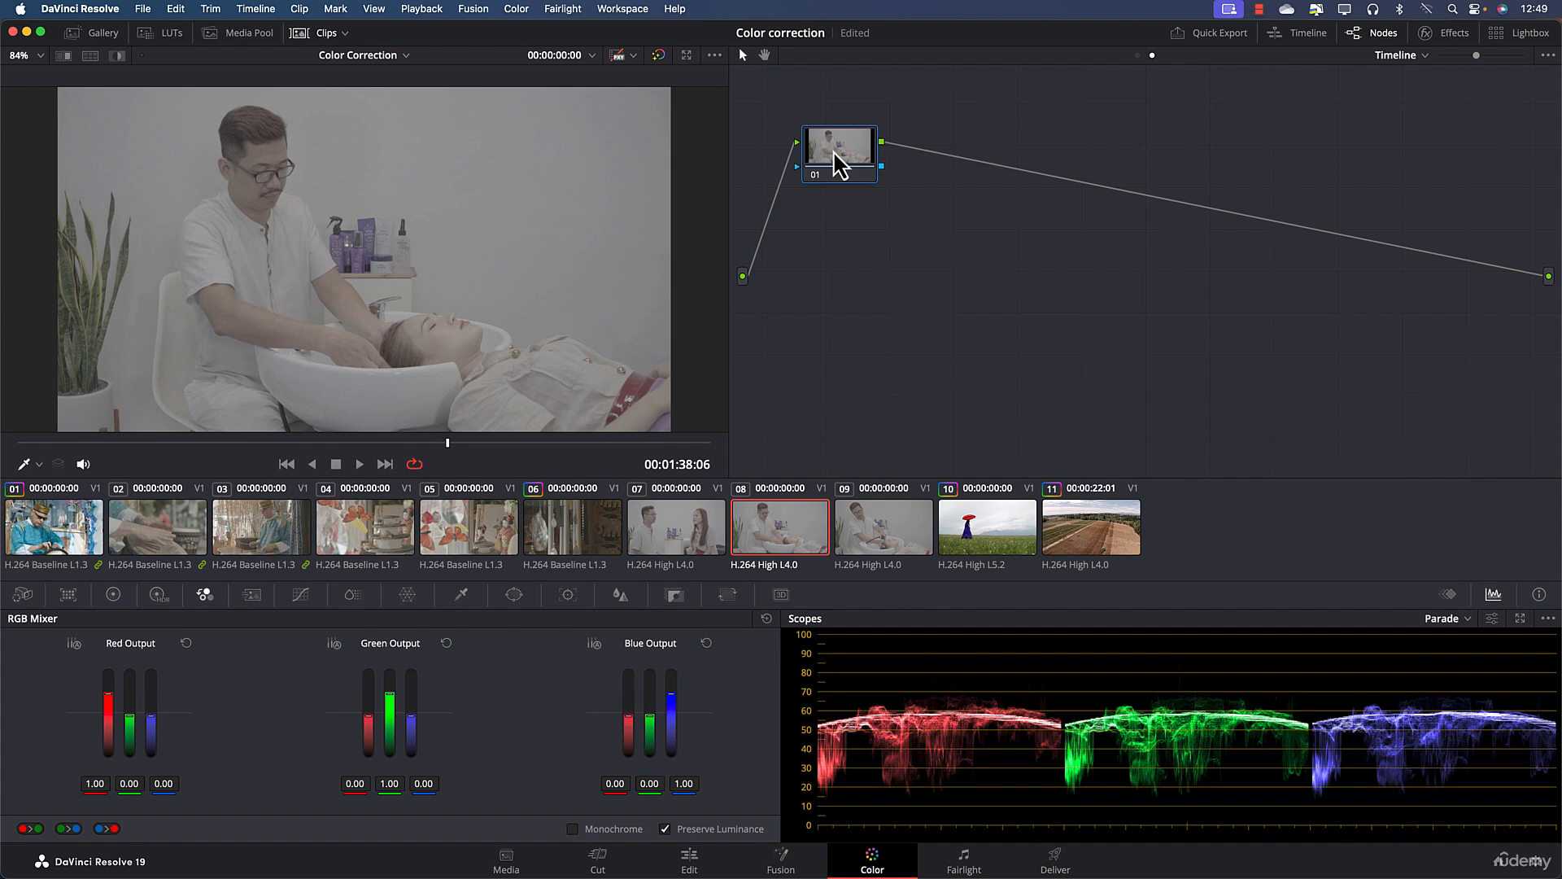
{"action": "left_click_drag", "start_coordinate": [835, 158], "coordinate": [1477, 285]}
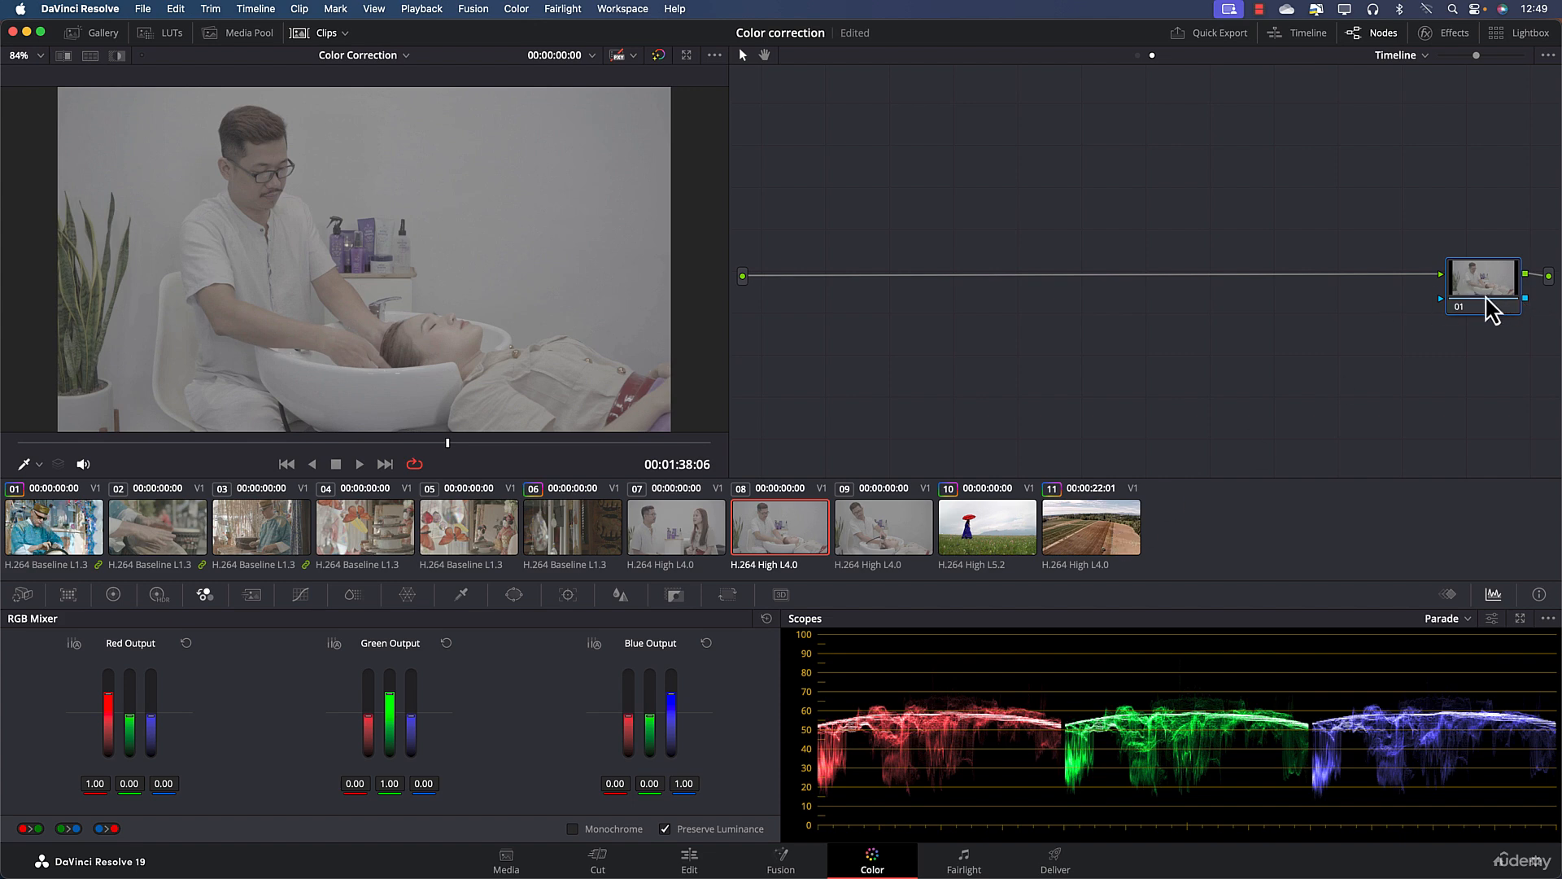
{"action": "mouse_move", "coordinate": [1491, 308]}
{"action": "left_mouse_down"}
{"action": "mouse_move", "coordinate": [1487, 268]}
{"action": "mouse_move", "coordinate": [1476, 304]}
{"action": "left_mouse_up"}
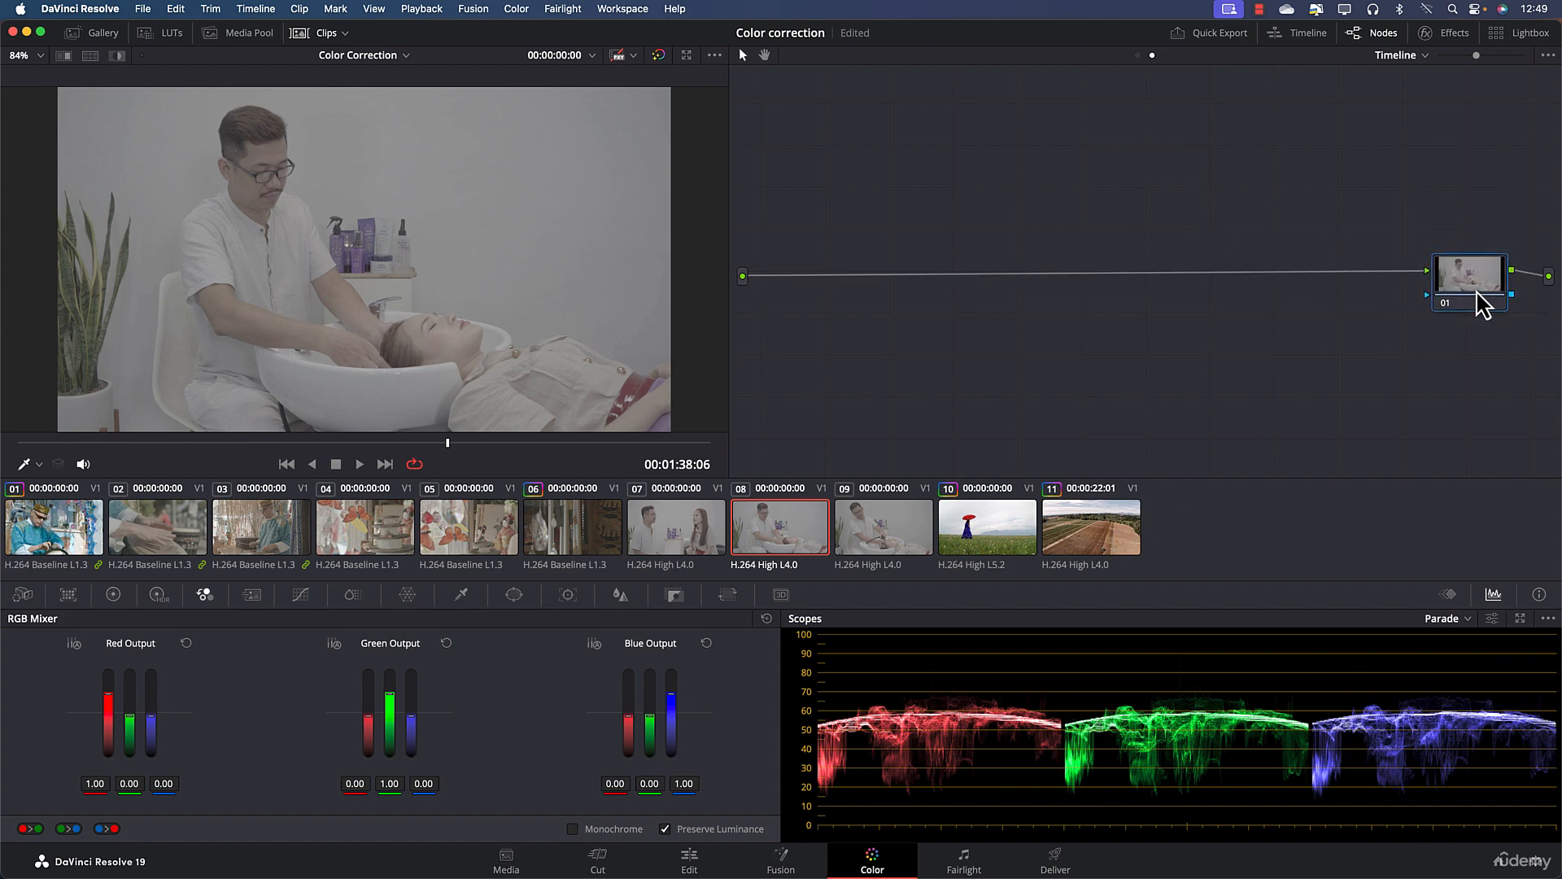
- Select clip 09 and lower green in the RGB Mixer's Green Output to 0.11 on the timeline node
{"action": "left_click", "coordinate": [654, 539]}
{"action": "left_click", "coordinate": [752, 529]}
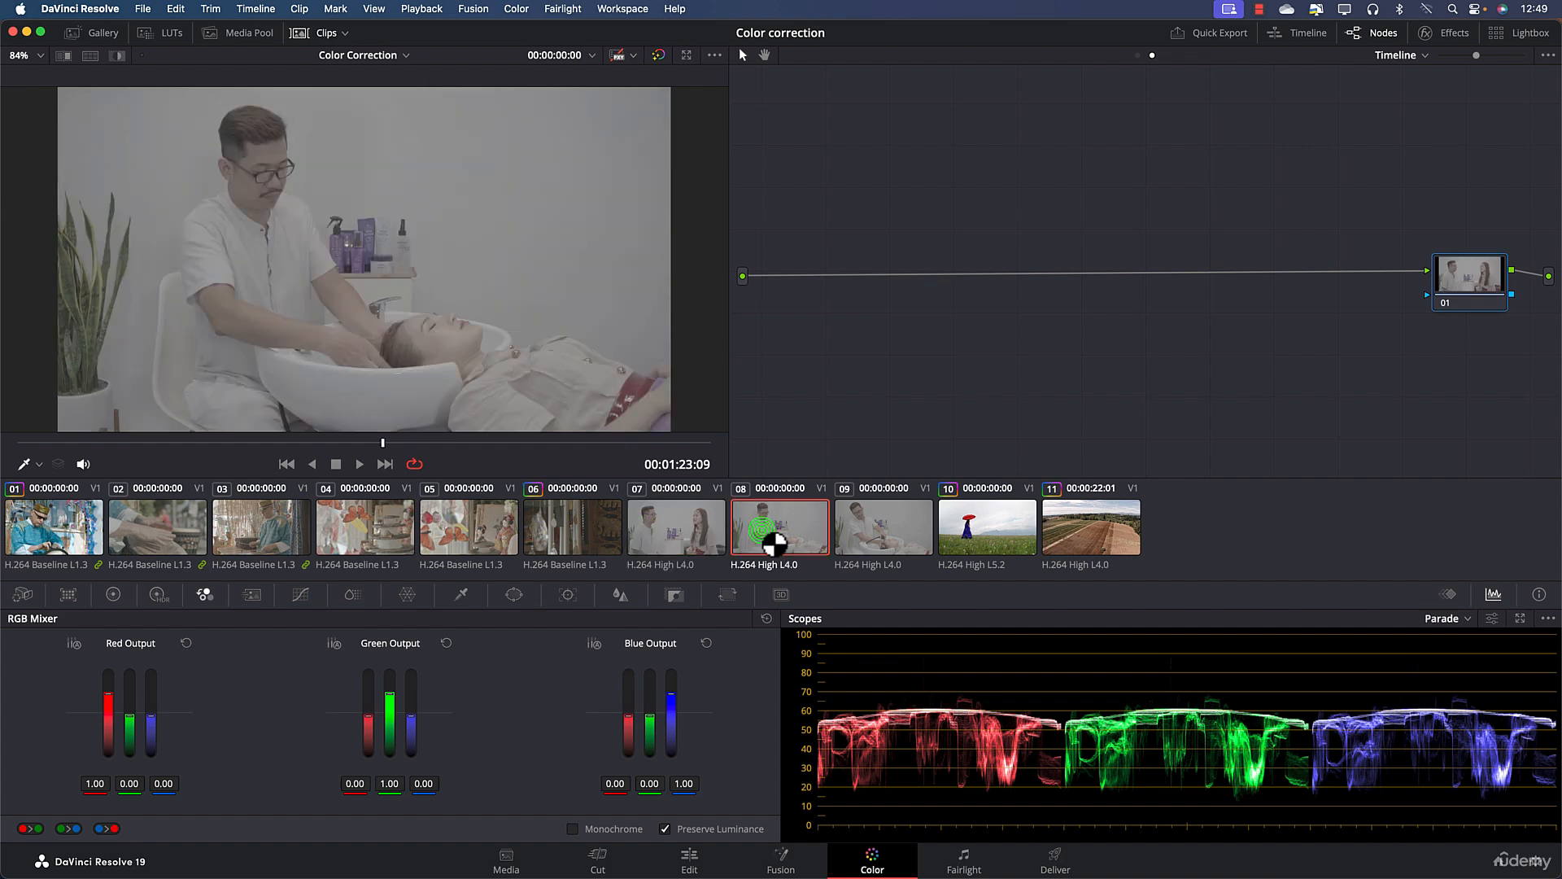
{"action": "left_click", "coordinate": [903, 533]}
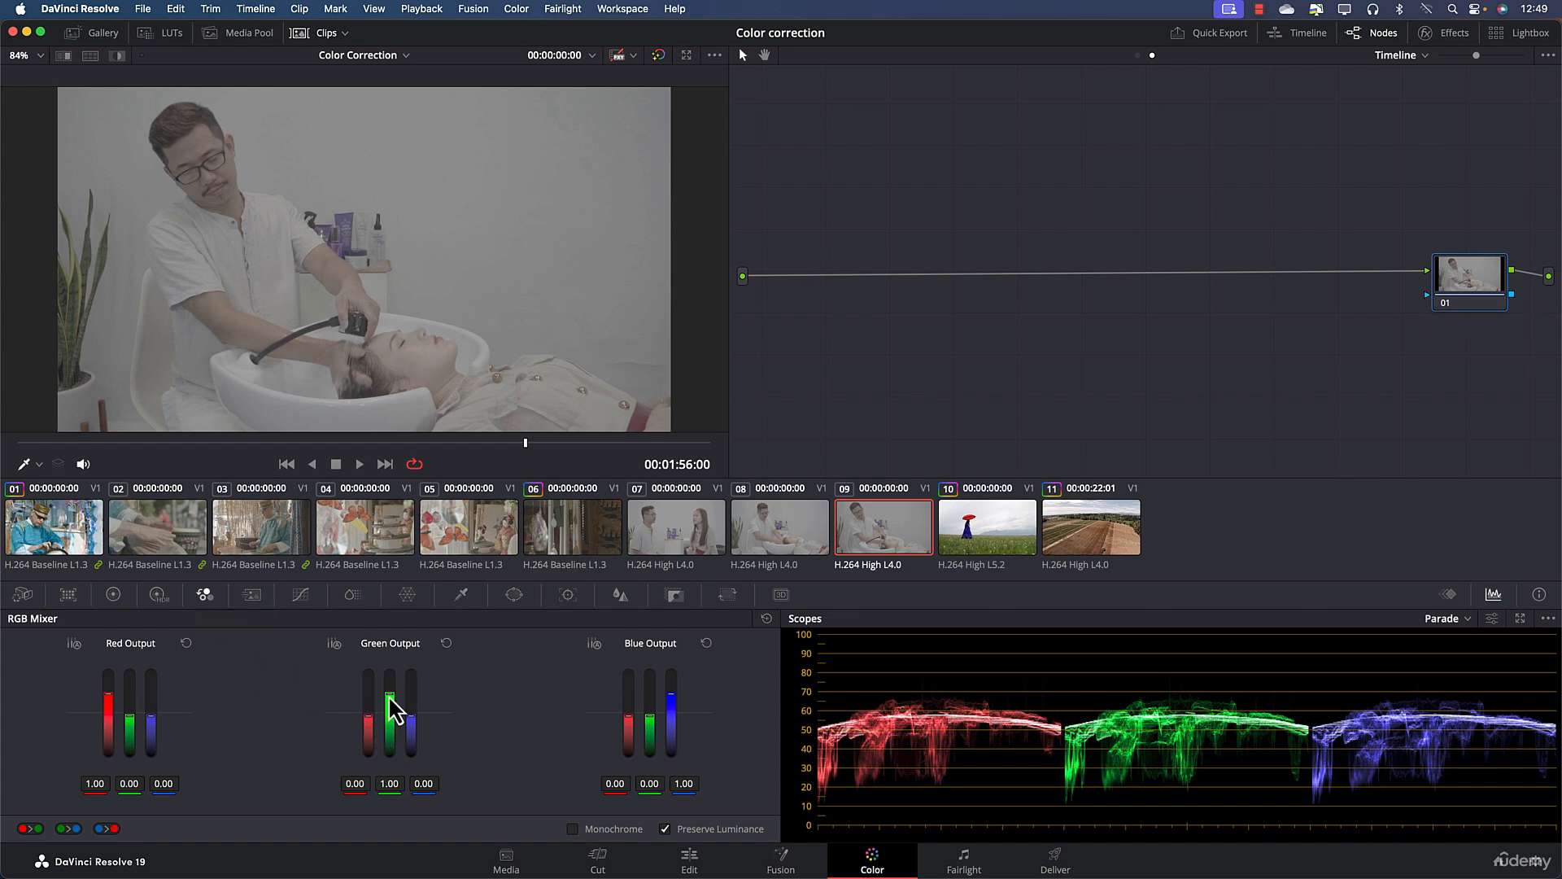
{"action": "mouse_move", "coordinate": [391, 715]}
{"action": "left_mouse_down"}
{"action": "mouse_move", "coordinate": [391, 761]}
{"action": "mouse_move", "coordinate": [393, 723]}
{"action": "left_mouse_up"}
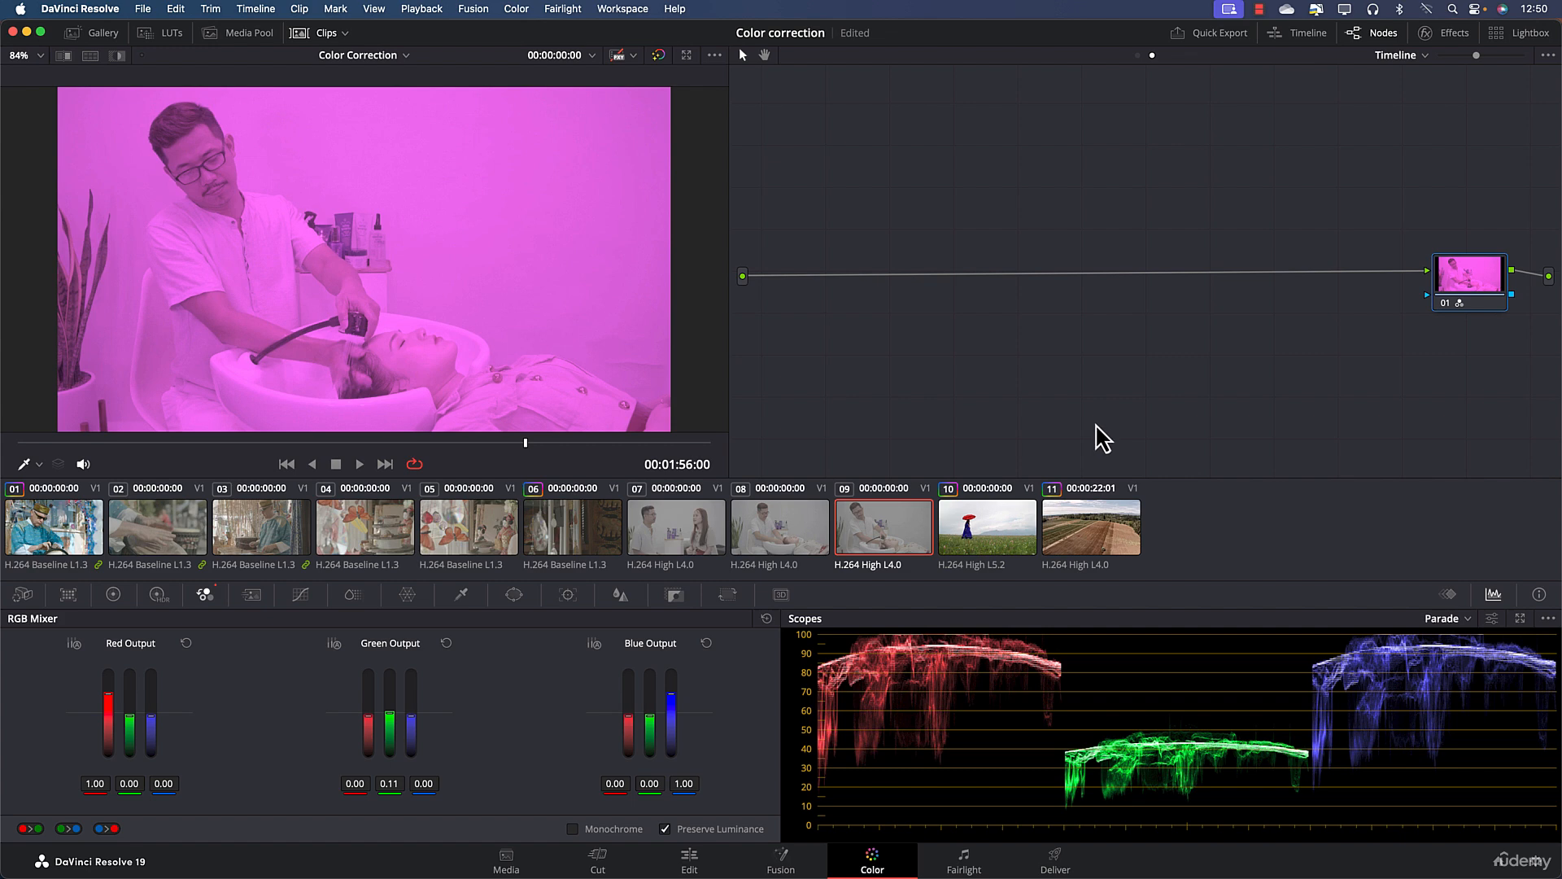
- Go through clips 08 back to 01 to check how the timeline-level tint affects each one
{"action": "left_click", "coordinate": [790, 538]}
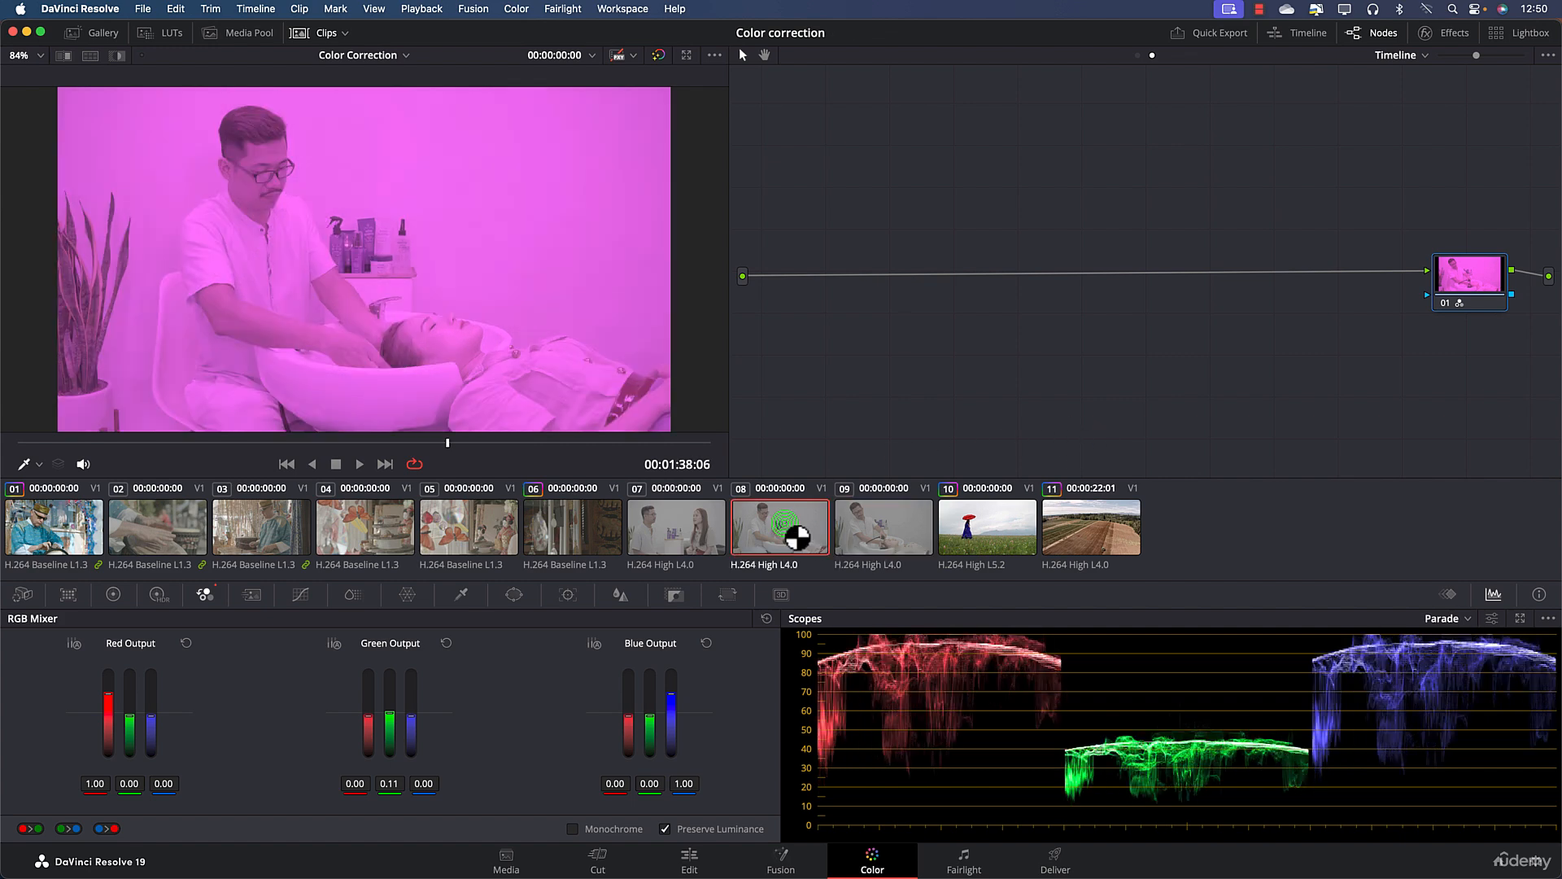
{"action": "left_click", "coordinate": [699, 530]}
{"action": "left_click", "coordinate": [612, 535]}
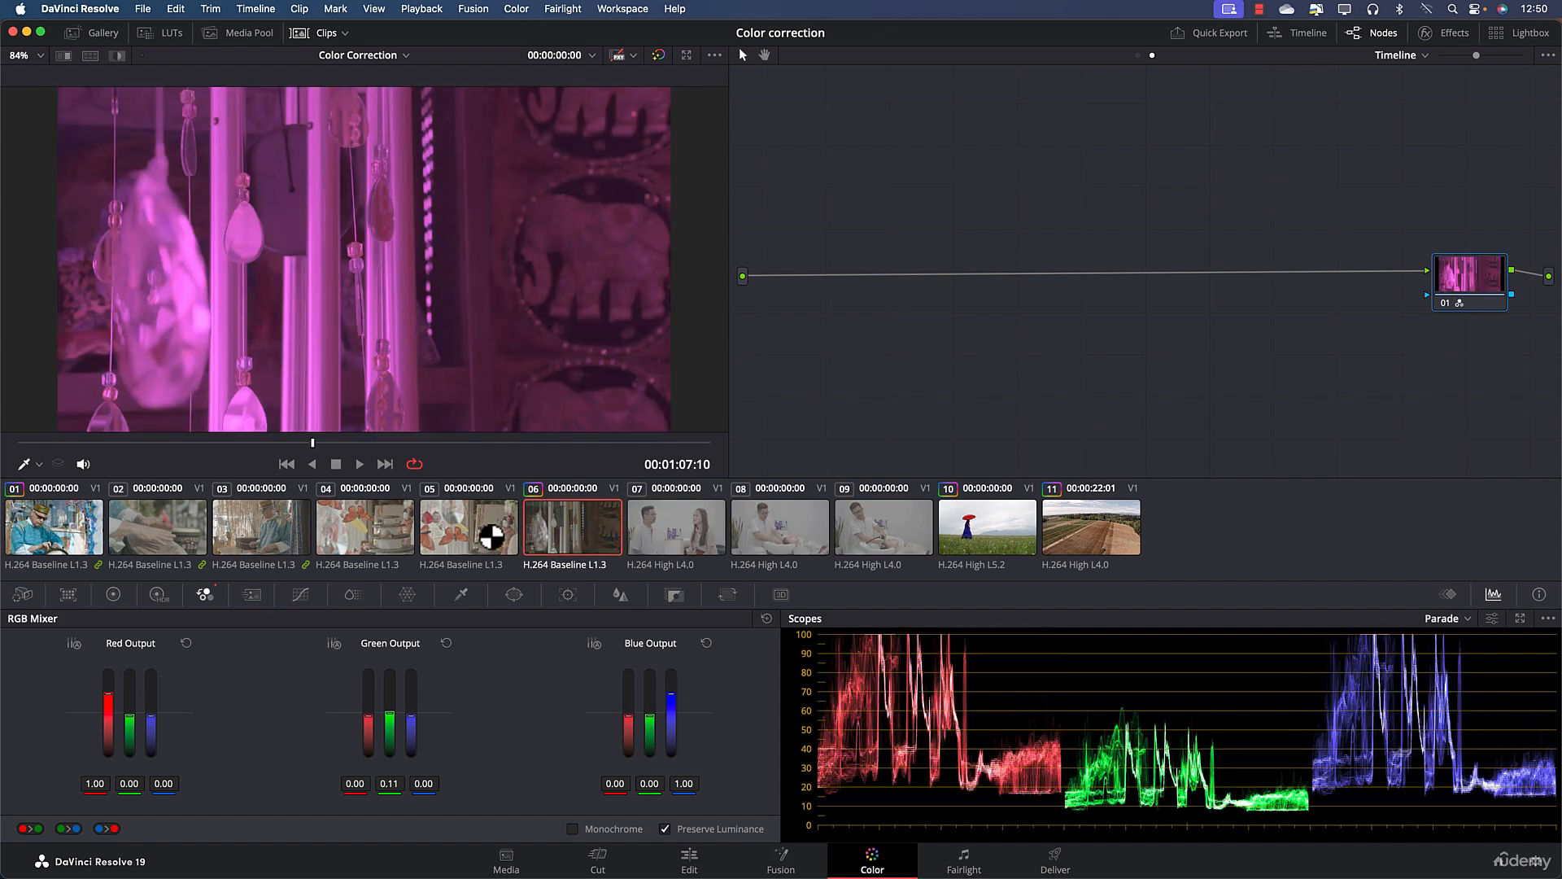
{"action": "left_click", "coordinate": [456, 533]}
{"action": "left_click", "coordinate": [385, 538]}
{"action": "left_click", "coordinate": [285, 538]}
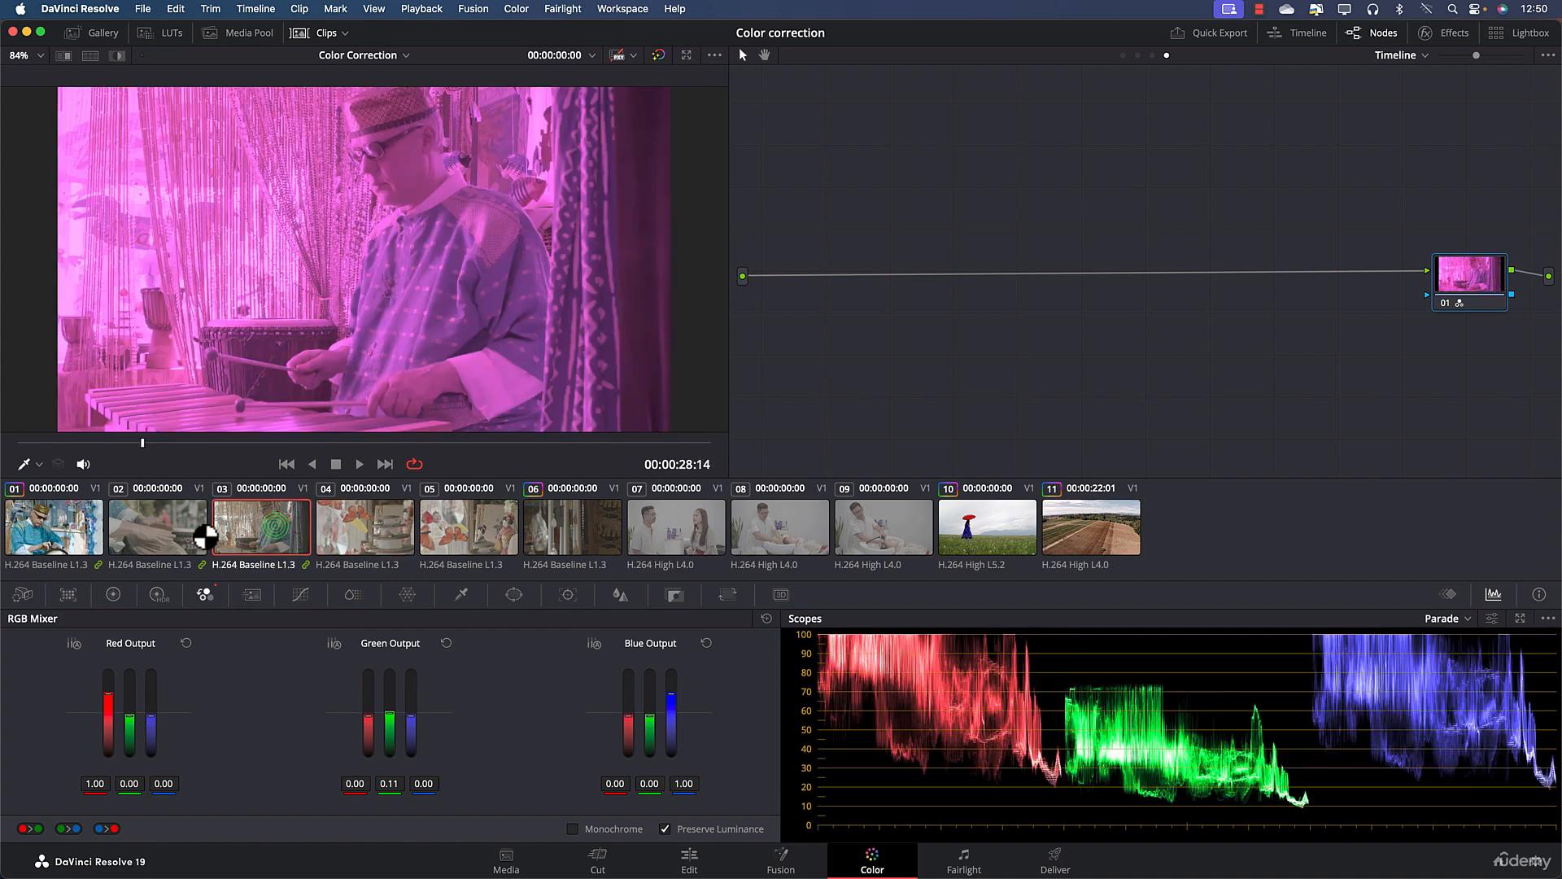
{"action": "left_click", "coordinate": [161, 540]}
{"action": "left_click", "coordinate": [84, 541]}
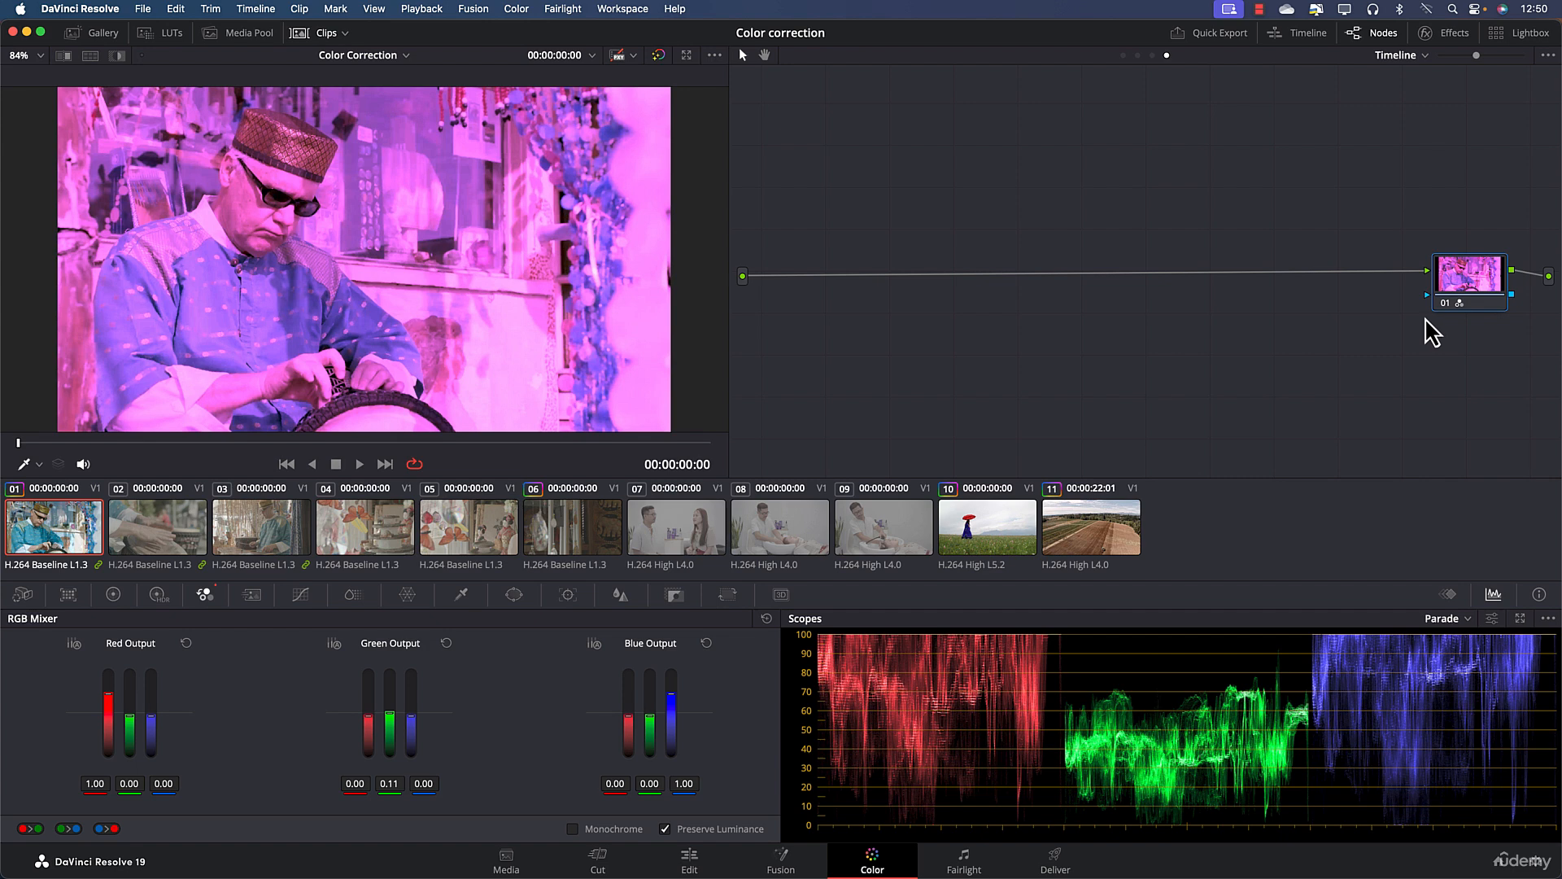
- Move the timeline-level node near the graph's input and delete it
{"action": "left_click_drag", "start_coordinate": [1489, 278], "coordinate": [909, 142]}
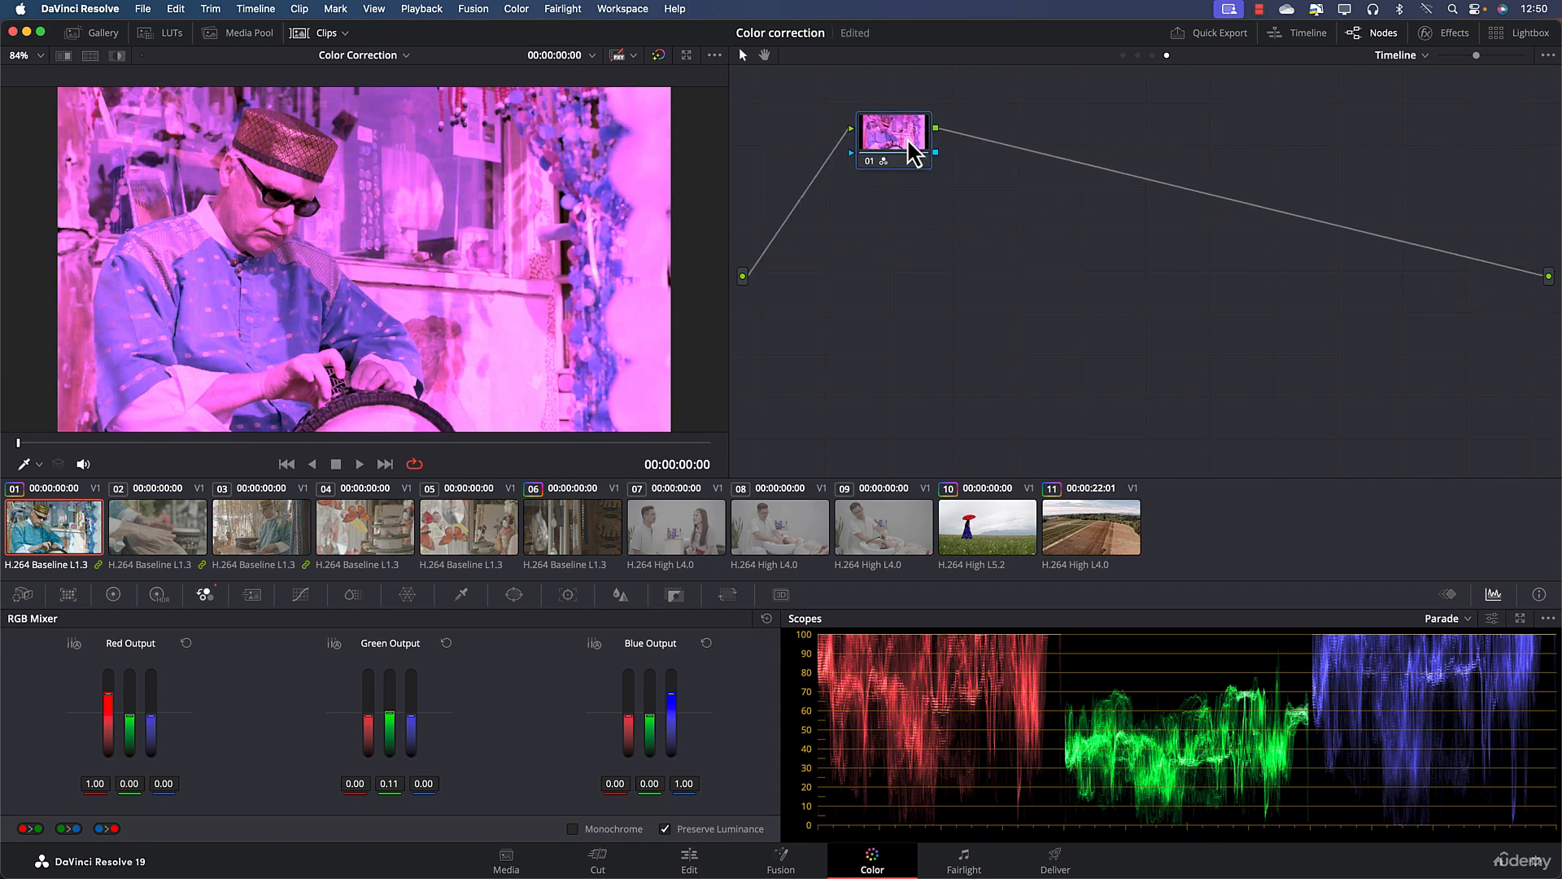
{"action": "key", "text": "Delete"}
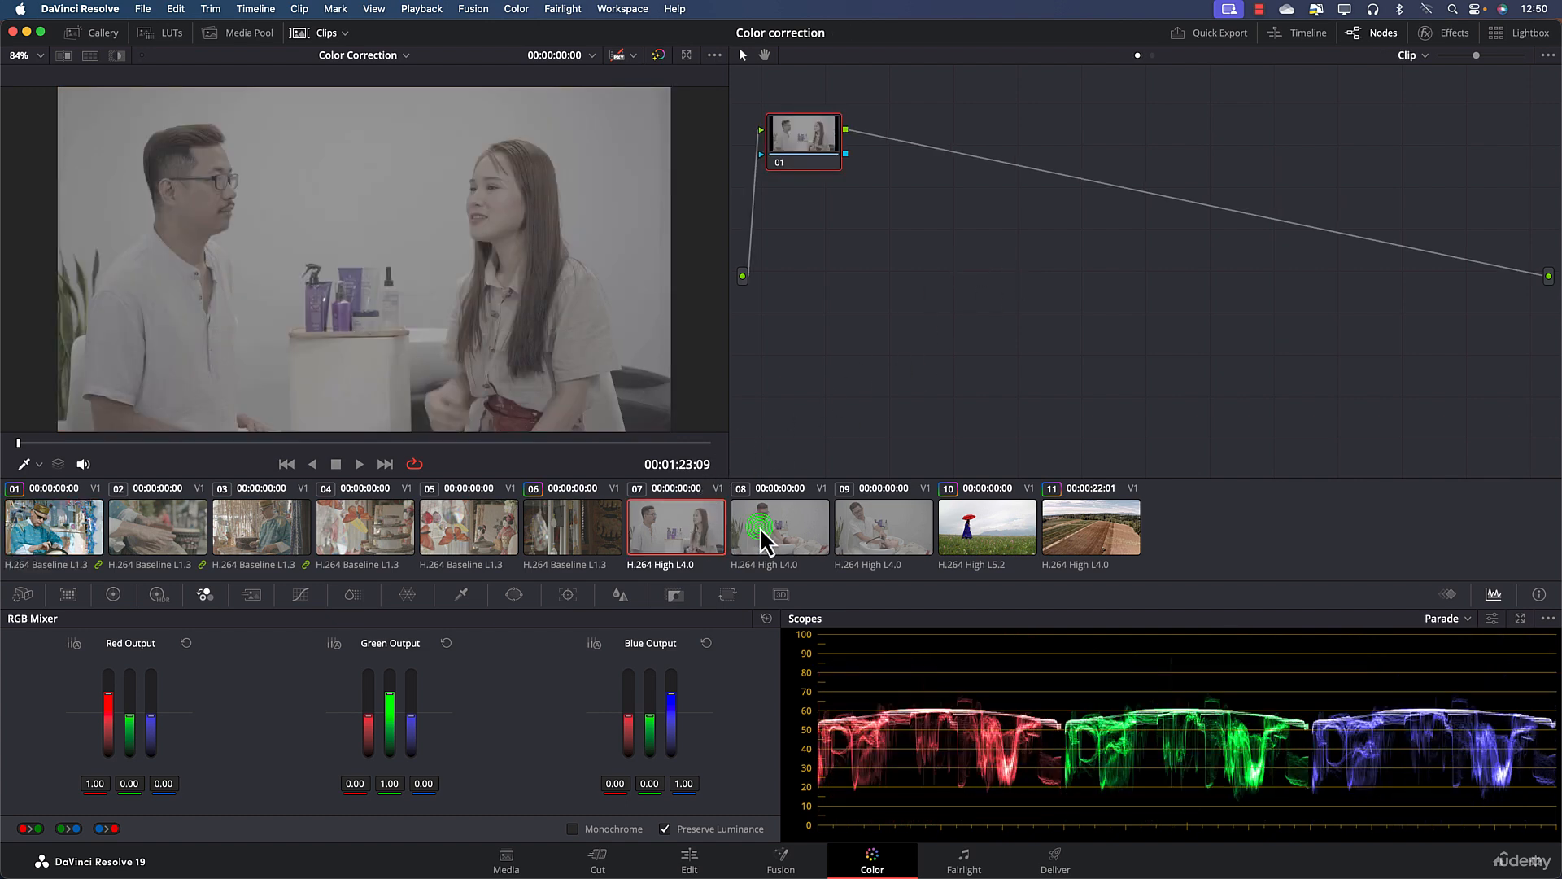
- Add clip 07 to a new group named Hair
{"action": "left_click", "coordinate": [761, 526]}
{"action": "left_click", "coordinate": [681, 537]}
{"action": "right_click", "coordinate": [687, 529]}
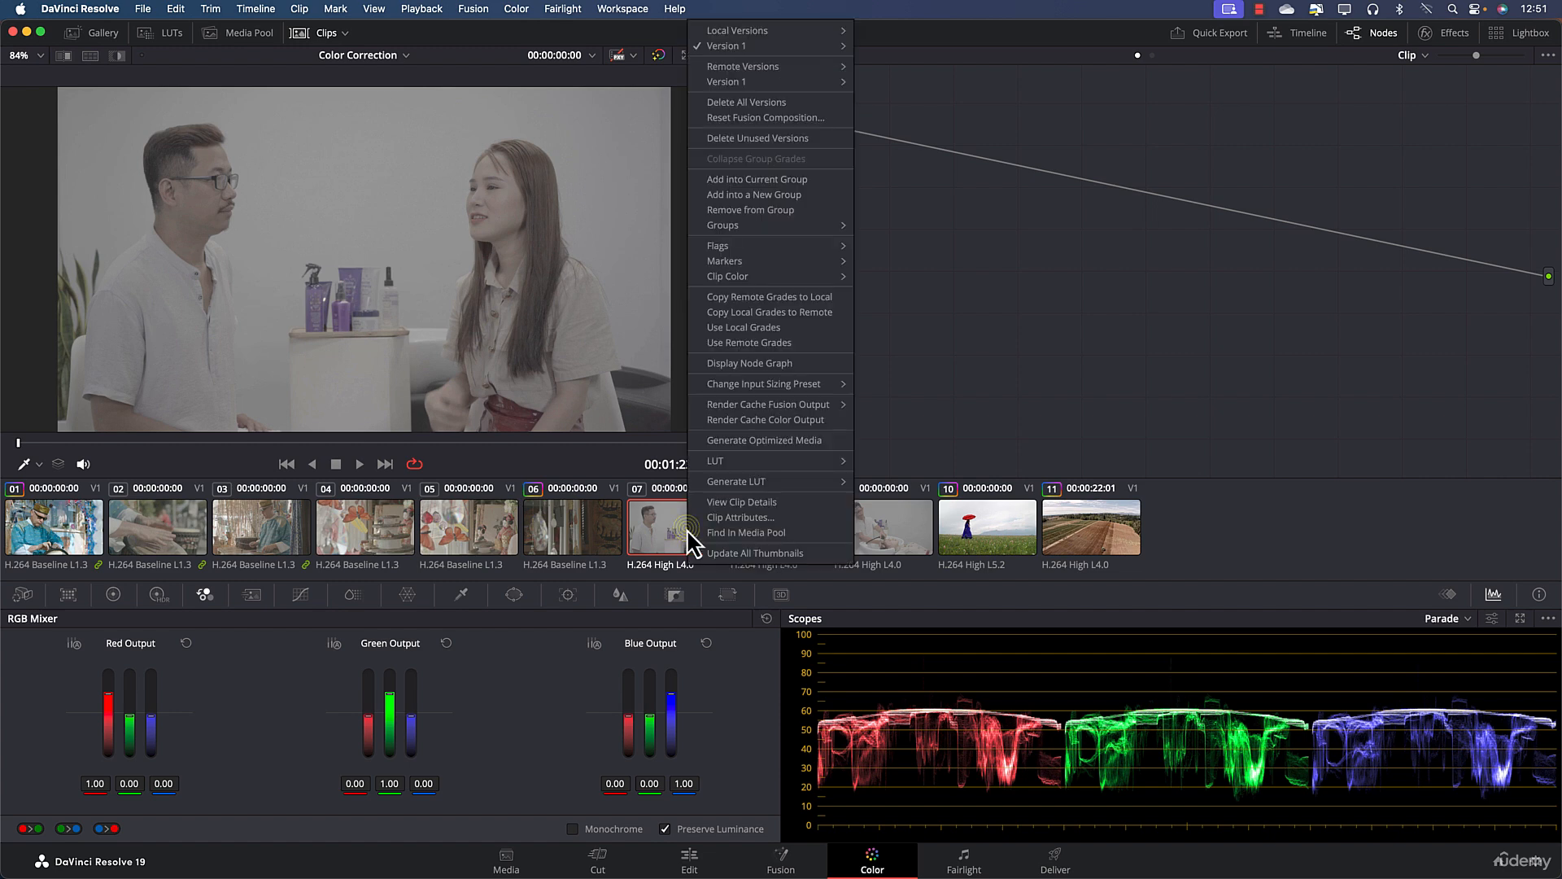
{"action": "left_click", "coordinate": [805, 198]}
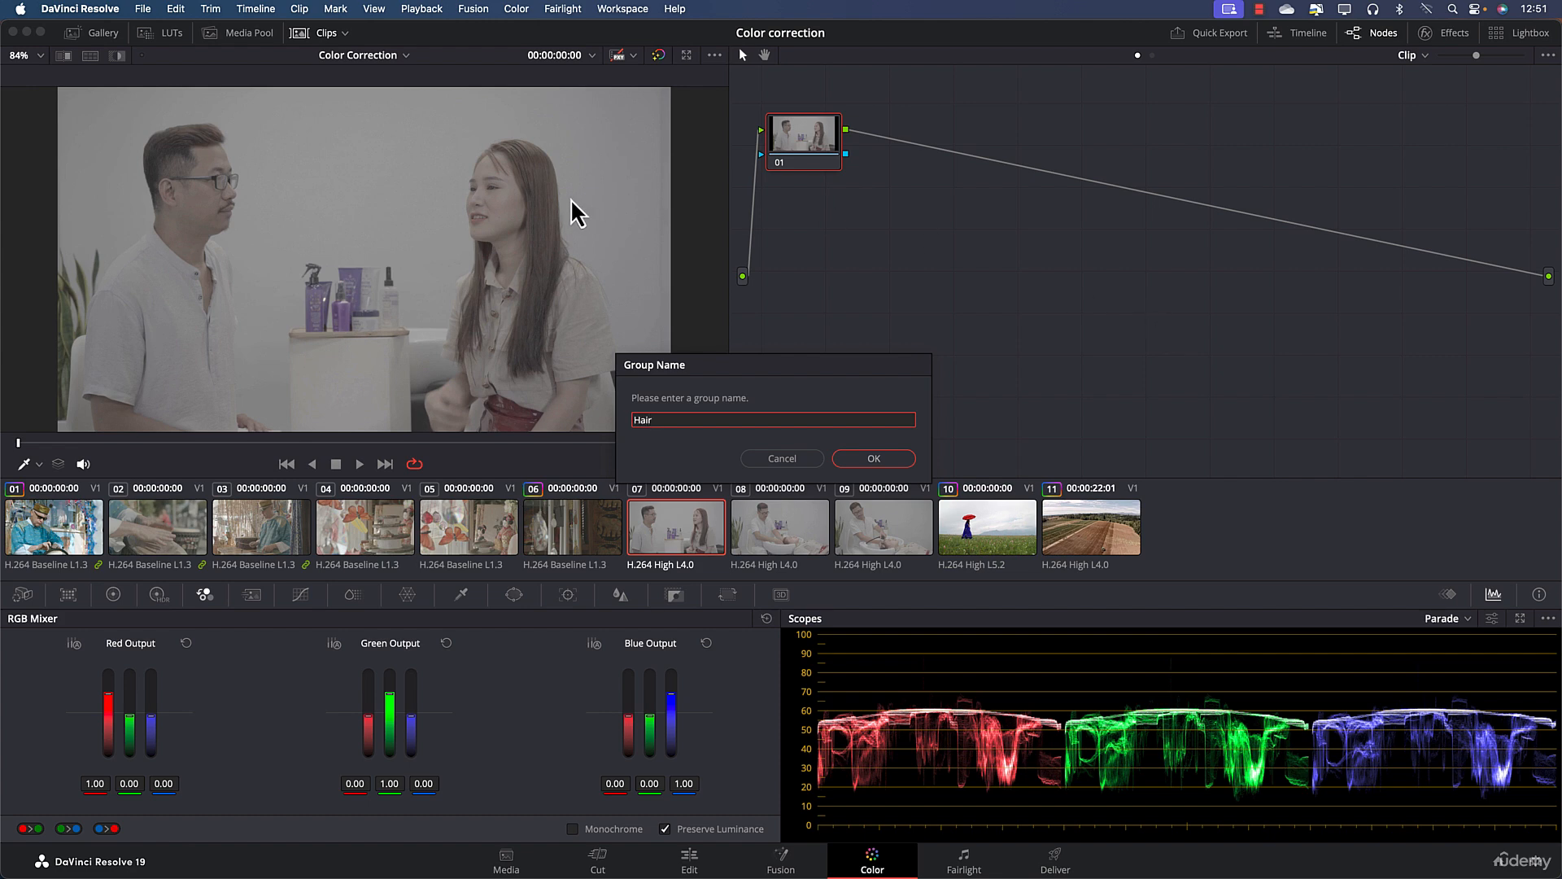
{"action": "left_click", "coordinate": [890, 461]}
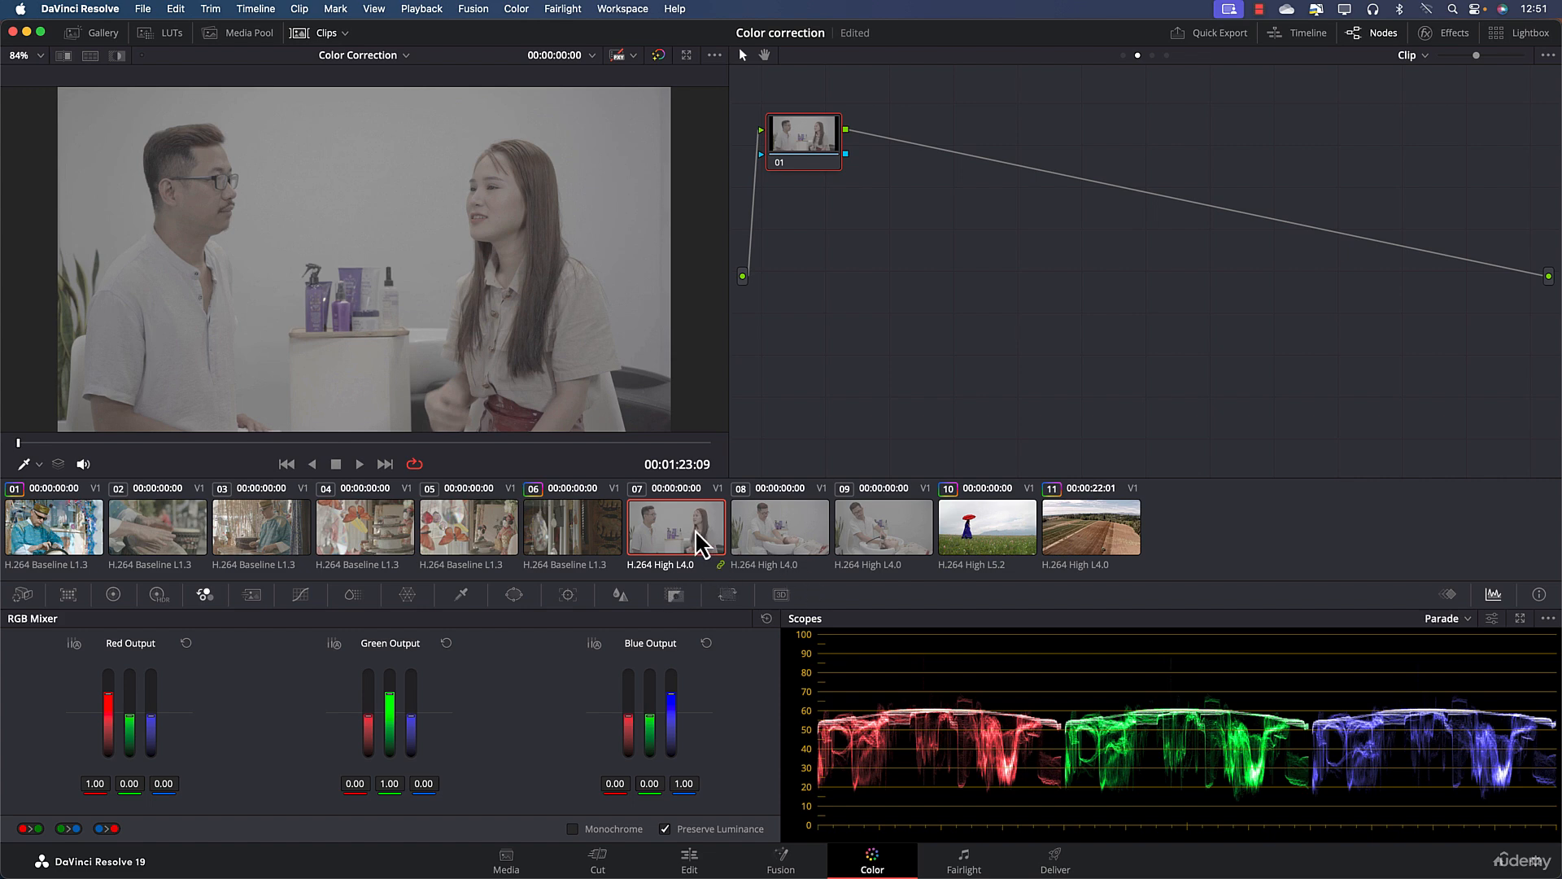
- Select clips 08 and 09 together and assign them to the Hair group
{"action": "left_click", "coordinate": [746, 529]}
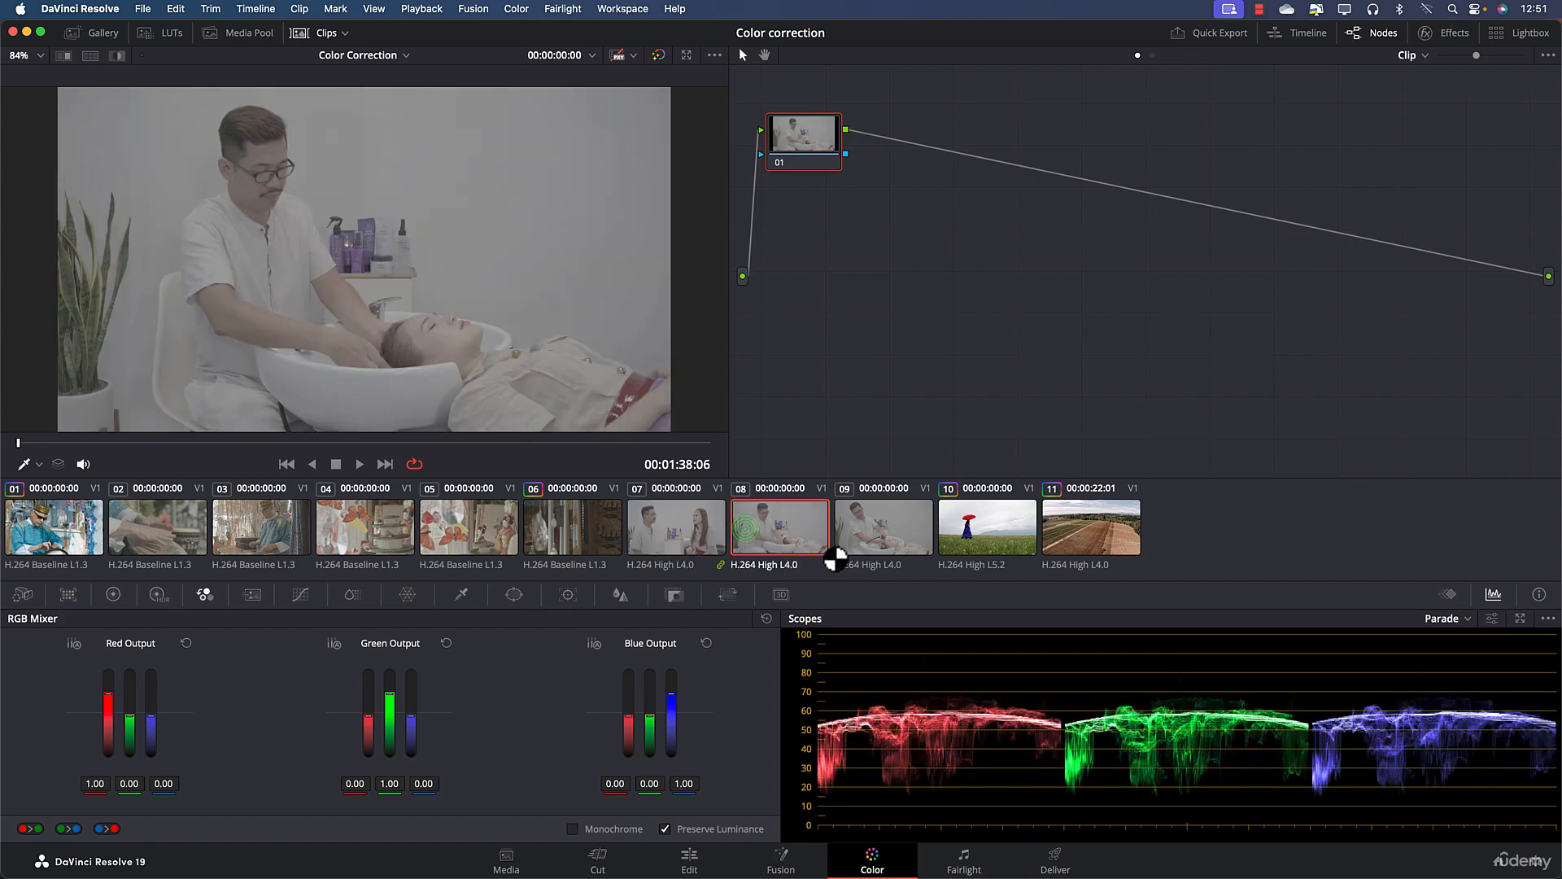
{"action": "left_click", "coordinate": [882, 556]}
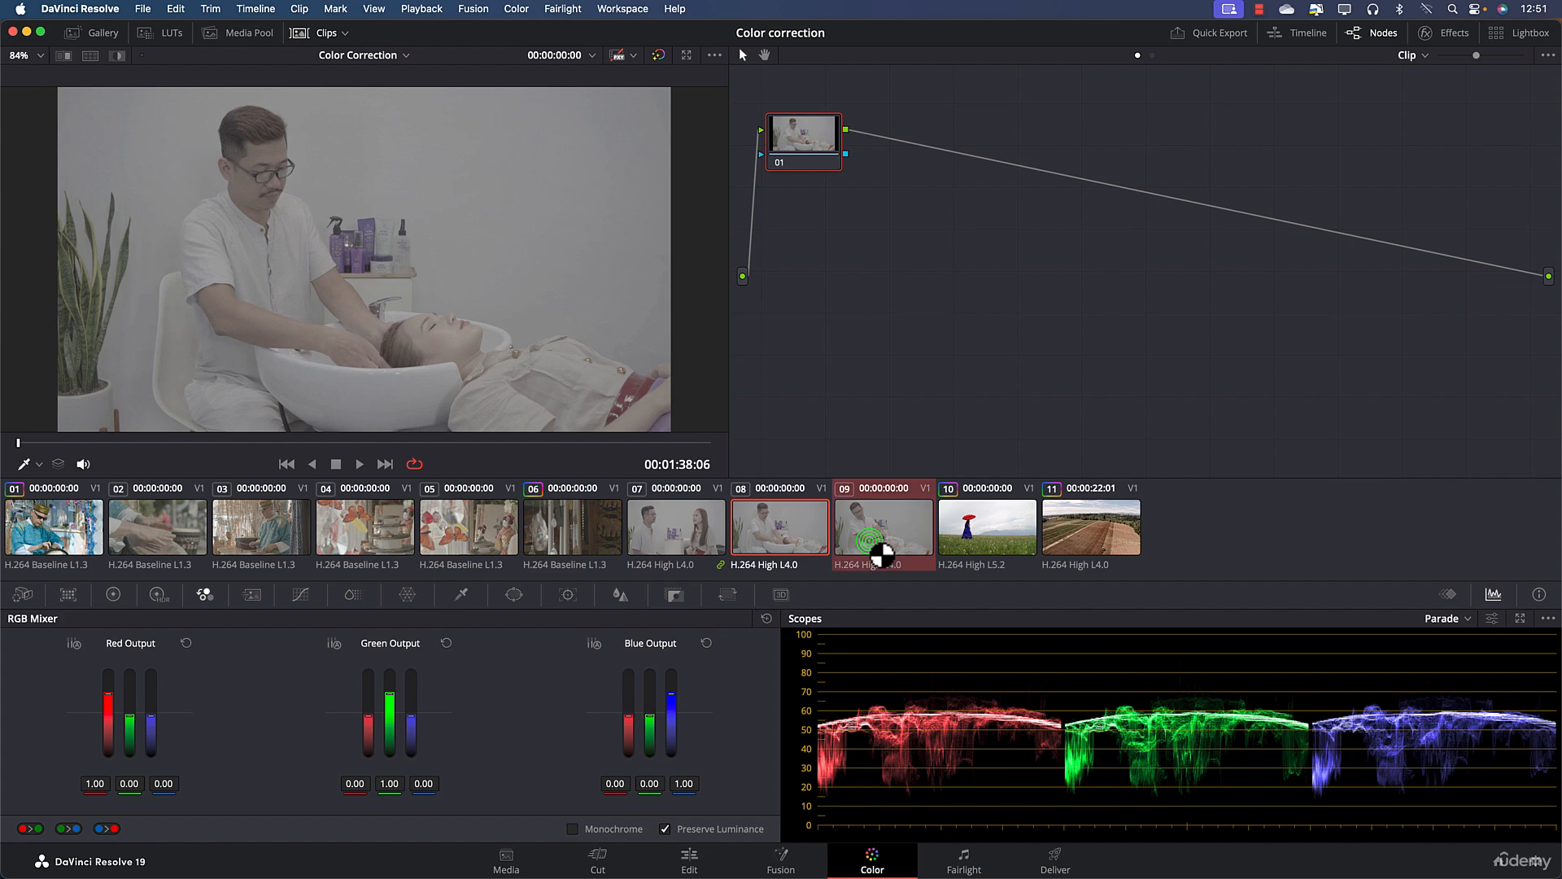
{"action": "right_click", "coordinate": [873, 540]}
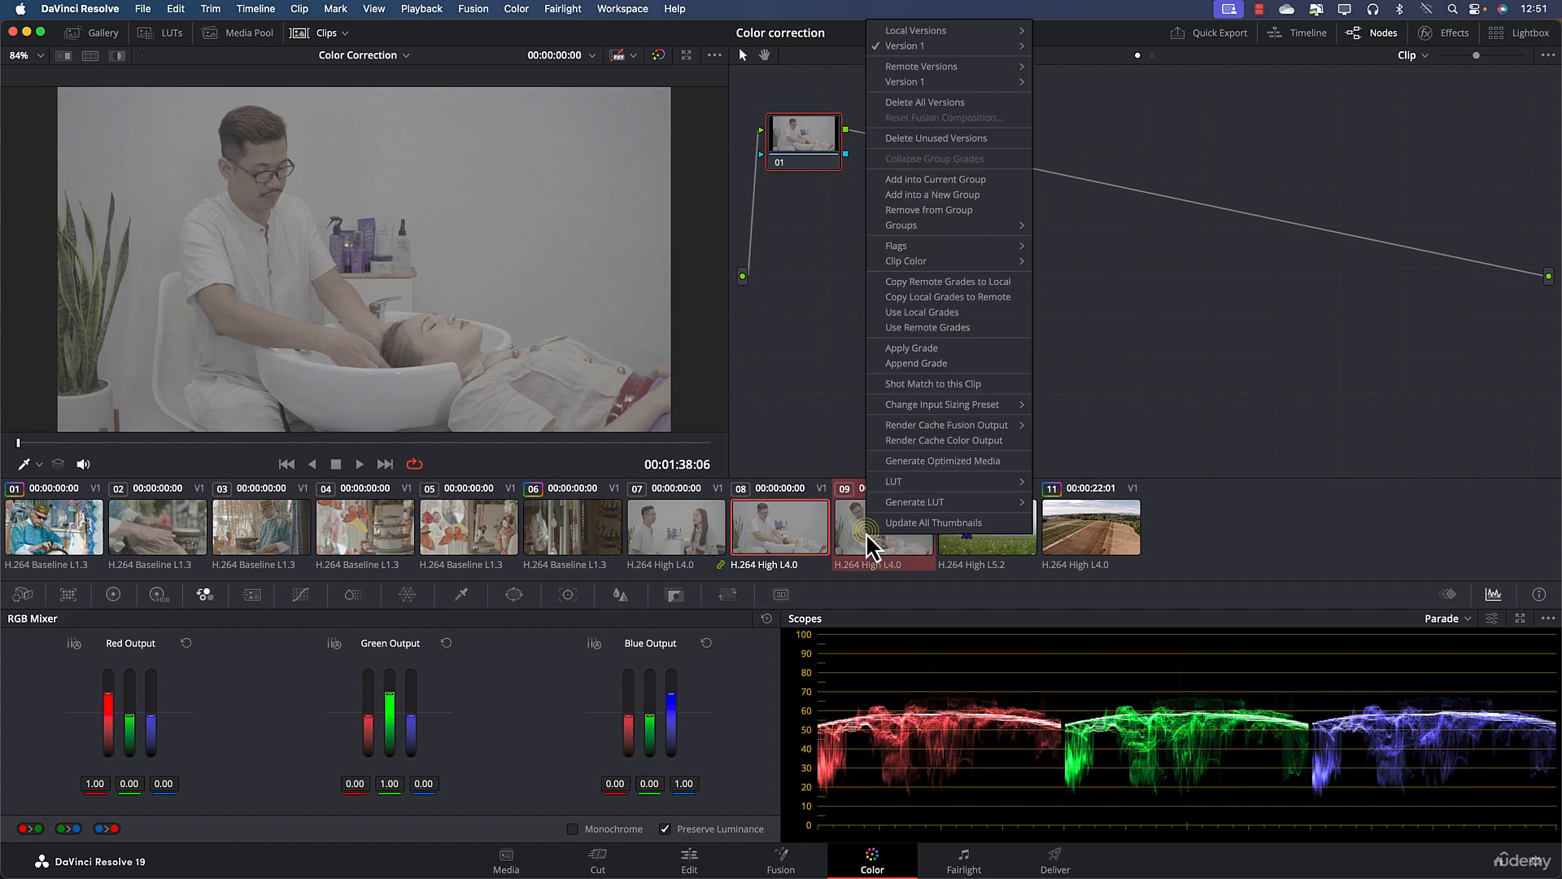
{"action": "mouse_move", "coordinate": [973, 229]}
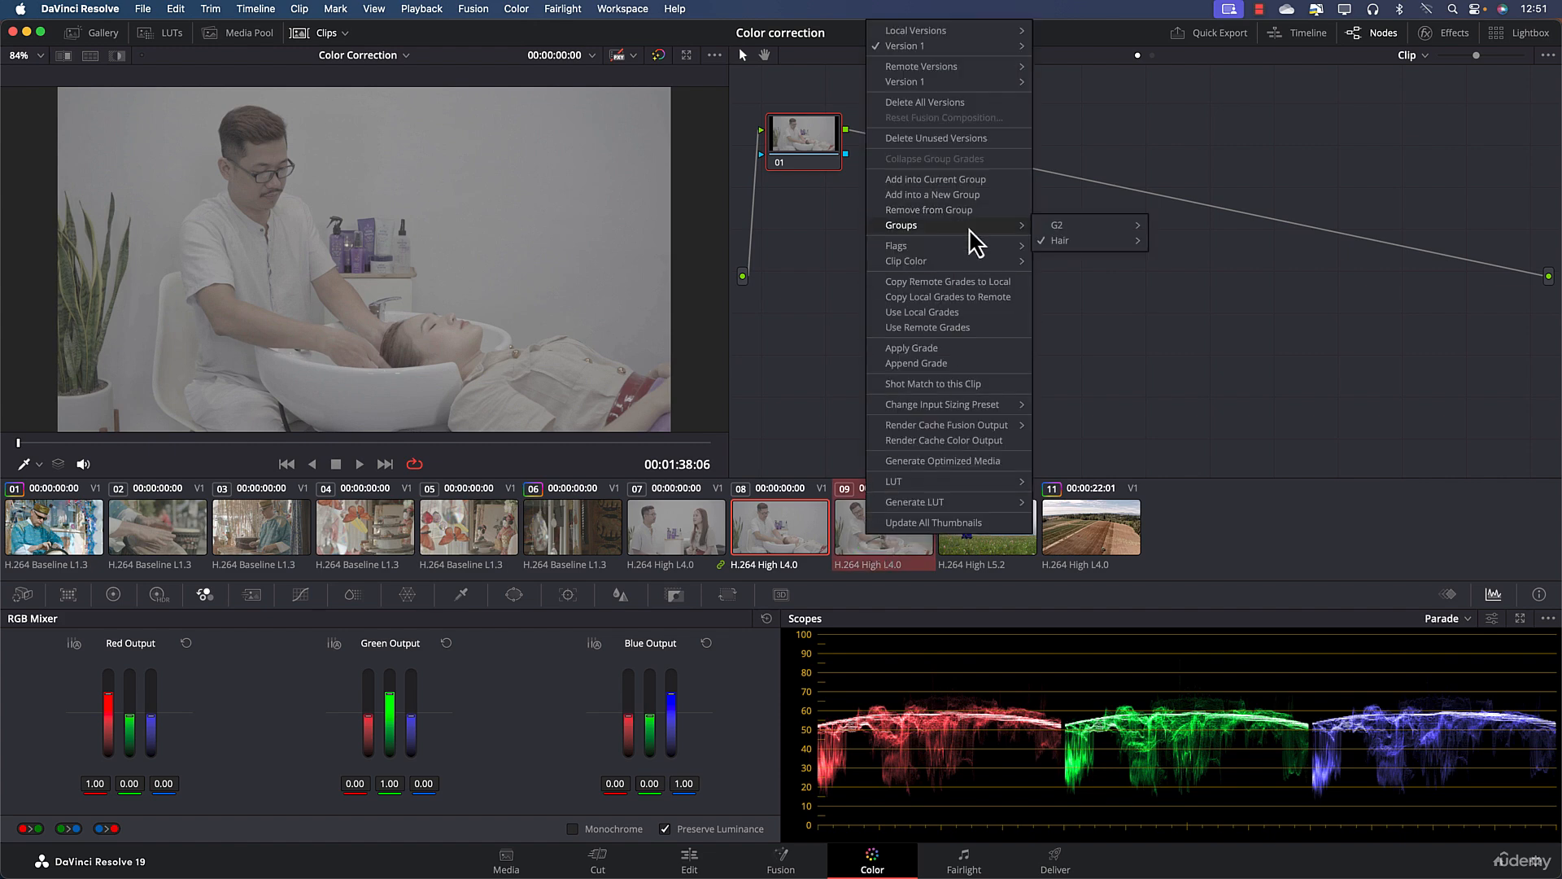
{"action": "mouse_move", "coordinate": [1092, 246]}
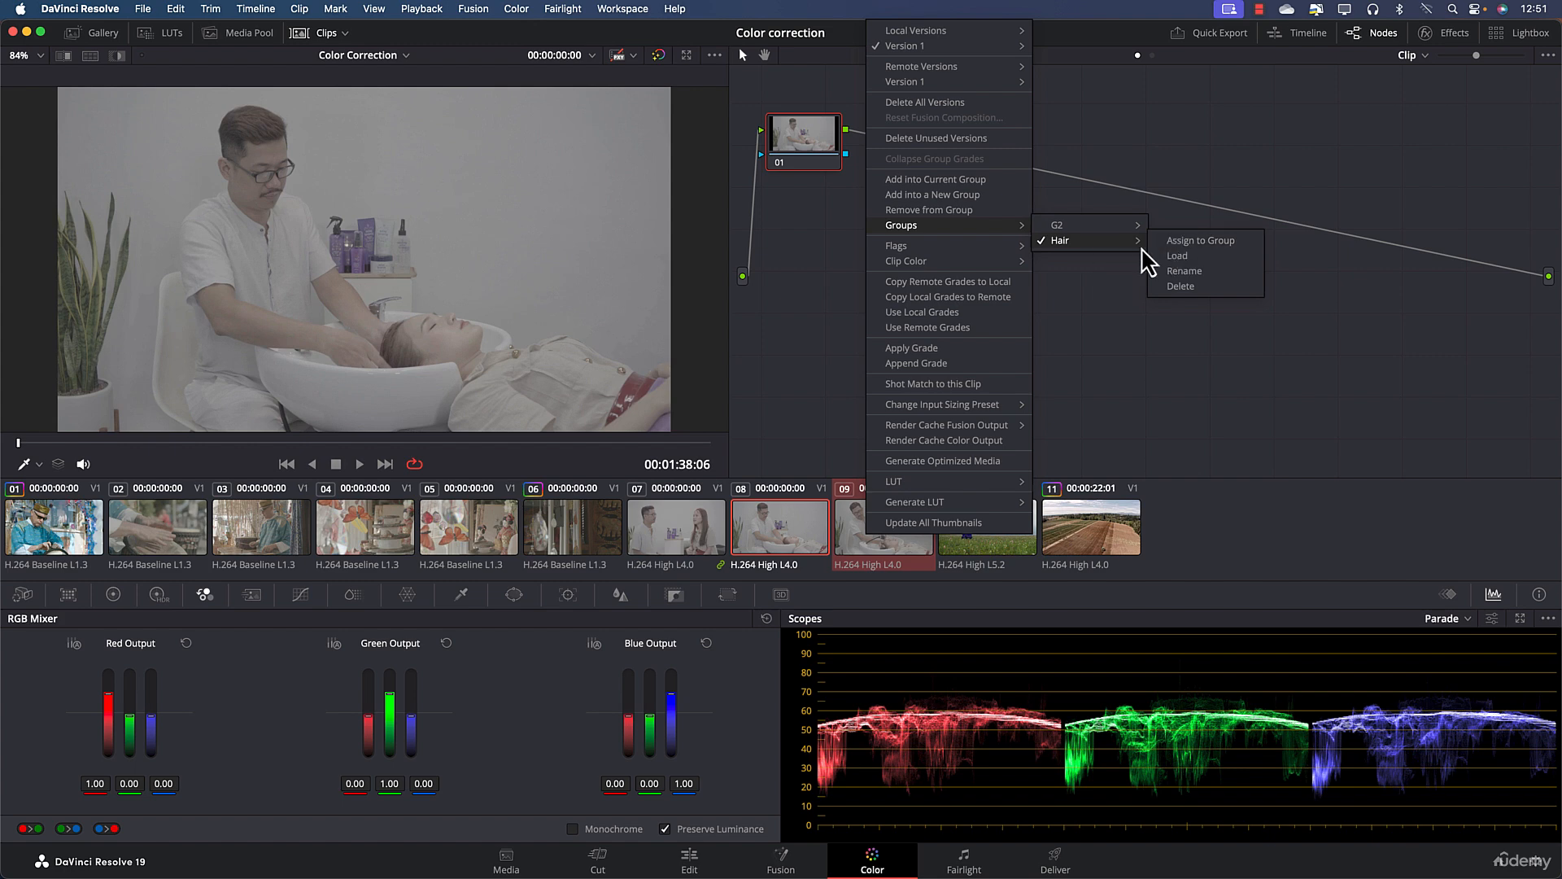
{"action": "left_click", "coordinate": [1190, 242]}
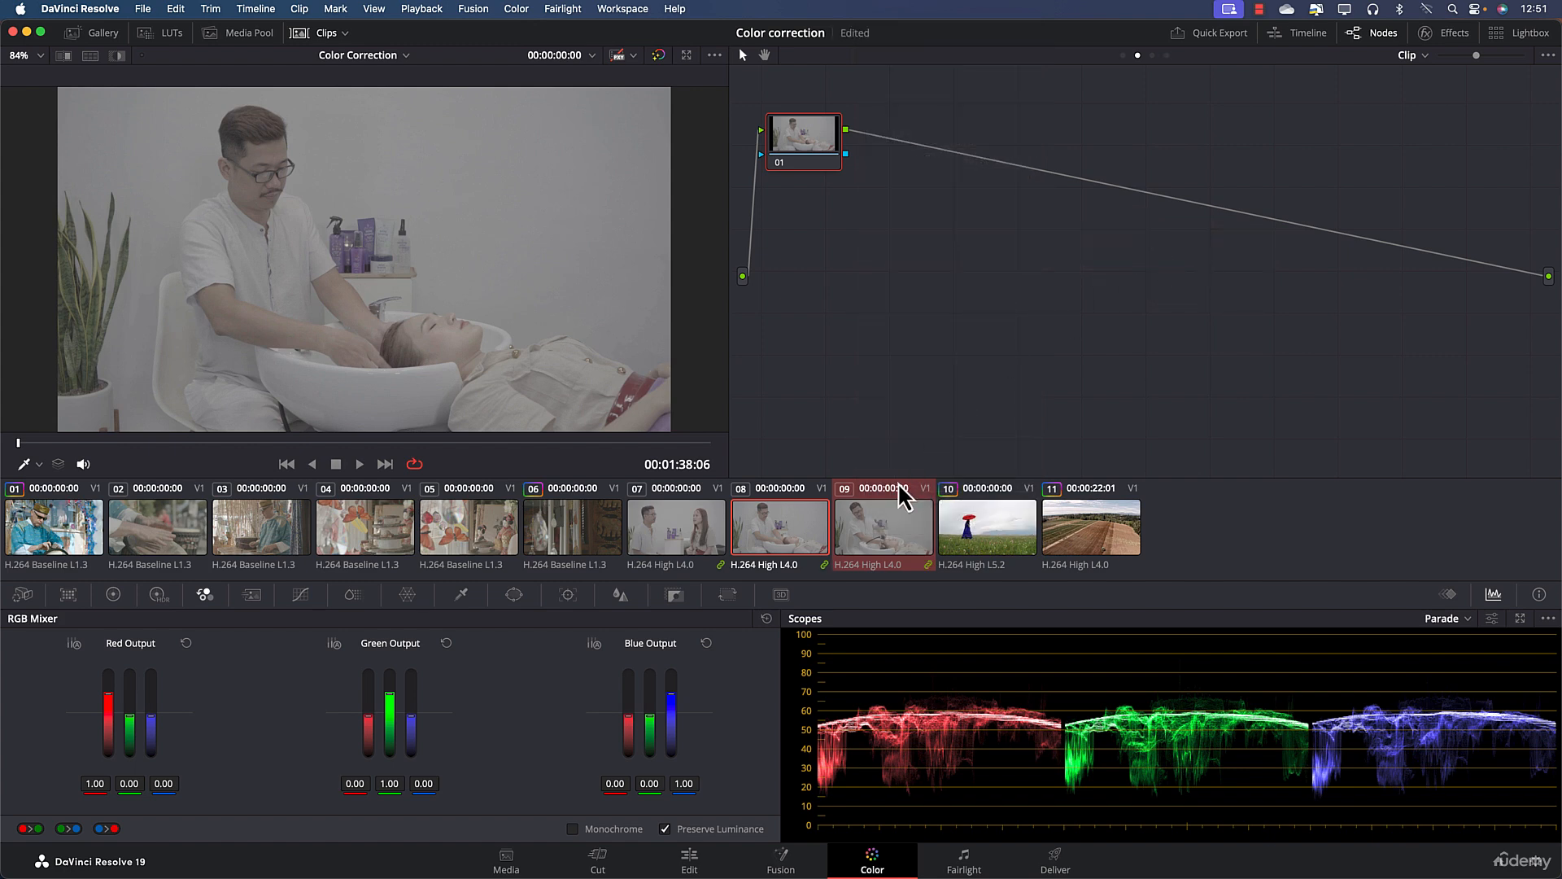
- Check the group link markers on clips 07, 08 and 09 and compare them with clip 03's group
{"action": "left_click", "coordinate": [698, 529]}
{"action": "left_click", "coordinate": [793, 537]}
{"action": "left_click", "coordinate": [902, 543]}
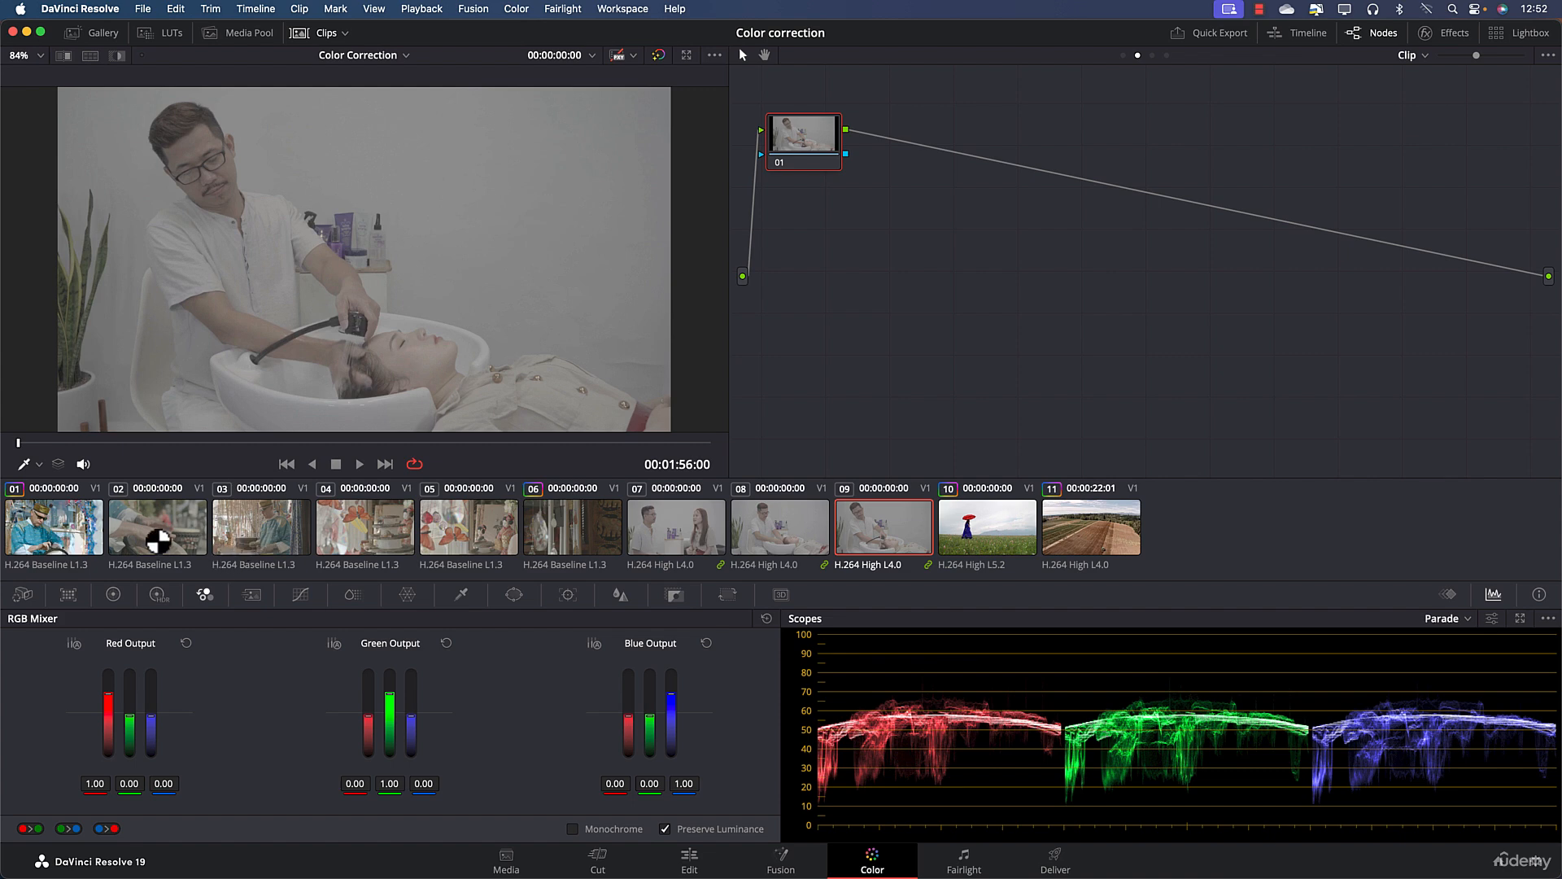
{"action": "left_click", "coordinate": [238, 544]}
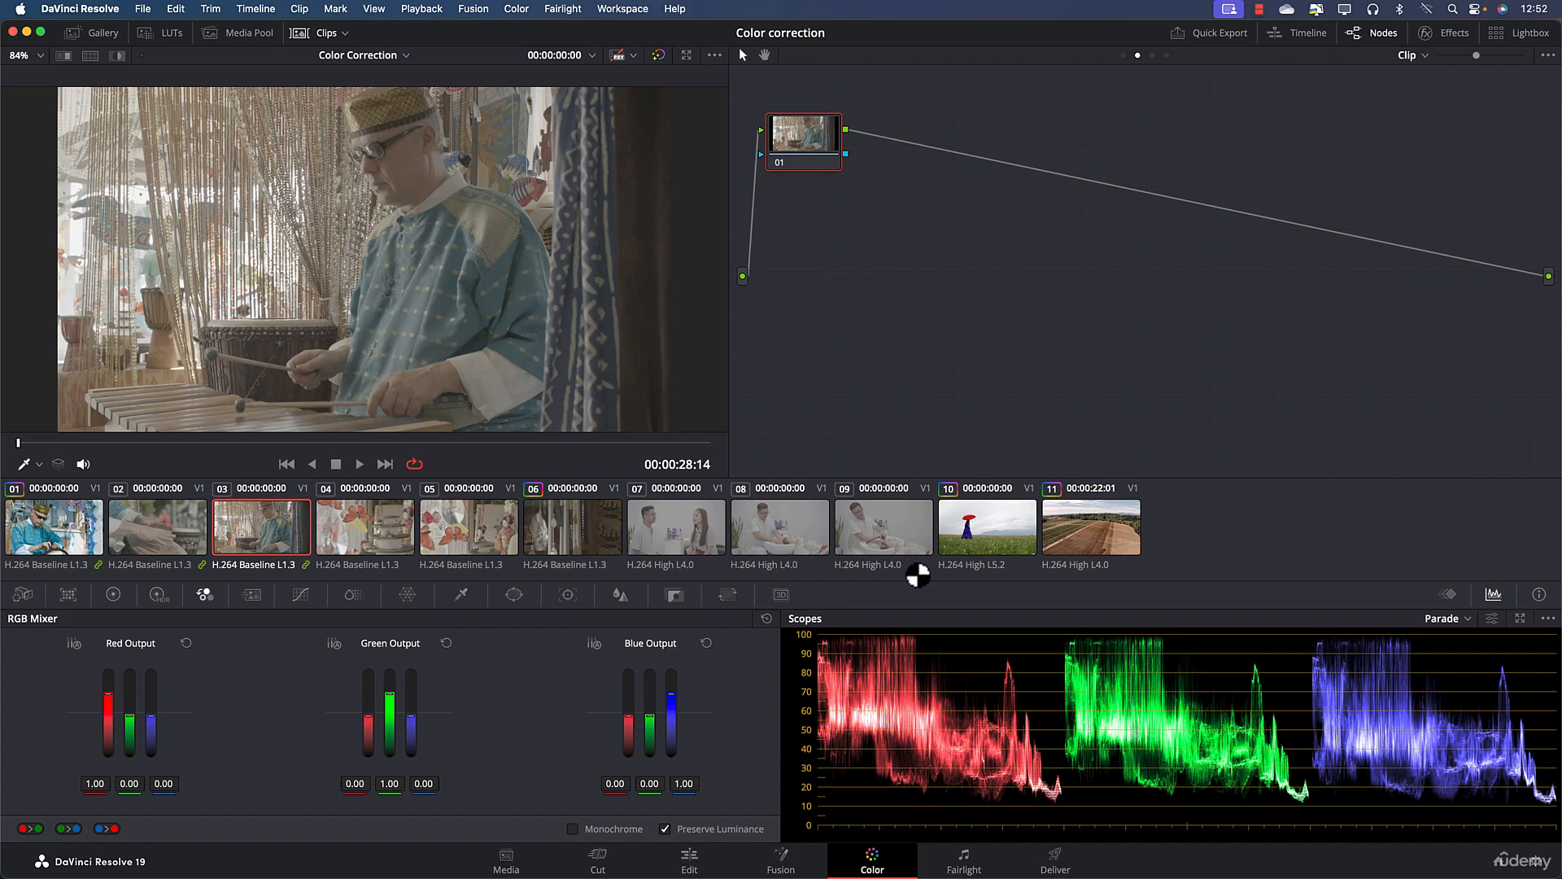
{"action": "left_click", "coordinate": [900, 539]}
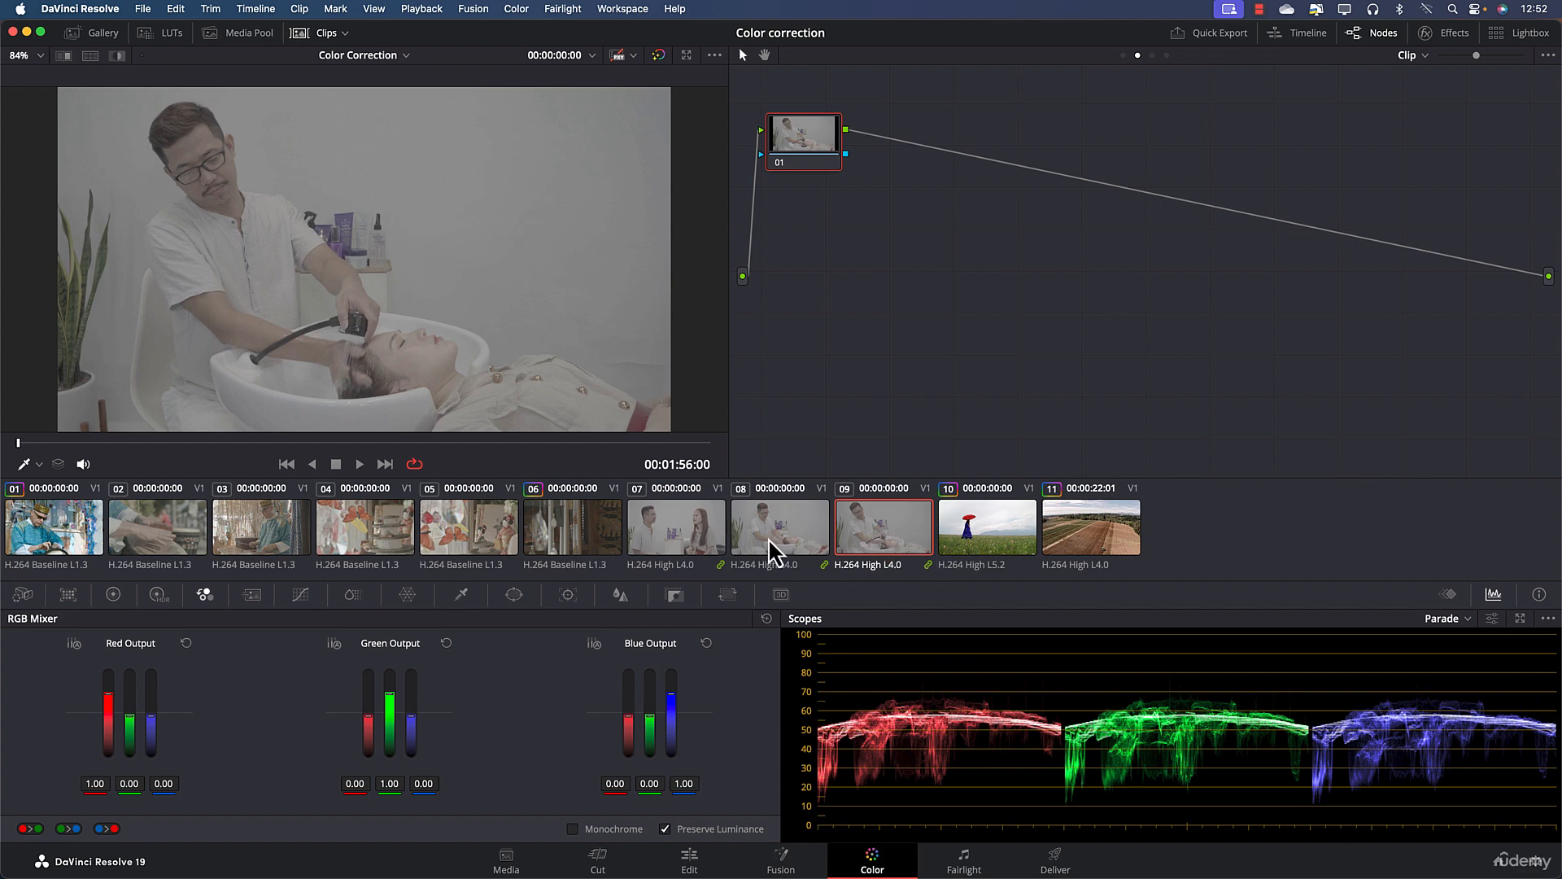
- Select clip 07 and view the node level options available for a grouped clip
{"action": "left_click", "coordinate": [716, 532]}
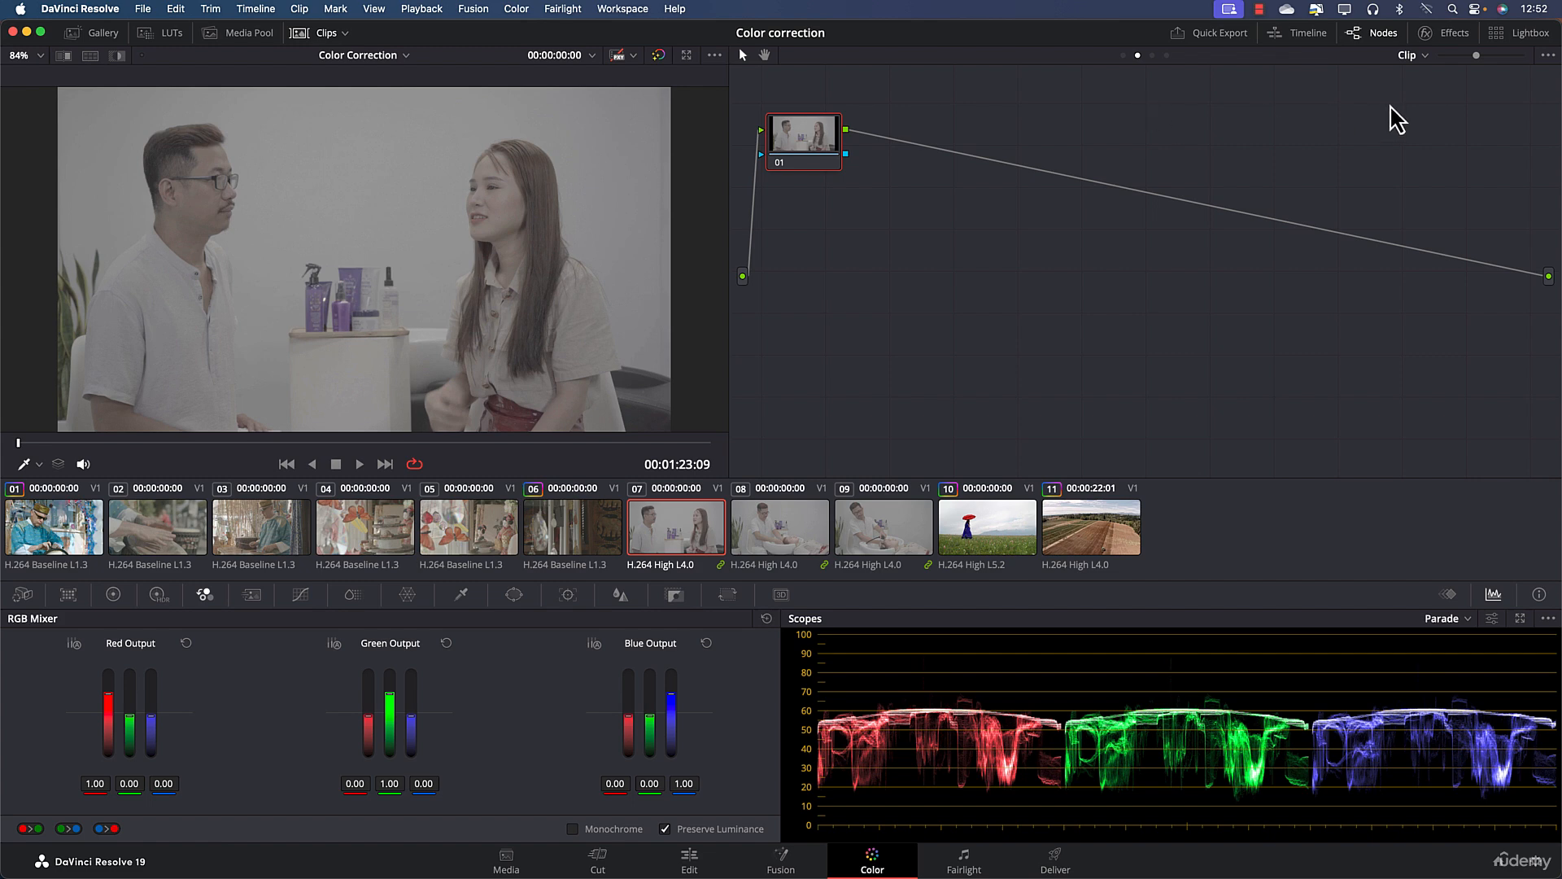
{"action": "left_click", "coordinate": [1426, 57]}
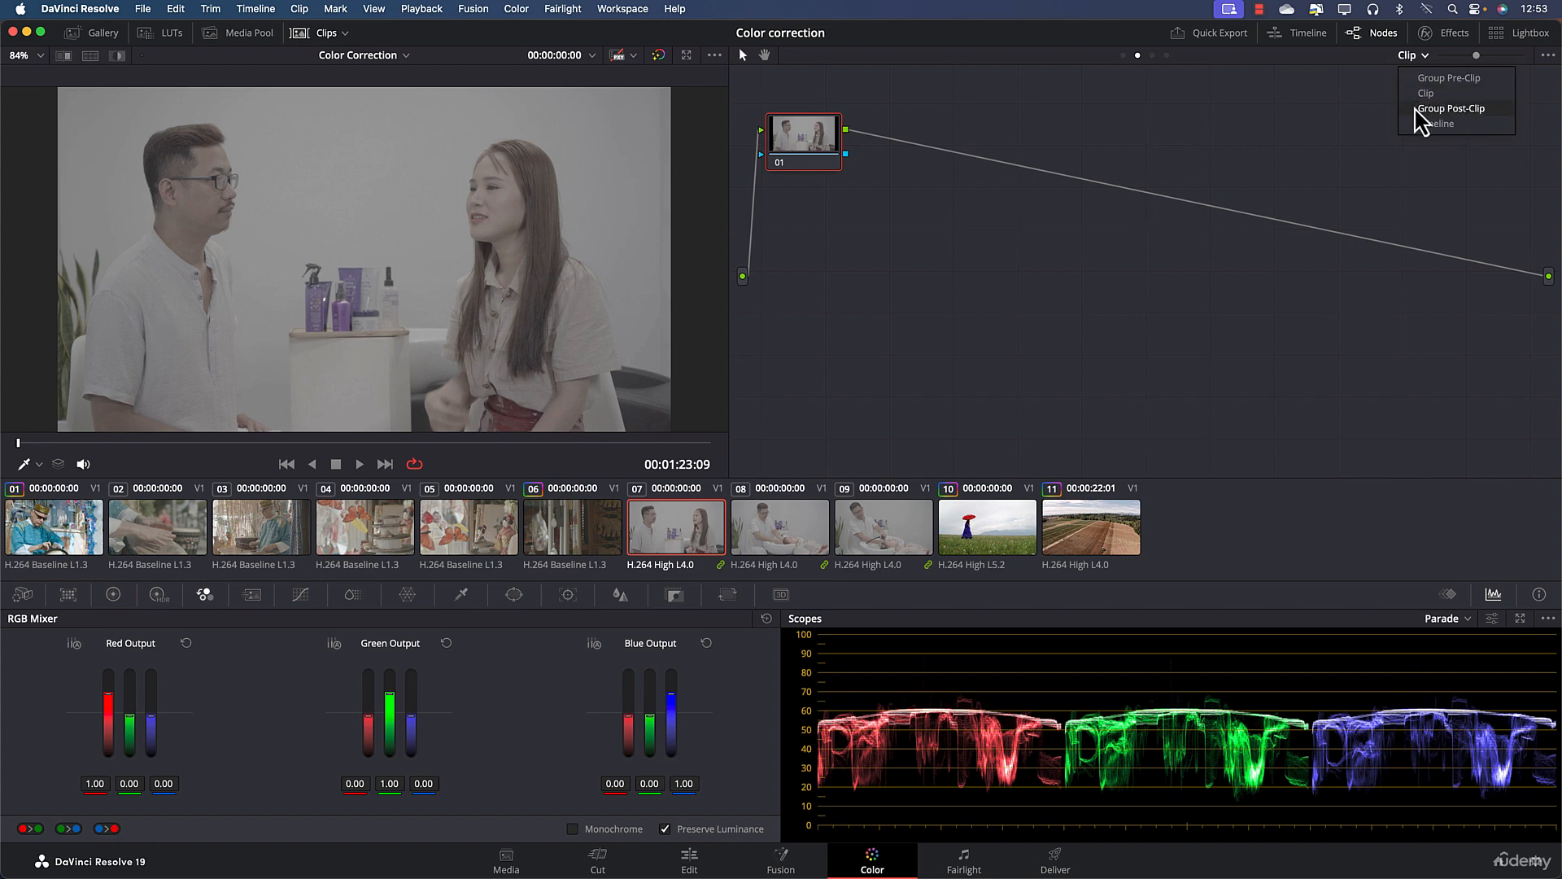
{"action": "left_click", "coordinate": [1221, 166]}
- Select clip 06, move its Group-Pre Clip node slightly up, and select the Clip node
{"action": "left_click", "coordinate": [602, 533]}
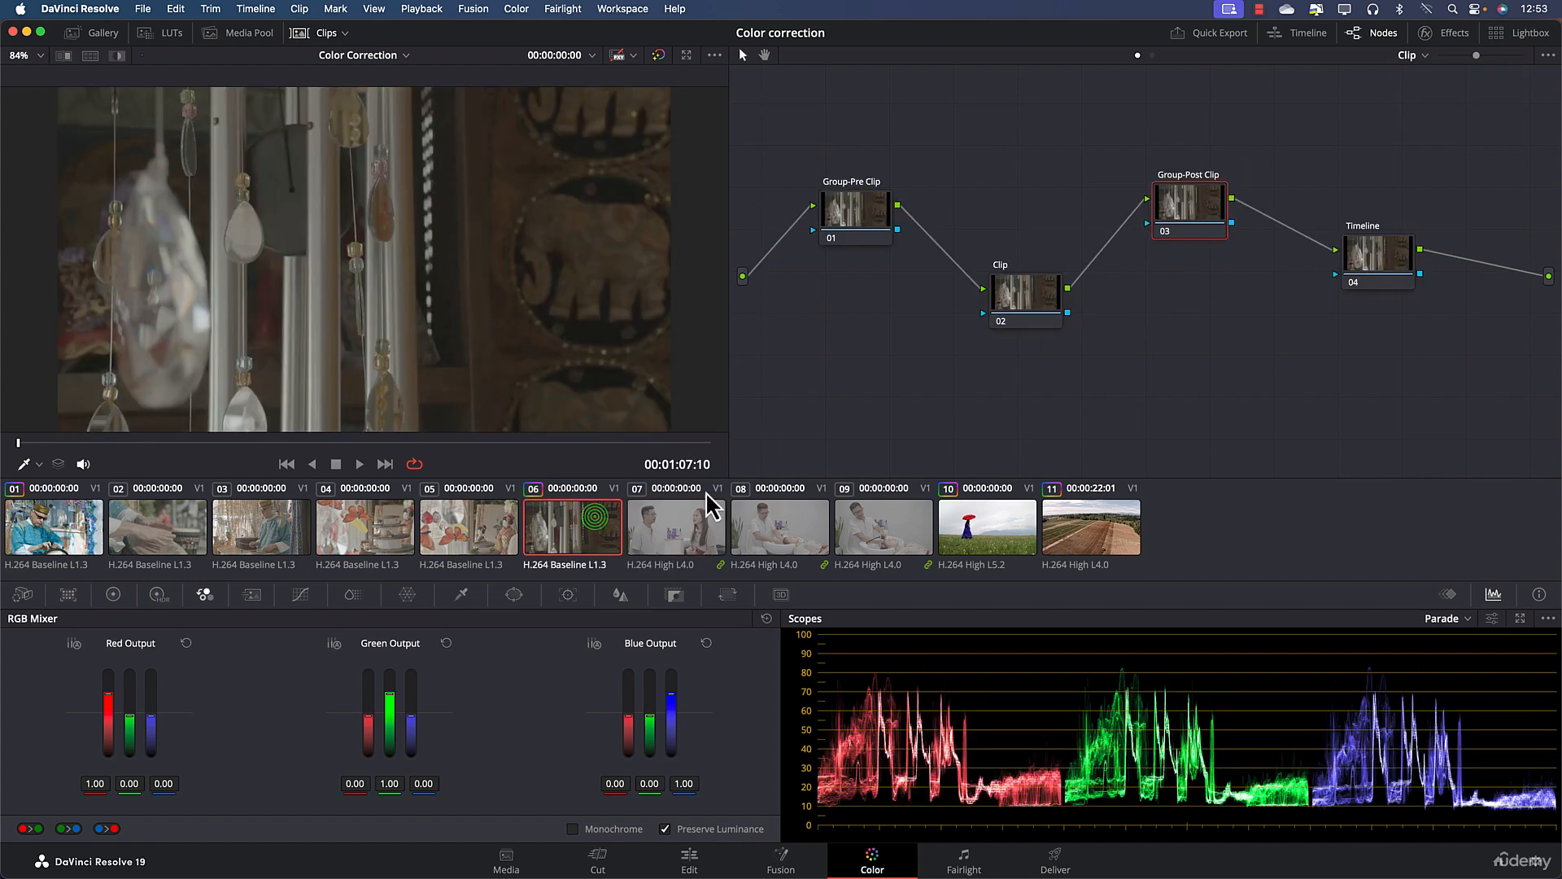
{"action": "left_click_drag", "start_coordinate": [865, 237], "coordinate": [861, 210]}
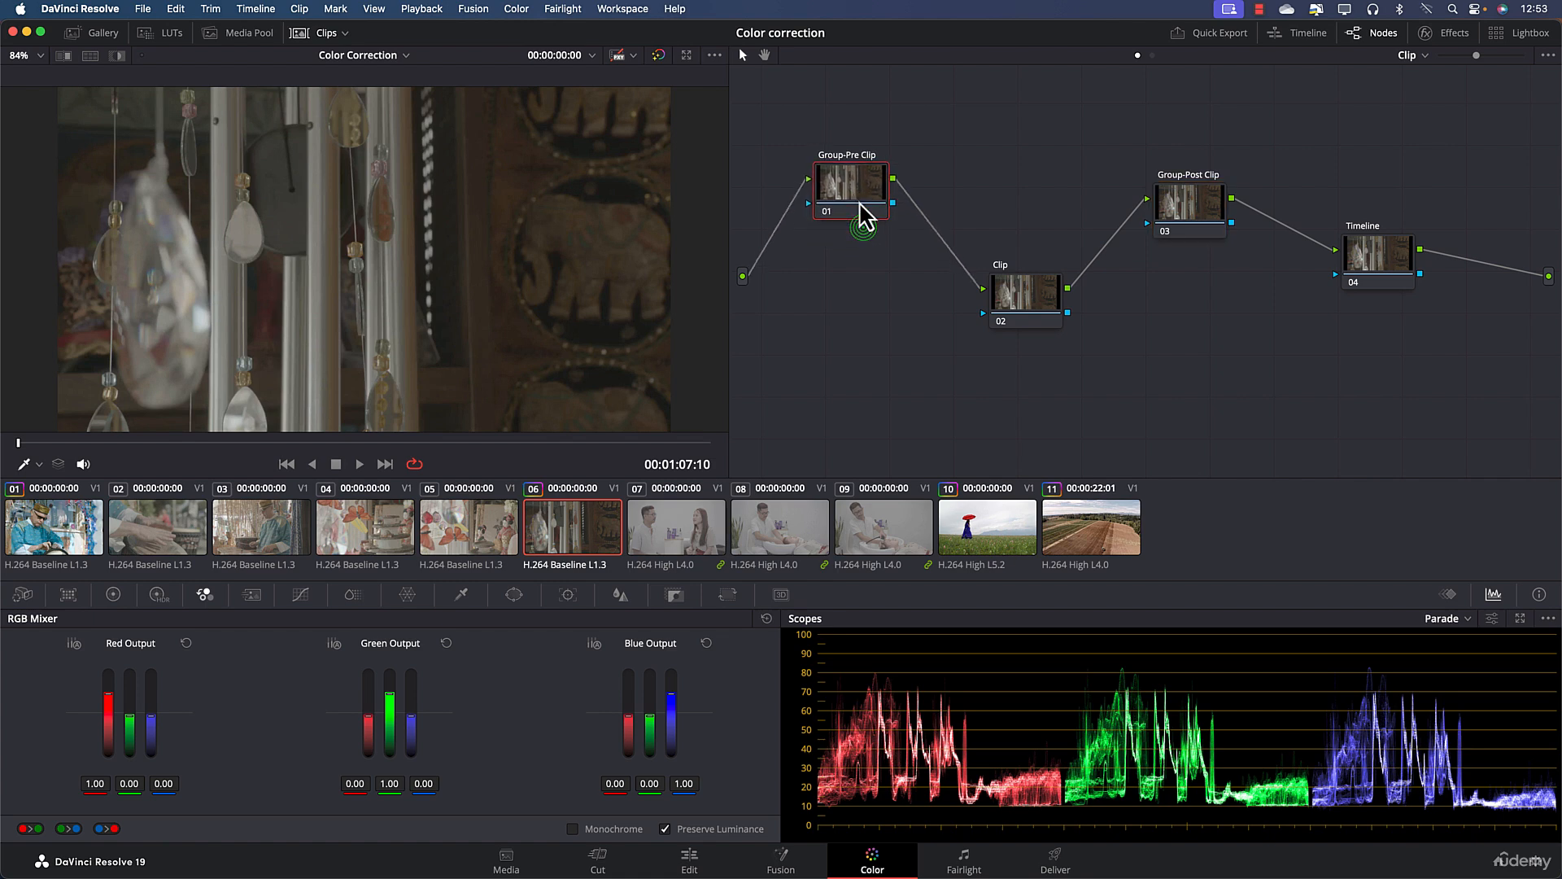
{"action": "left_click", "coordinate": [750, 254]}
{"action": "left_click_drag", "start_coordinate": [861, 198], "coordinate": [859, 205]}
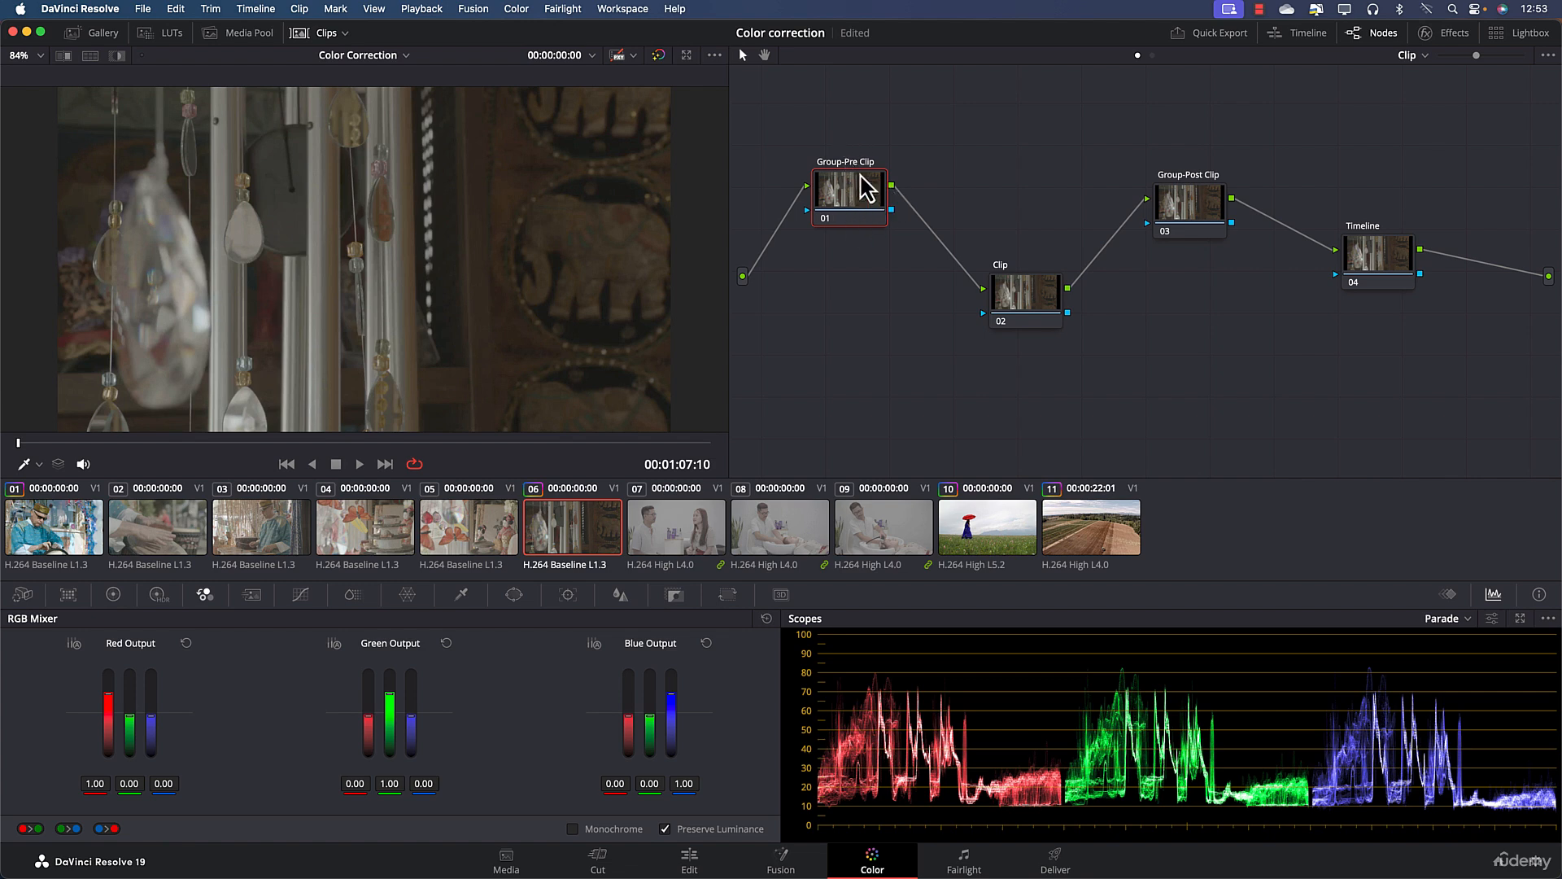
{"action": "left_click", "coordinate": [1014, 309]}
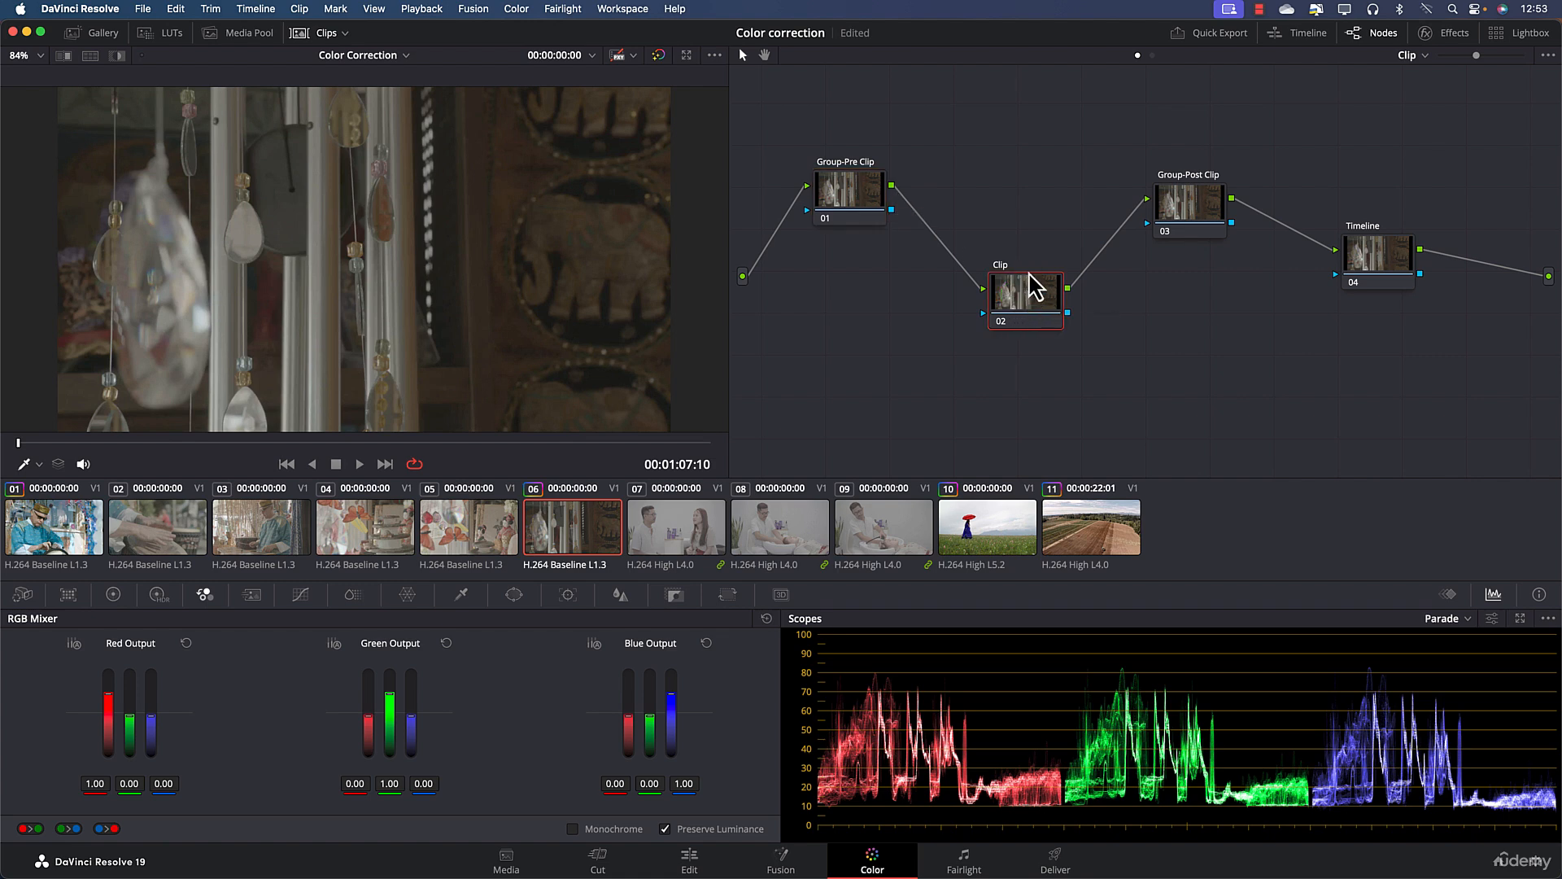
- Delete the Timeline node from clip 06's node graph and shift the Group-Post Clip node slightly up and right
{"action": "left_click", "coordinate": [1179, 224]}
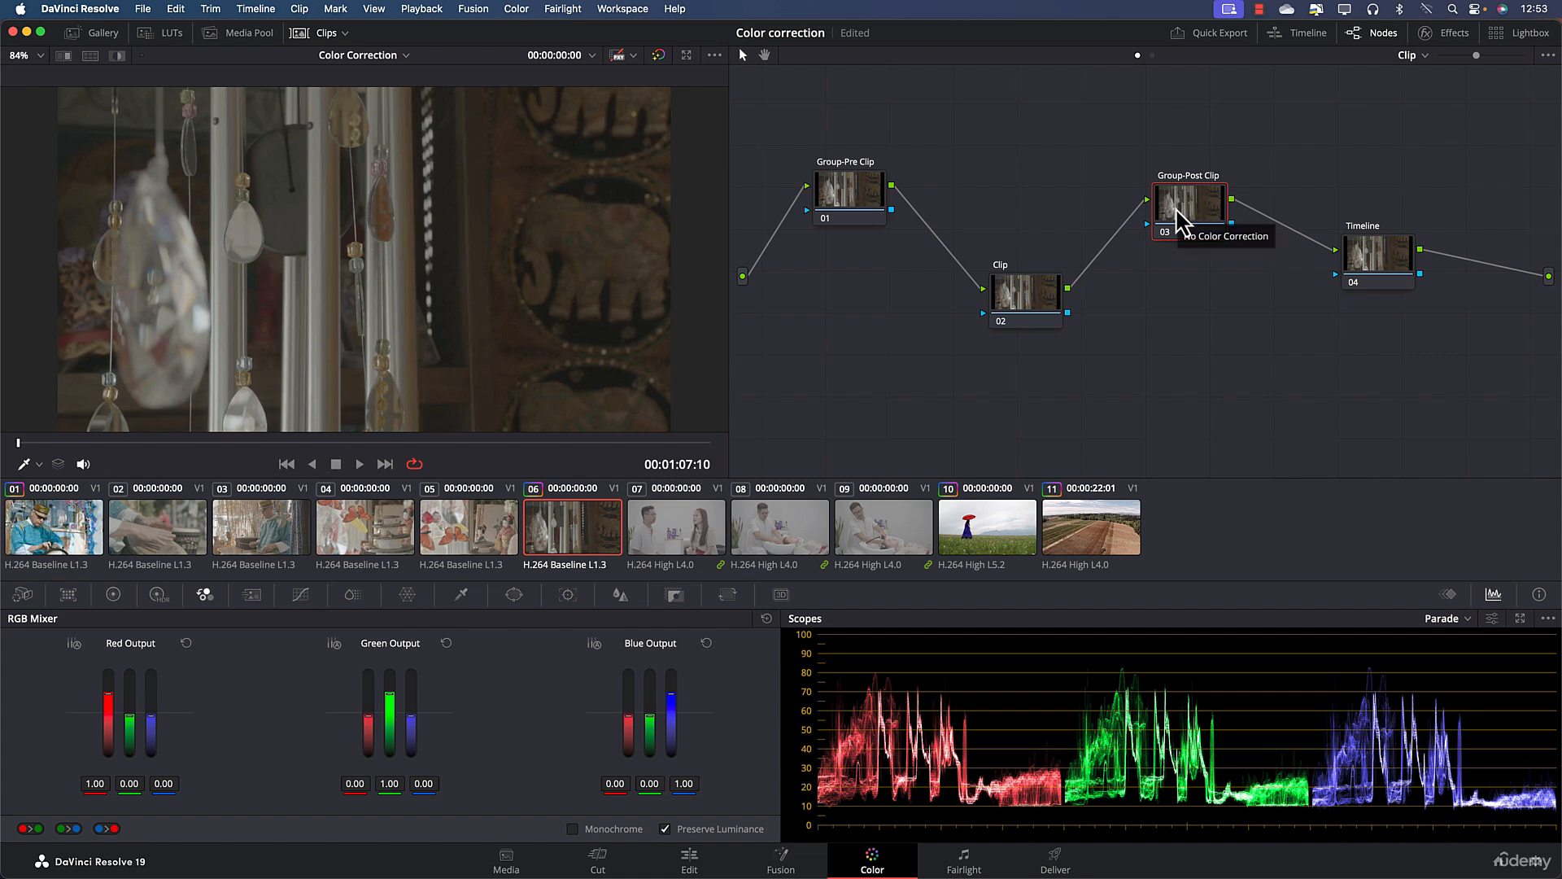
{"action": "left_click", "coordinate": [1359, 262]}
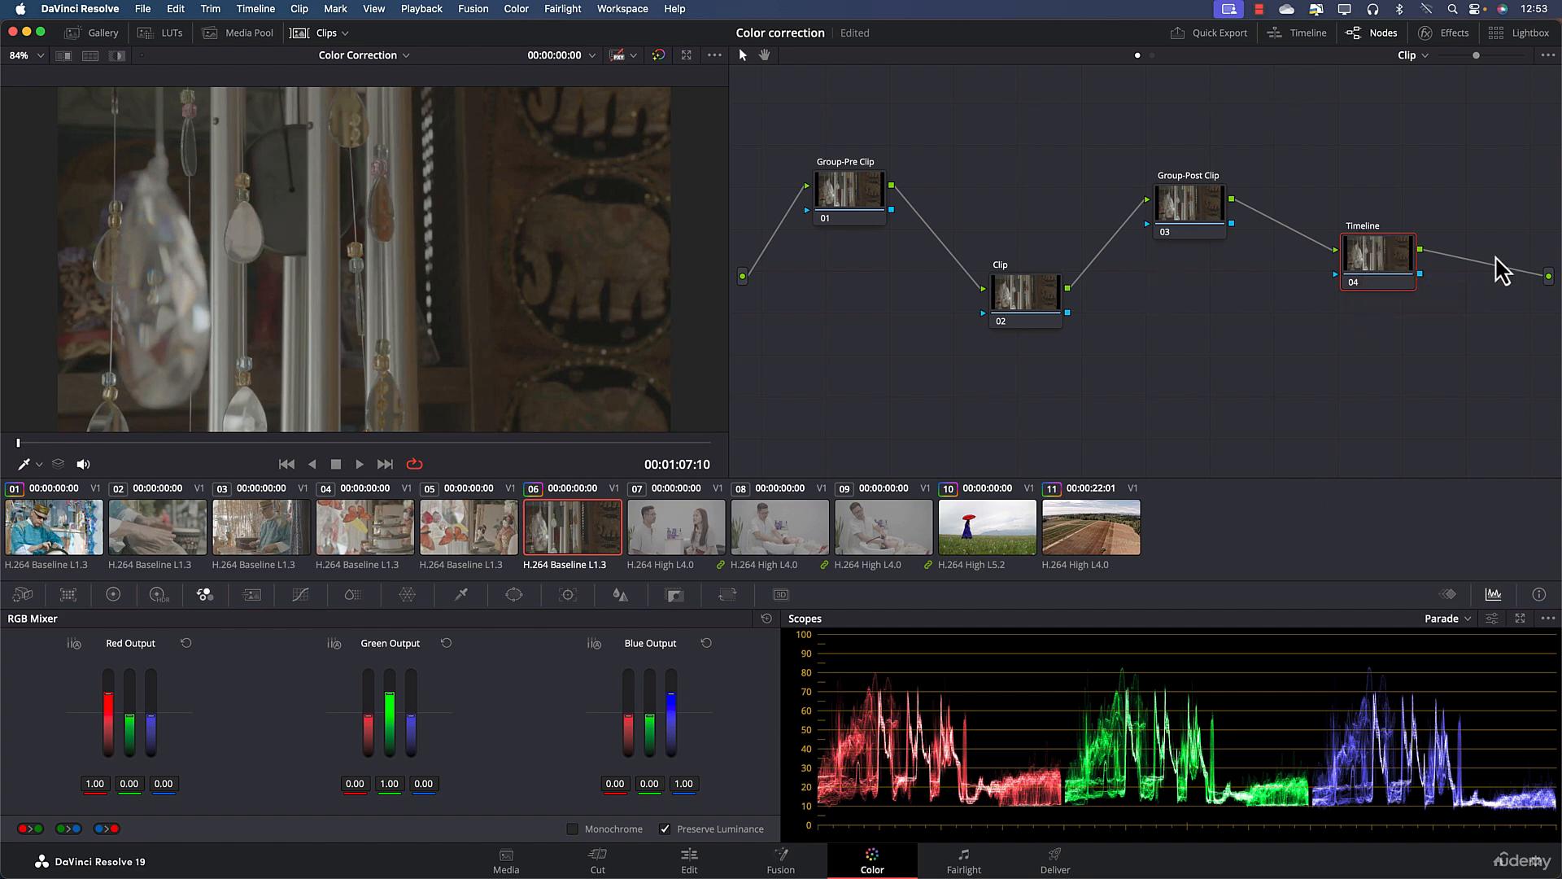
{"action": "left_click", "coordinate": [1381, 266]}
{"action": "key", "text": "Delete"}
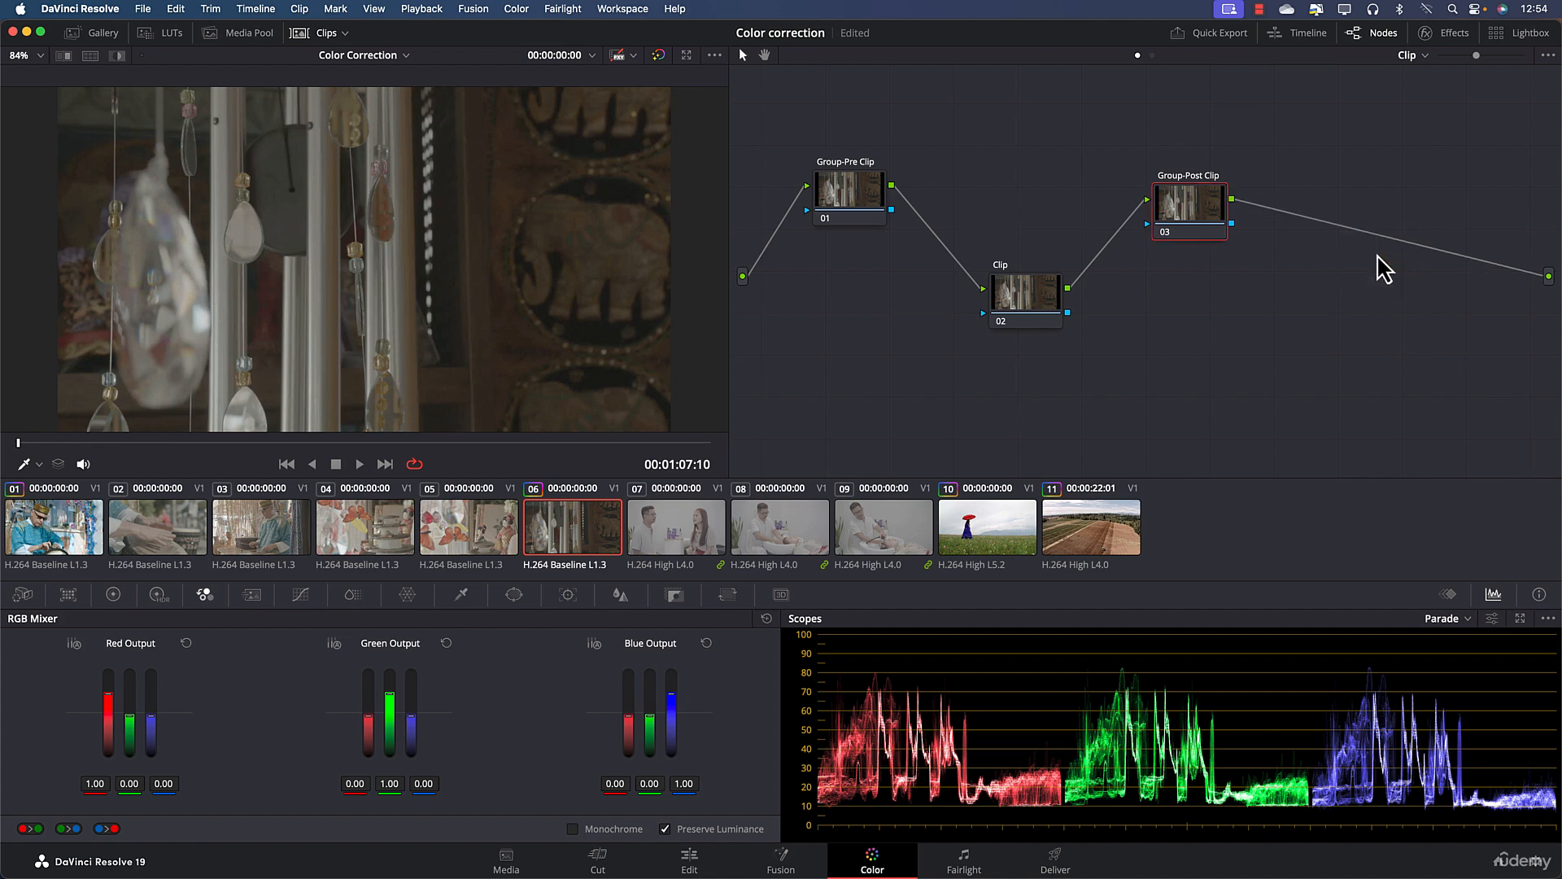
{"action": "left_click_drag", "start_coordinate": [1212, 229], "coordinate": [1256, 217]}
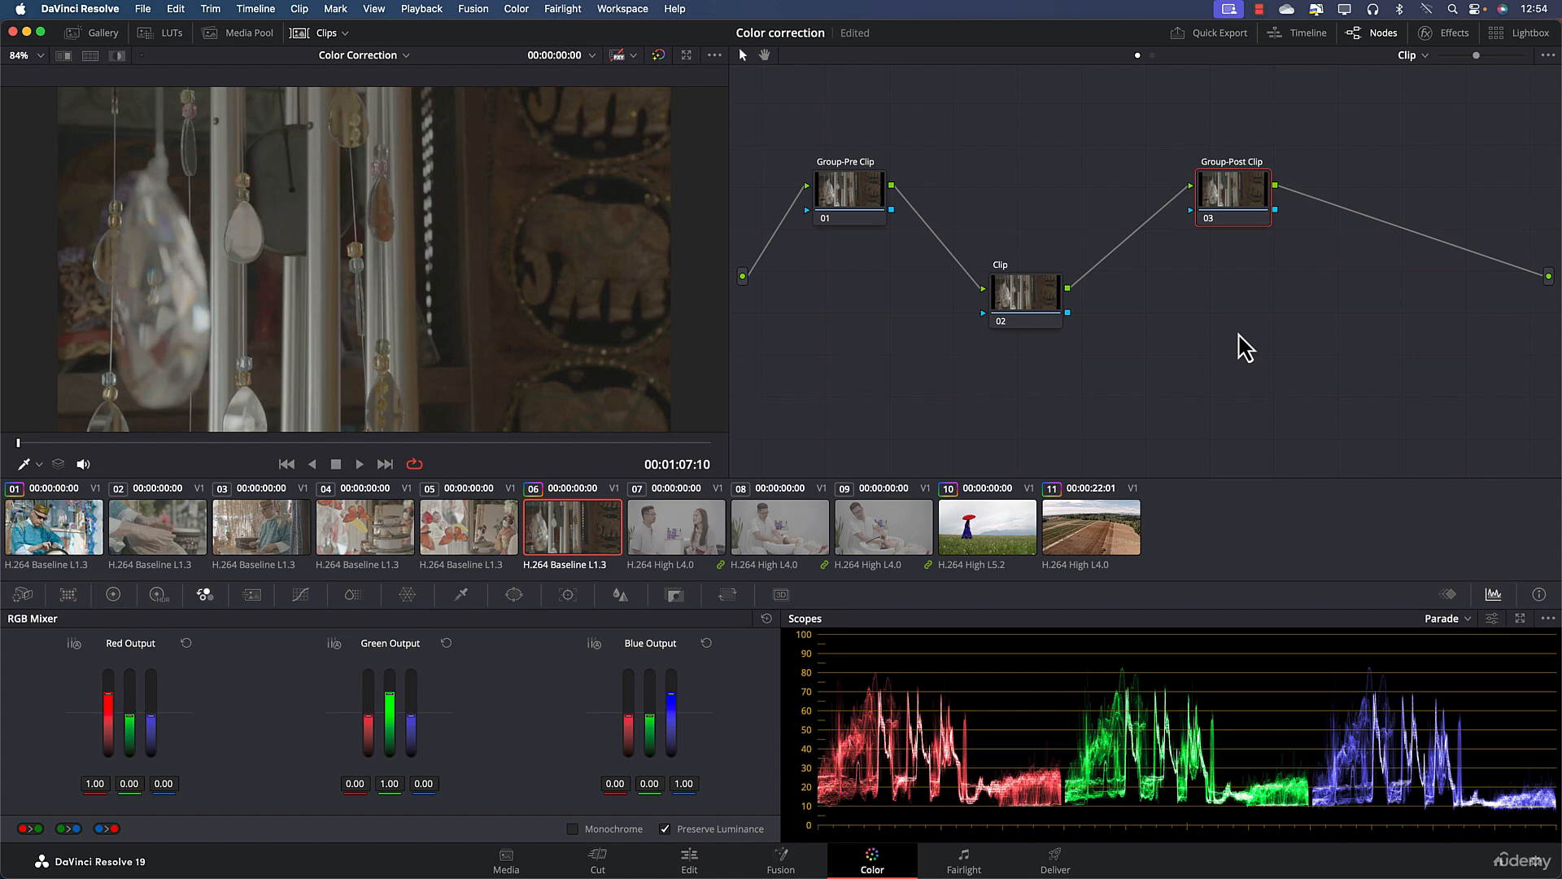
- Select clip 08 in the Hair group and switch the node graph to the Group Pre-Clip level
{"action": "left_click", "coordinate": [692, 531]}
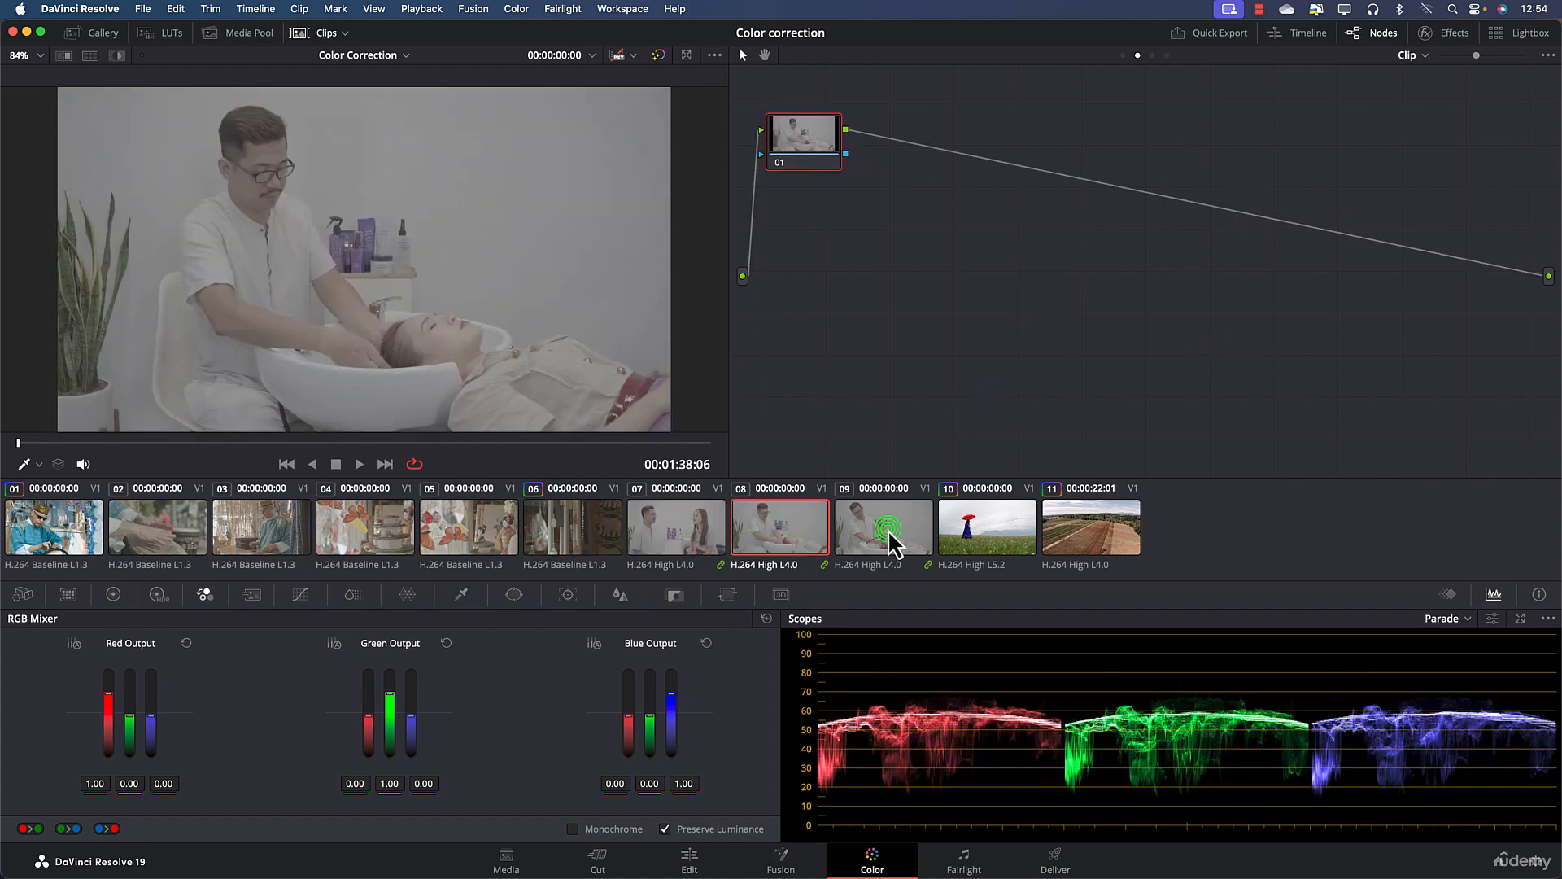
{"action": "left_click", "coordinate": [721, 534]}
{"action": "left_click", "coordinate": [794, 529]}
{"action": "left_click", "coordinate": [1420, 57]}
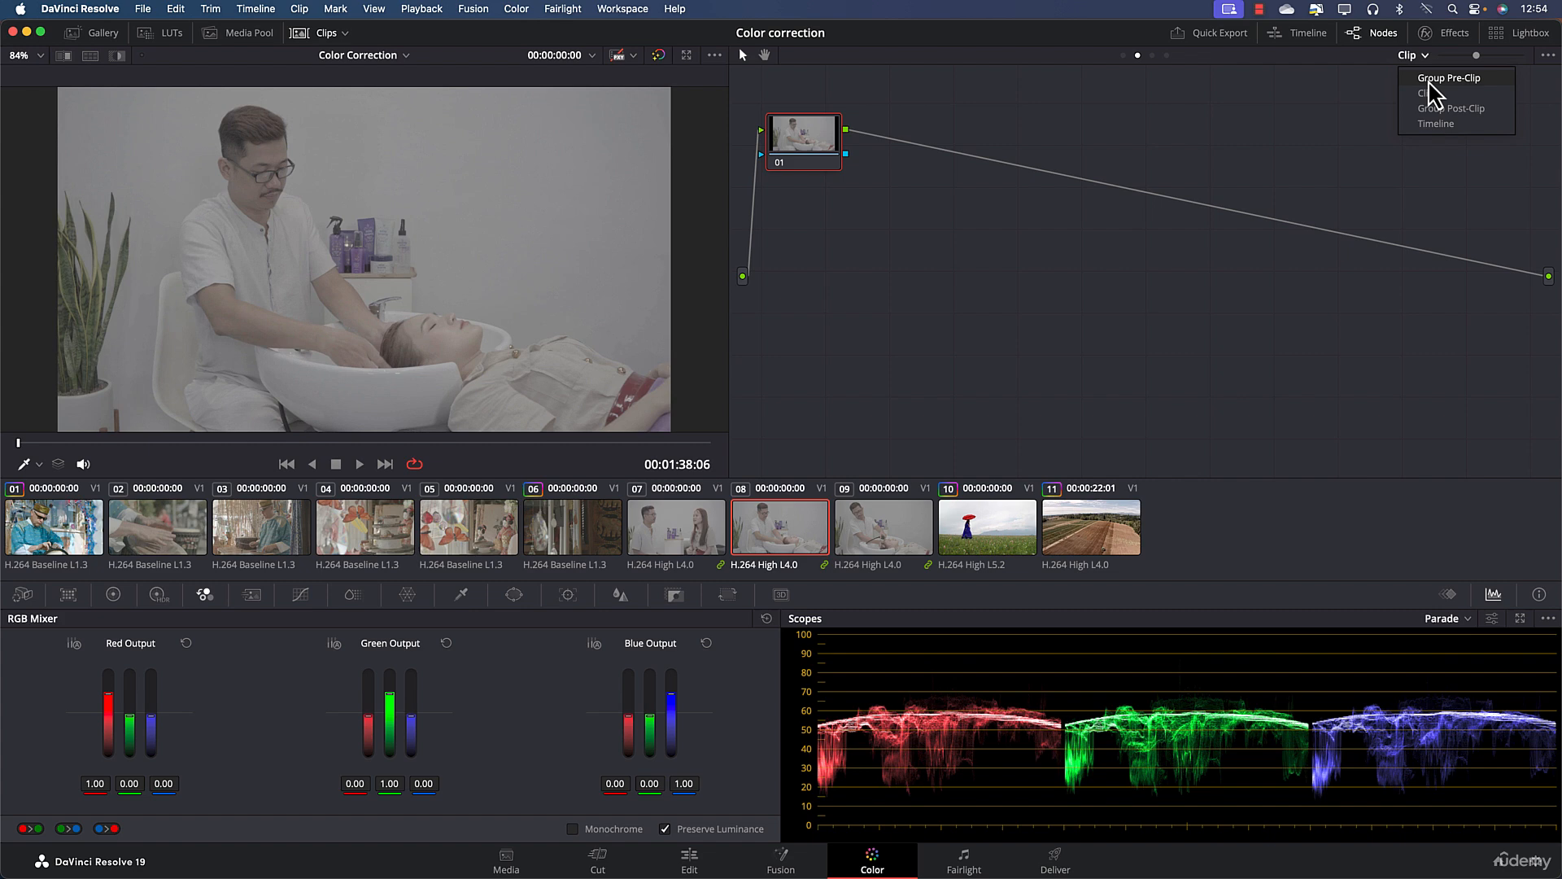
{"action": "left_click", "coordinate": [1429, 81]}
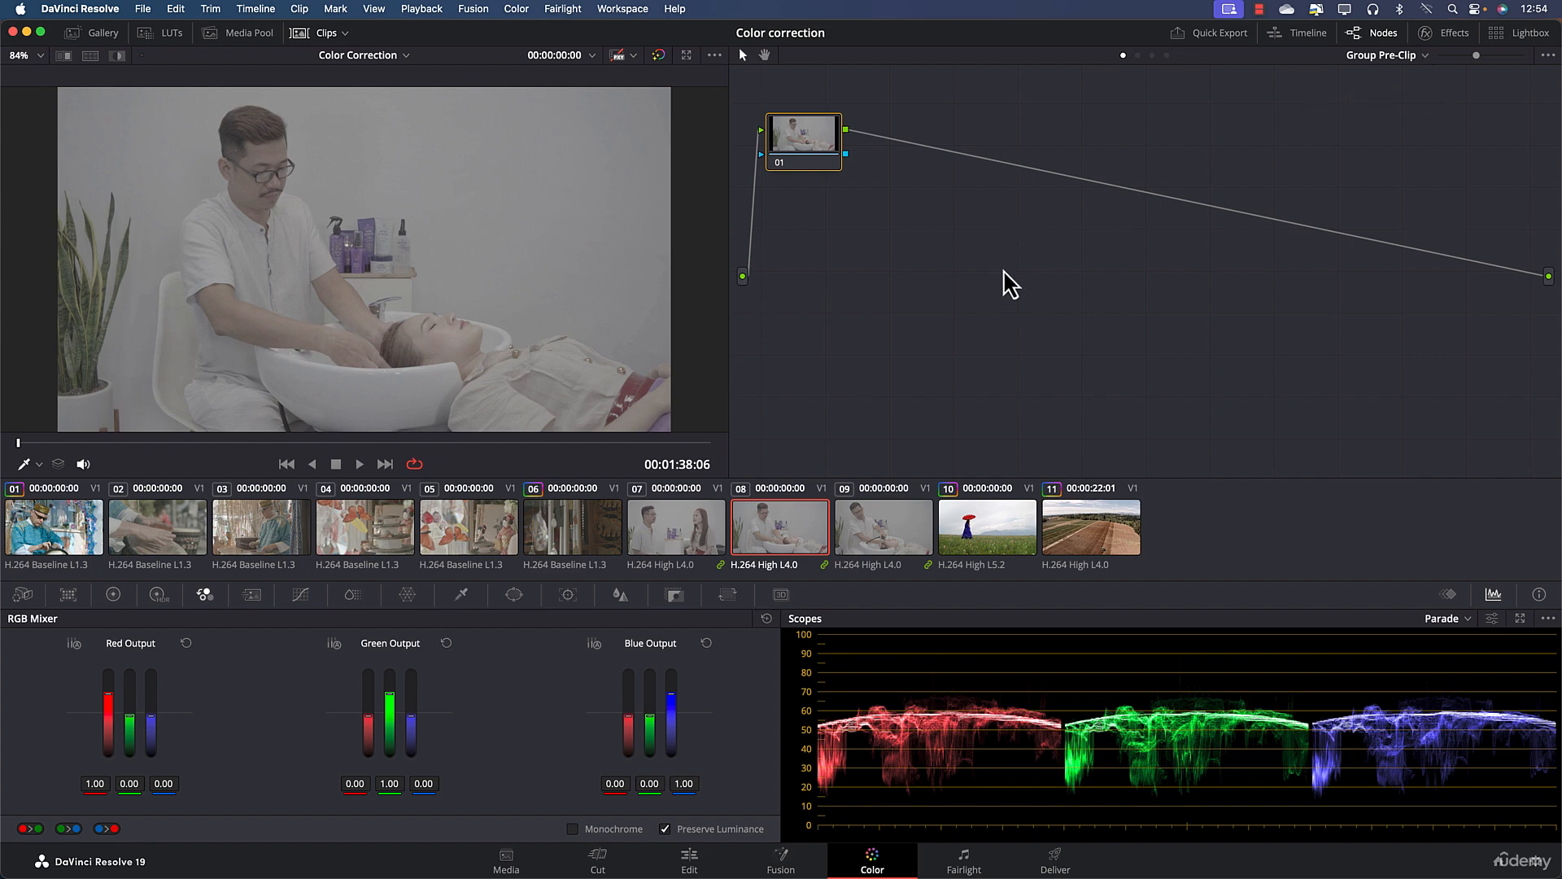
{"action": "left_click", "coordinate": [691, 551]}
{"action": "left_click", "coordinate": [783, 537]}
- Grade the Group Pre-Clip node with the primary color wheels: gain 1.47, lift -0.12, saturation 80.60 and contrast 1.008
{"action": "left_click", "coordinate": [113, 595]}
{"action": "mouse_move", "coordinate": [493, 799]}
{"action": "left_mouse_down"}
{"action": "mouse_move", "coordinate": [561, 799]}
{"action": "mouse_move", "coordinate": [517, 800]}
{"action": "left_mouse_up"}
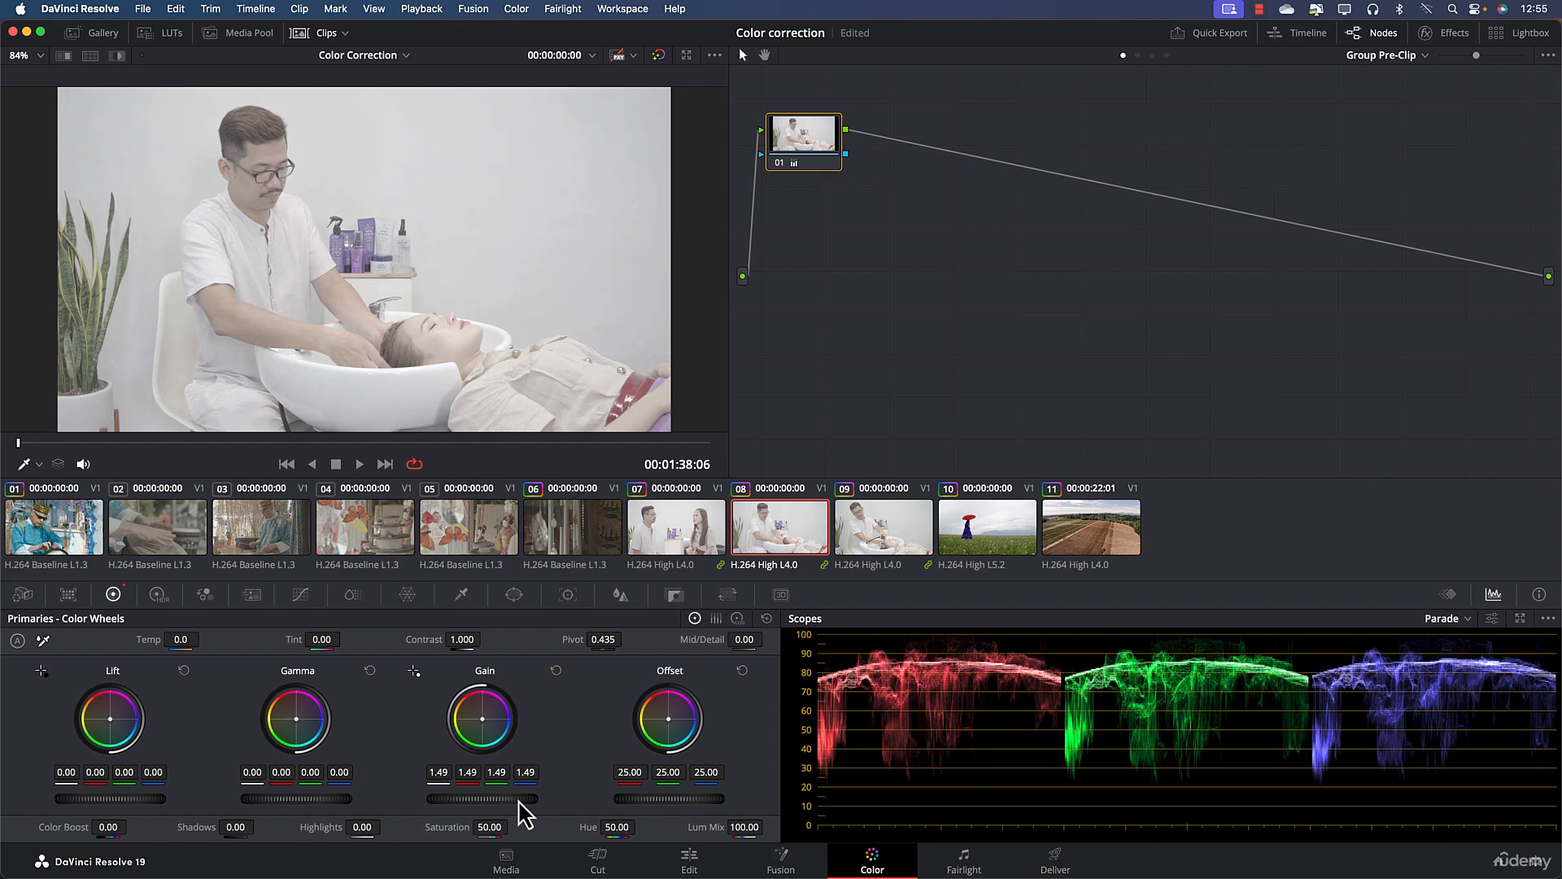
{"action": "left_click_drag", "start_coordinate": [136, 797], "coordinate": [118, 797]}
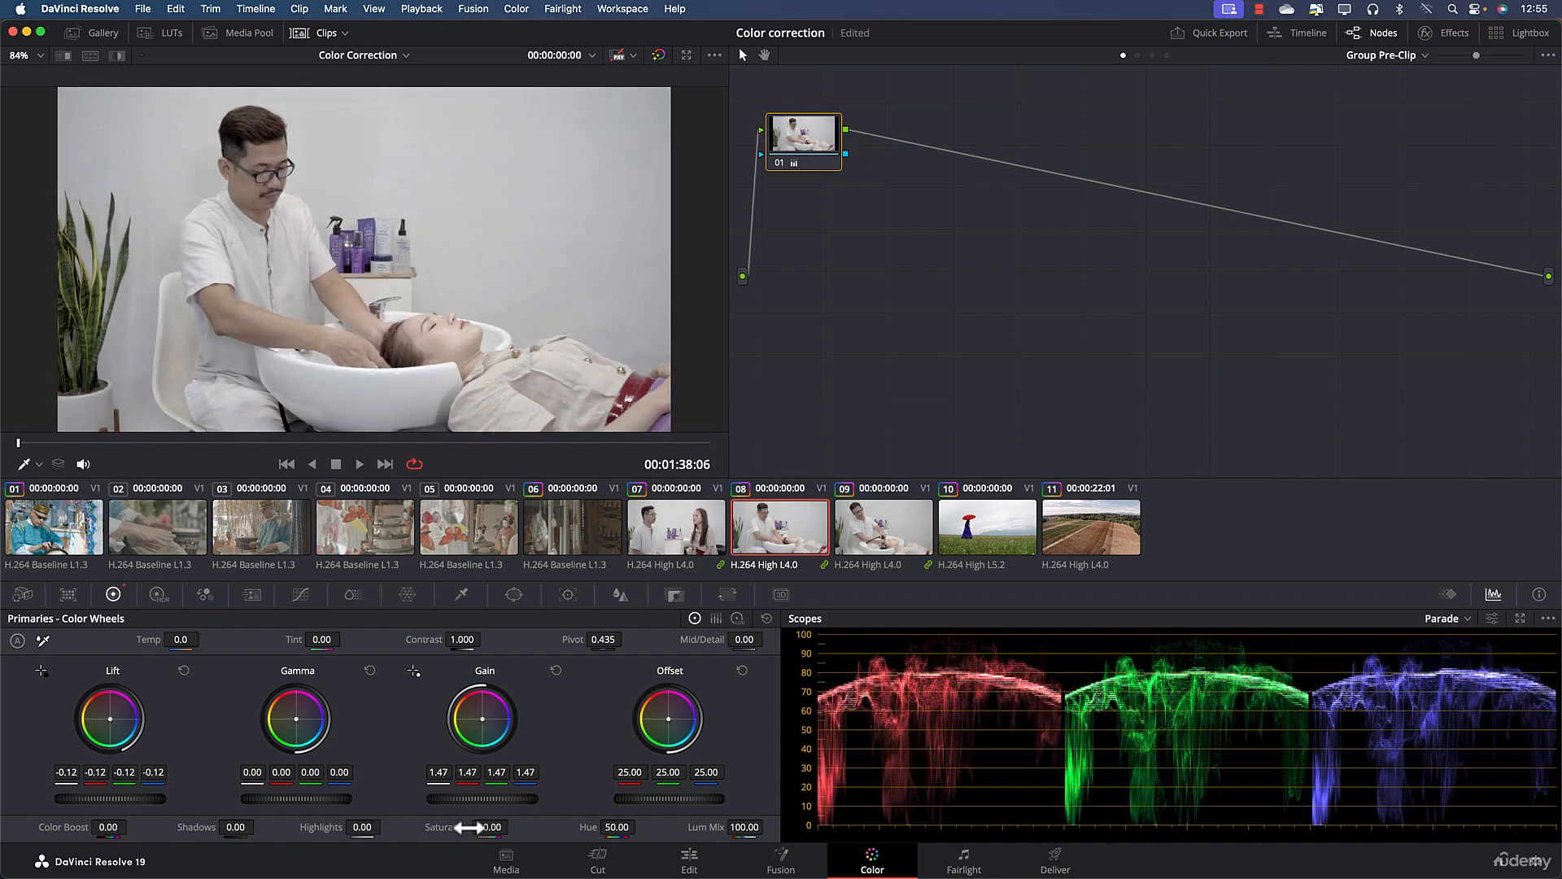
{"action": "left_click_drag", "start_coordinate": [489, 827], "coordinate": [512, 827]}
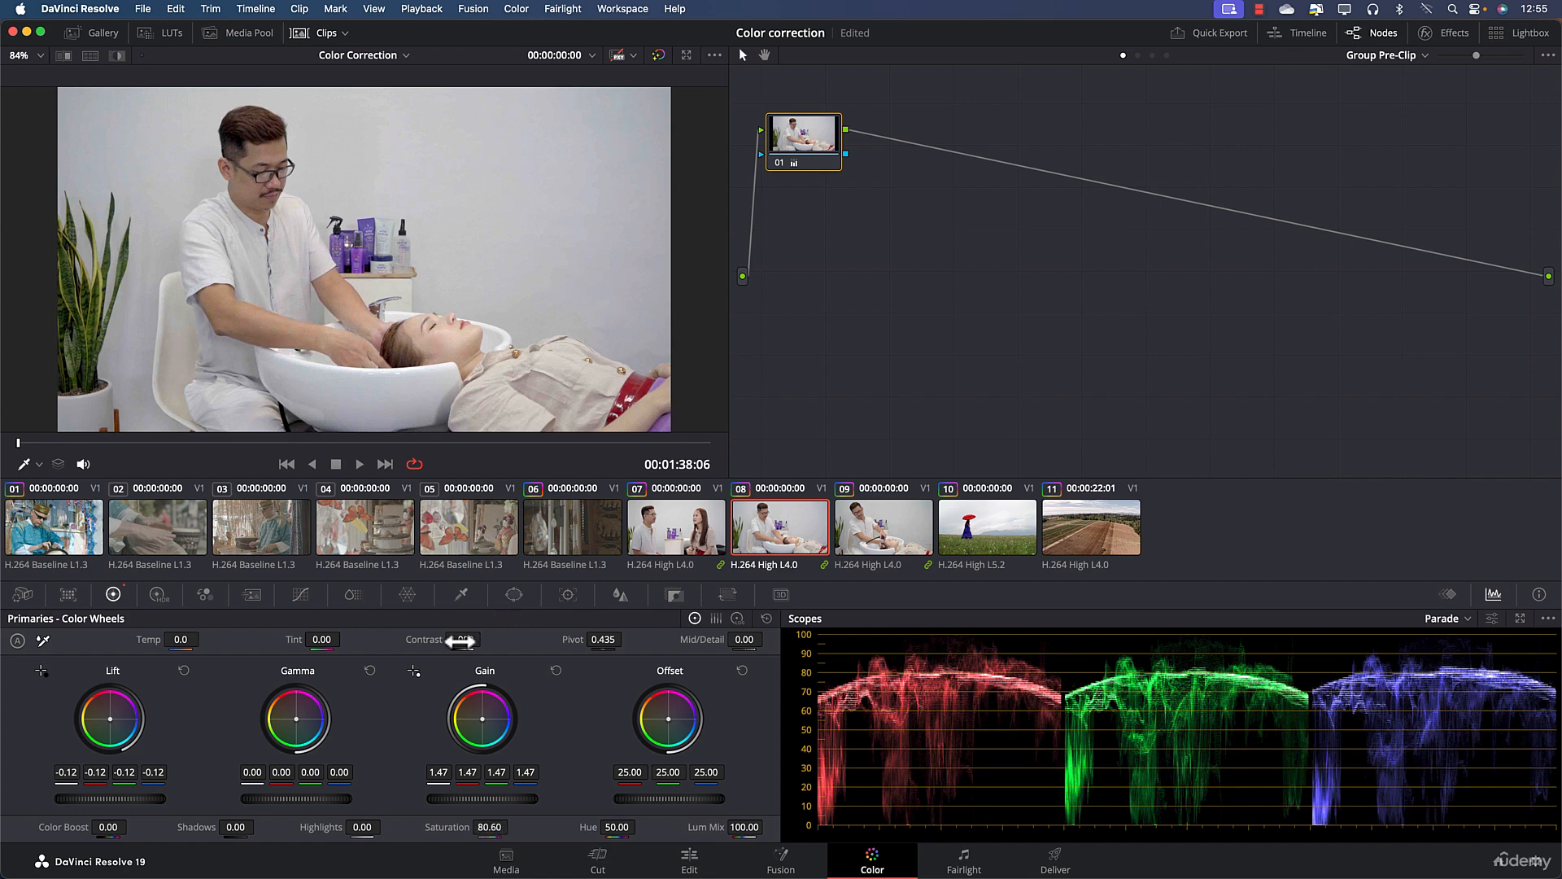
{"action": "left_click_drag", "start_coordinate": [461, 641], "coordinate": [495, 642]}
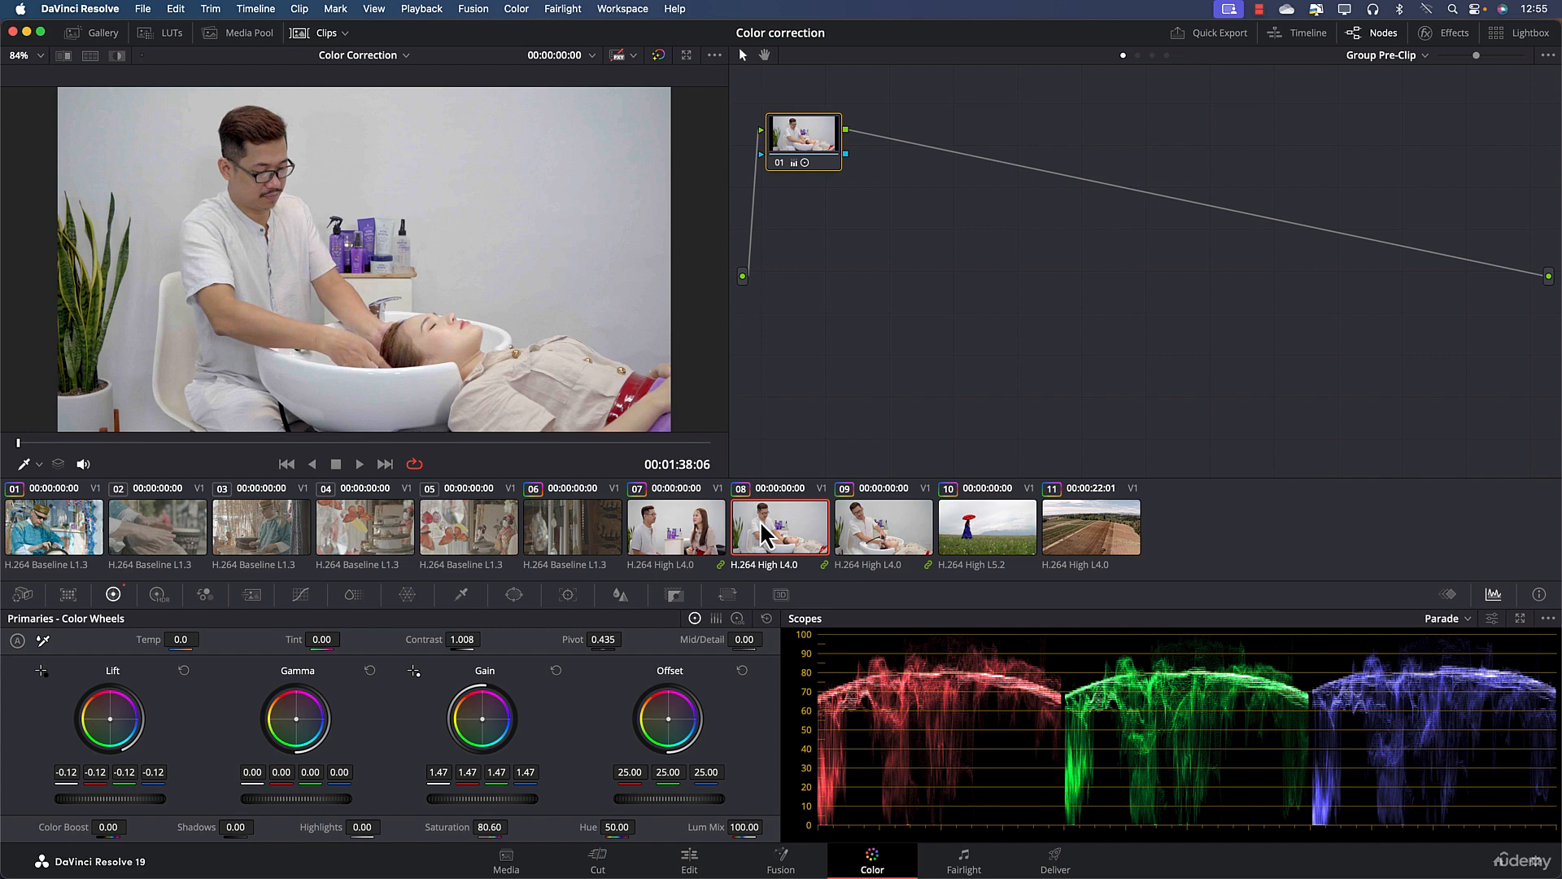
- Check the shared Group Pre-Clip grade on clips 07 and 09
{"action": "left_click", "coordinate": [687, 542]}
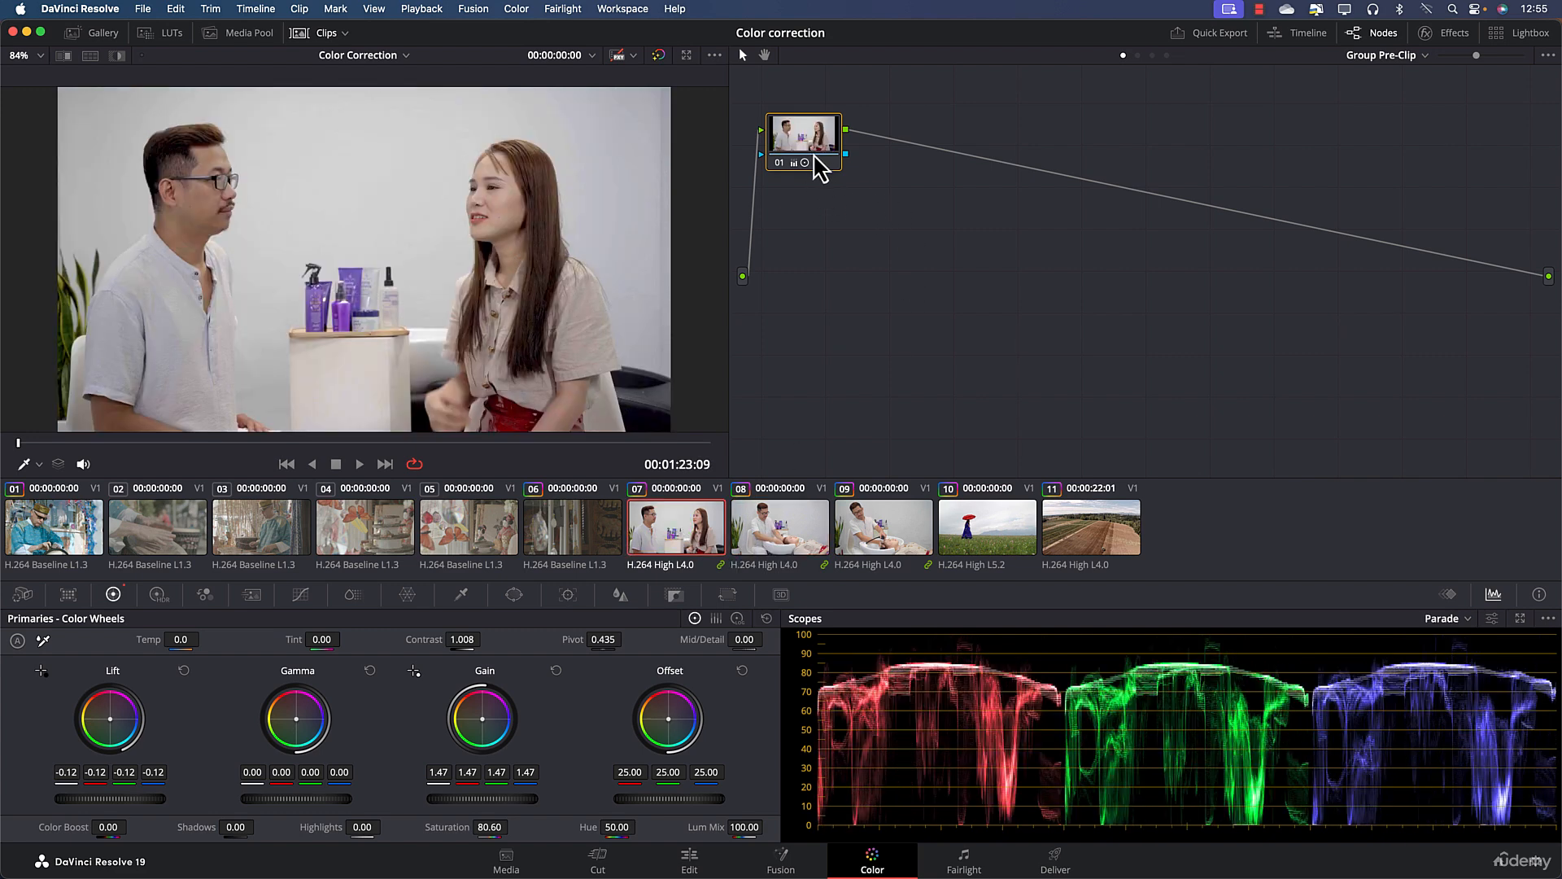
{"action": "mouse_move", "coordinate": [804, 161]}
{"action": "left_click", "coordinate": [857, 519]}
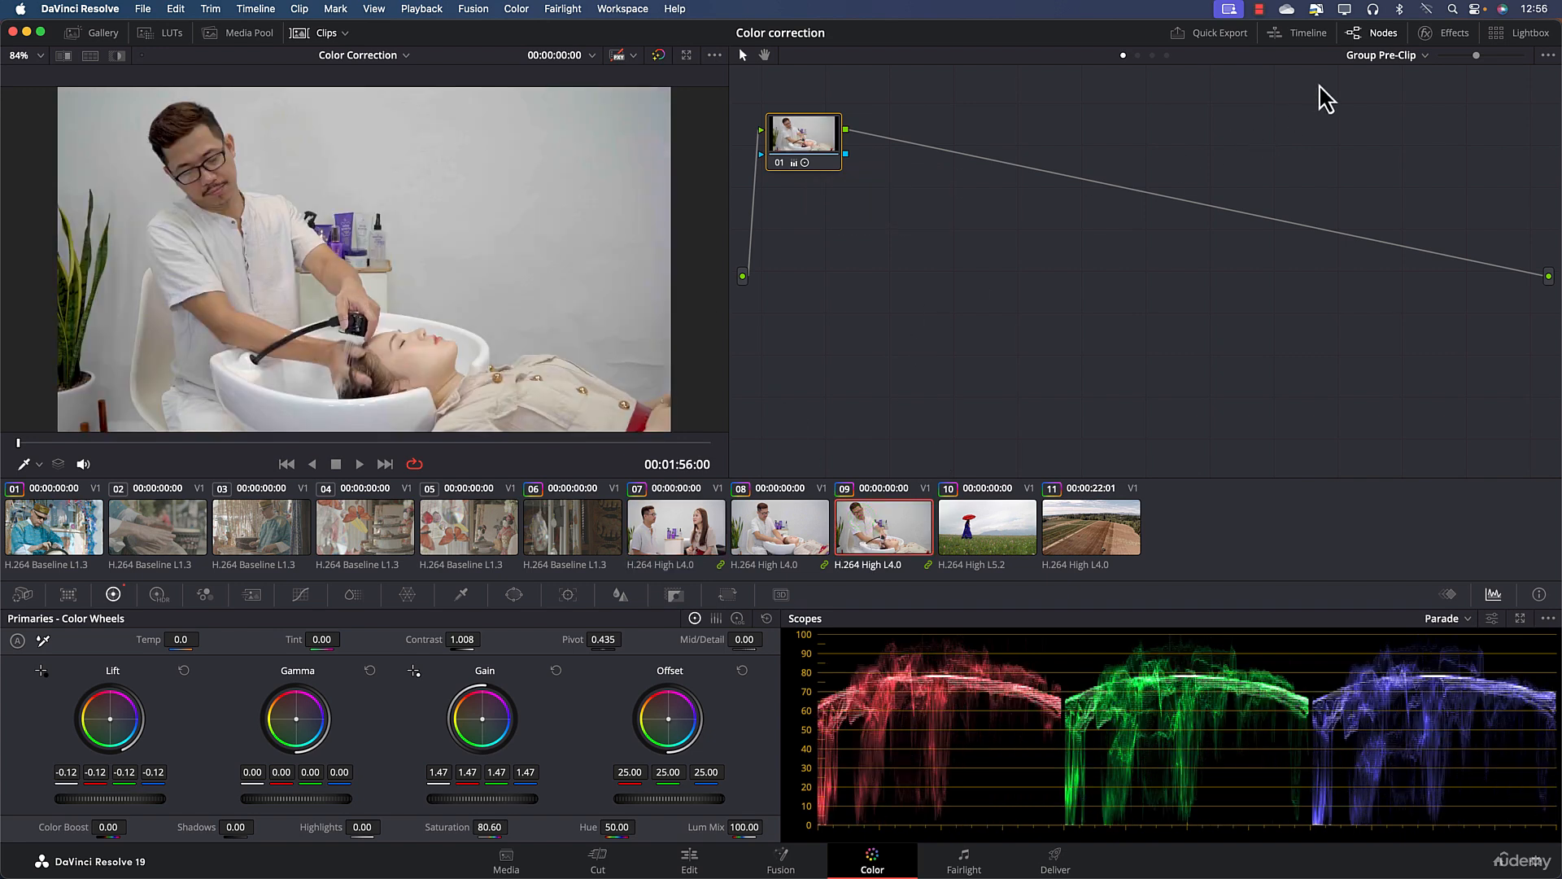
- Switch the node graph to Clip level and grade clip 07 with contrast 1.066, gain 1.02 and lift 0.04
{"action": "left_click", "coordinate": [1357, 57]}
{"action": "left_click", "coordinate": [1376, 95]}
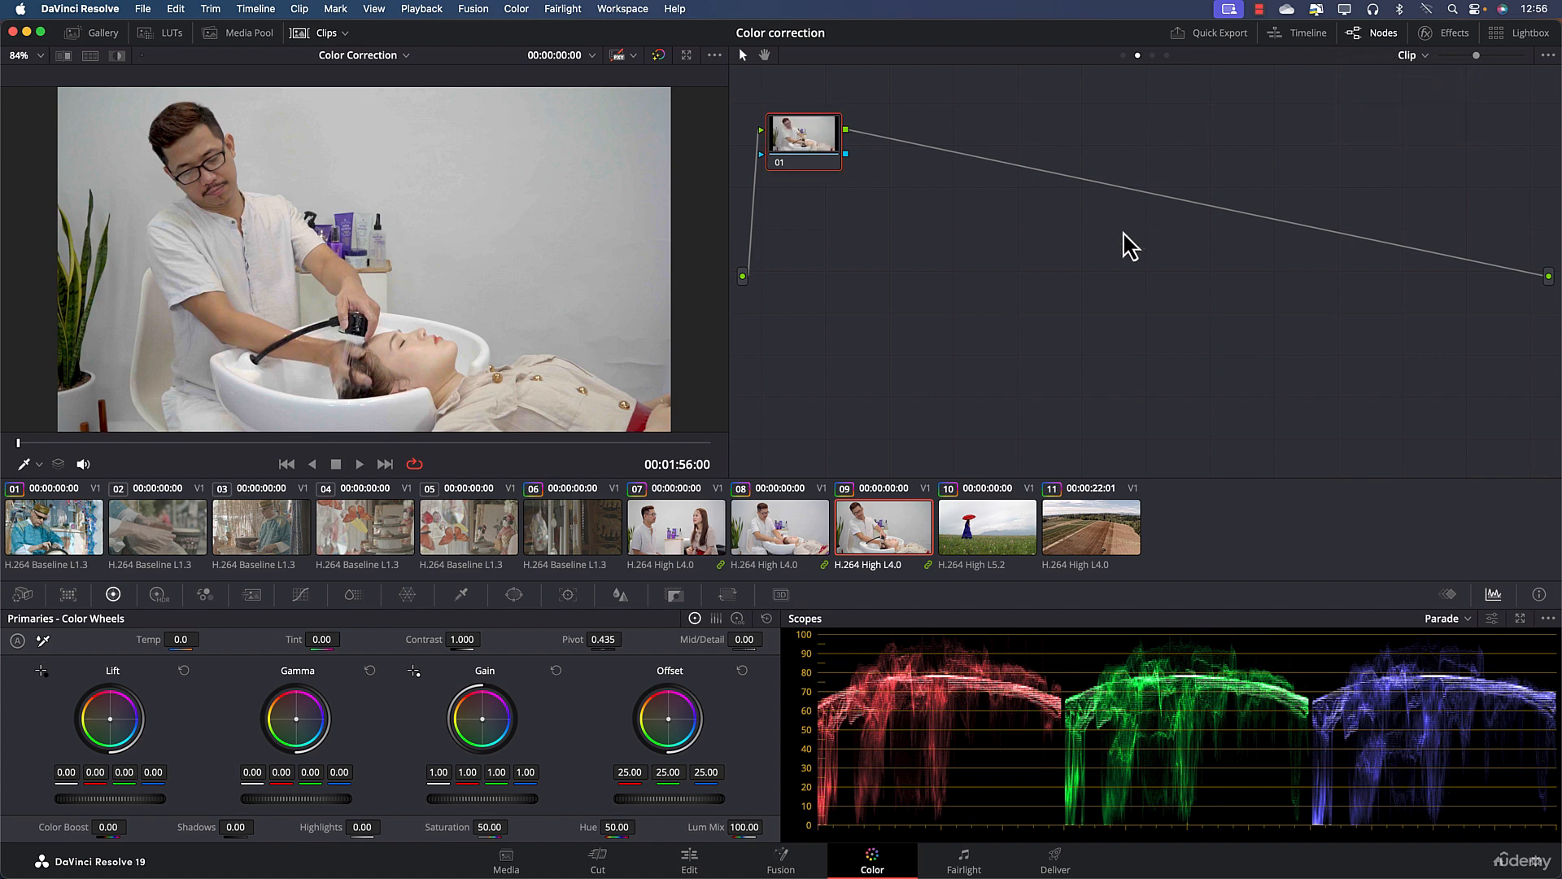
{"action": "left_click", "coordinate": [711, 532]}
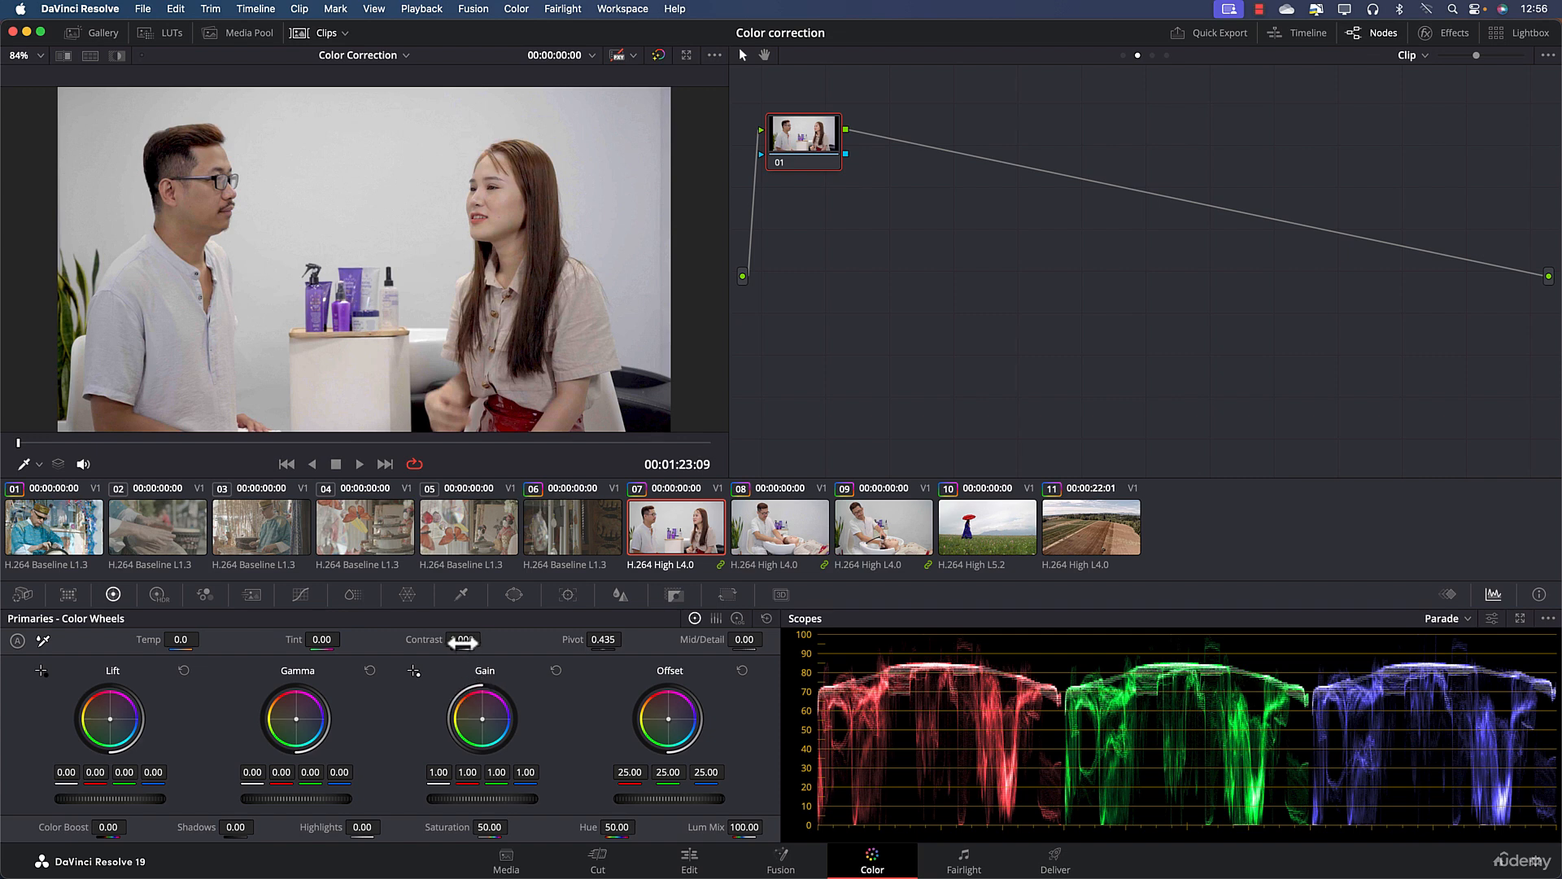
{"action": "left_click_drag", "start_coordinate": [462, 641], "coordinate": [473, 642]}
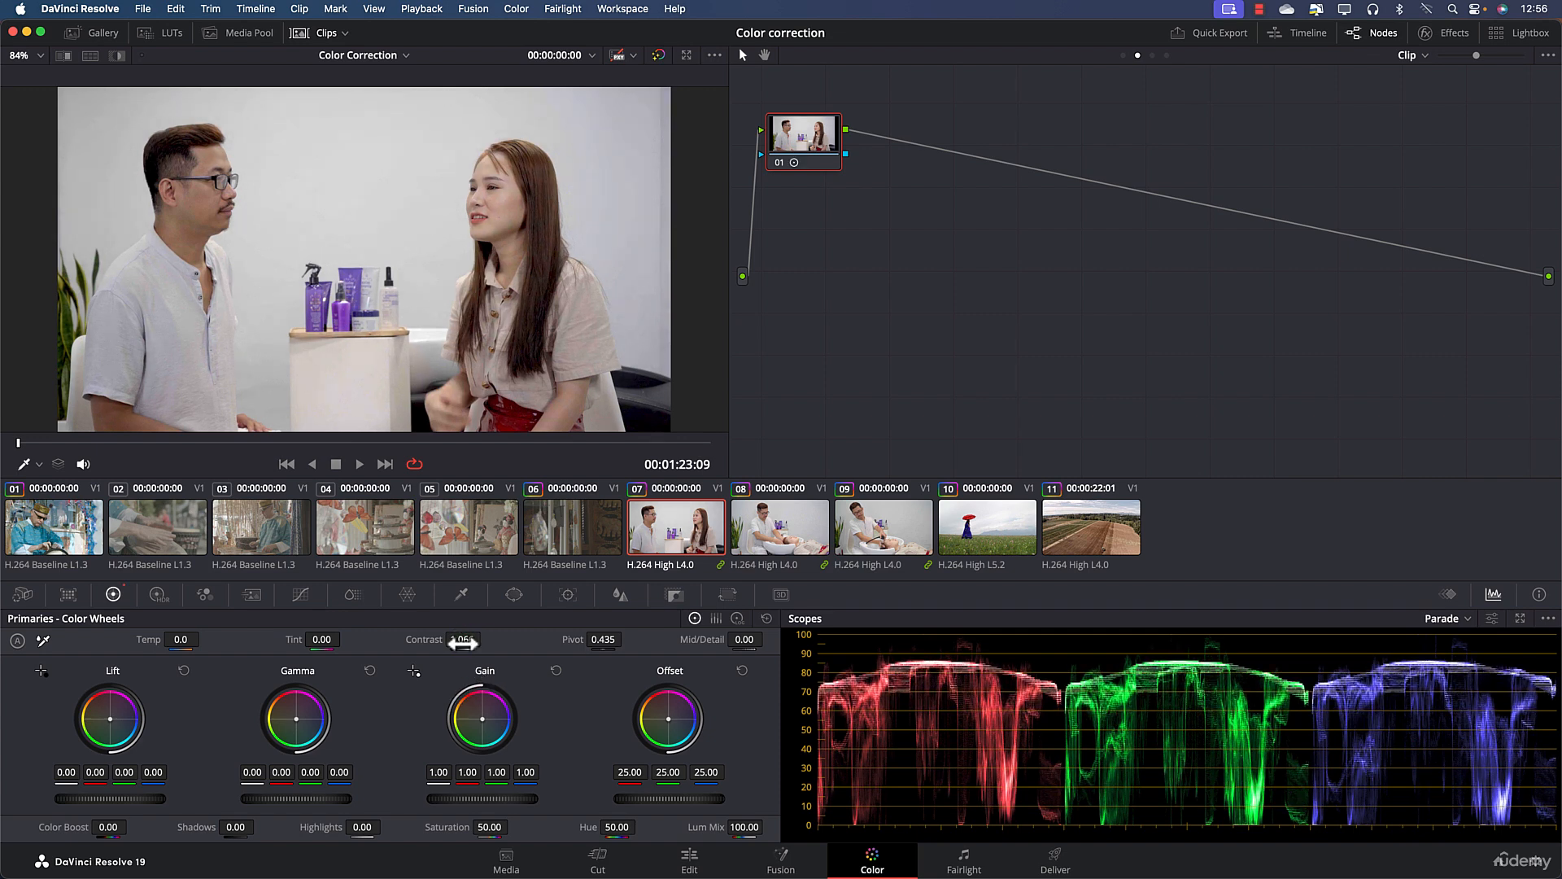
{"action": "mouse_move", "coordinate": [487, 800]}
{"action": "left_mouse_down"}
{"action": "mouse_move", "coordinate": [519, 800]}
{"action": "mouse_move", "coordinate": [497, 800]}
{"action": "left_mouse_up"}
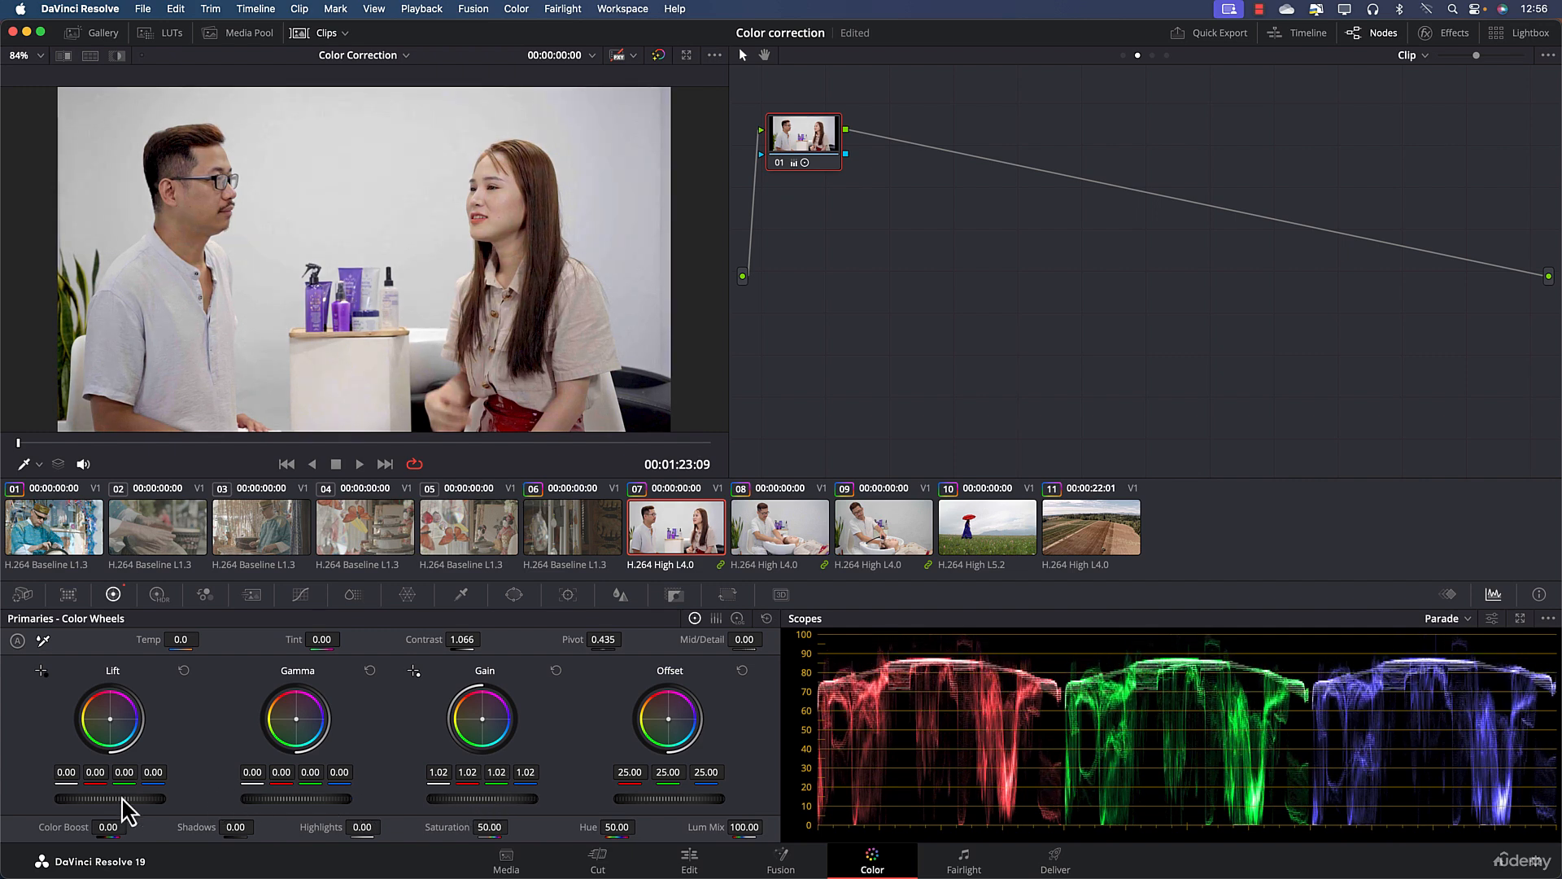
{"action": "left_click_drag", "start_coordinate": [114, 798], "coordinate": [136, 798]}
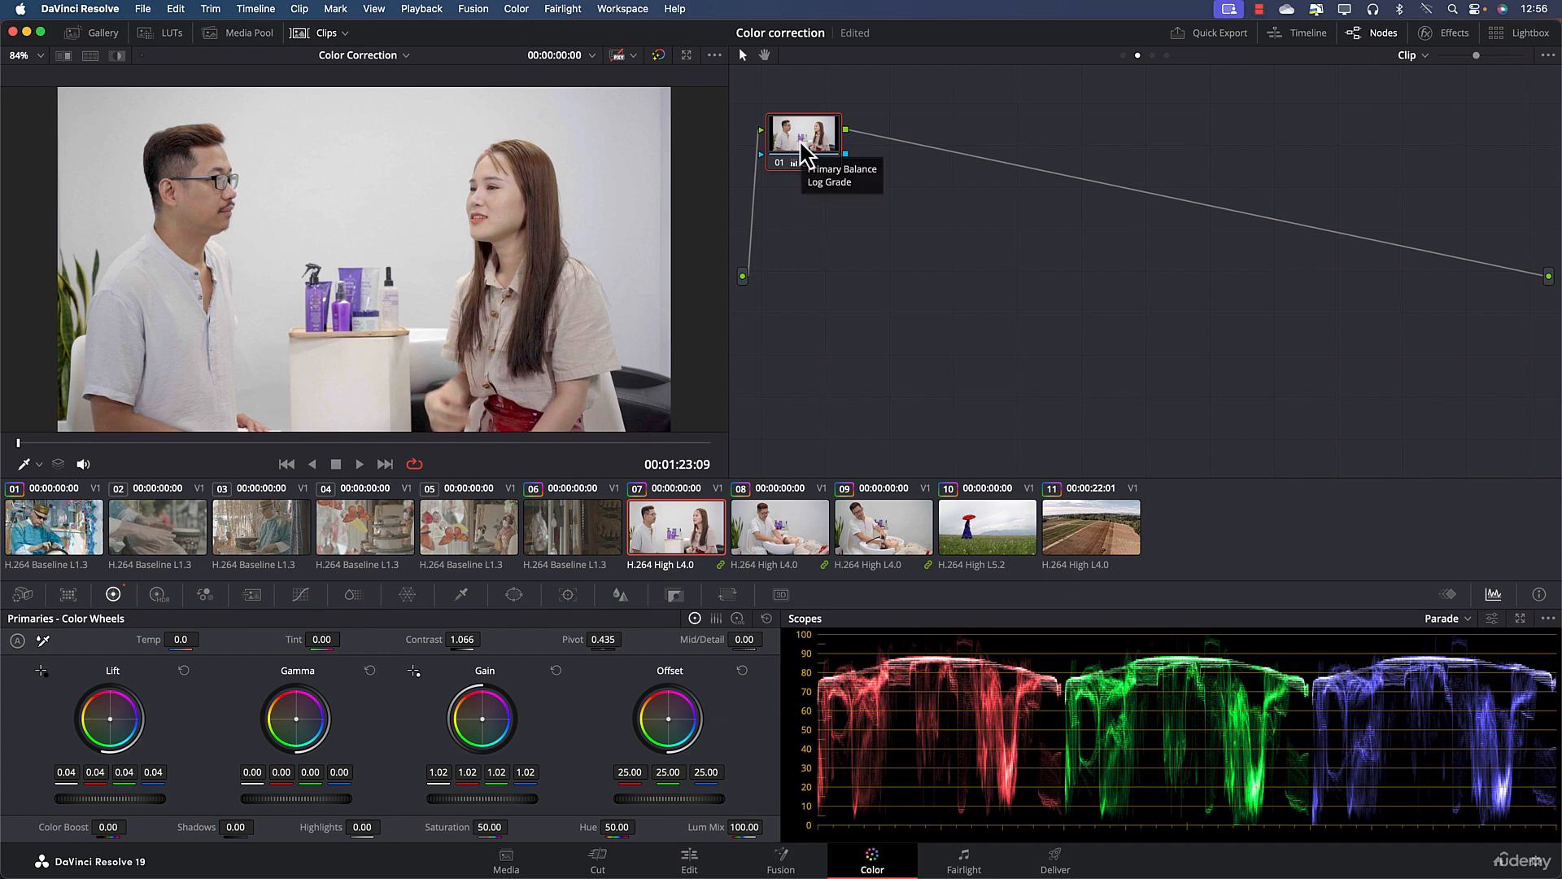
- Compare the clip-level nodes of clips 08 and 09 with the graded node of clip 07
{"action": "left_click", "coordinate": [762, 531]}
{"action": "left_click", "coordinate": [866, 526]}
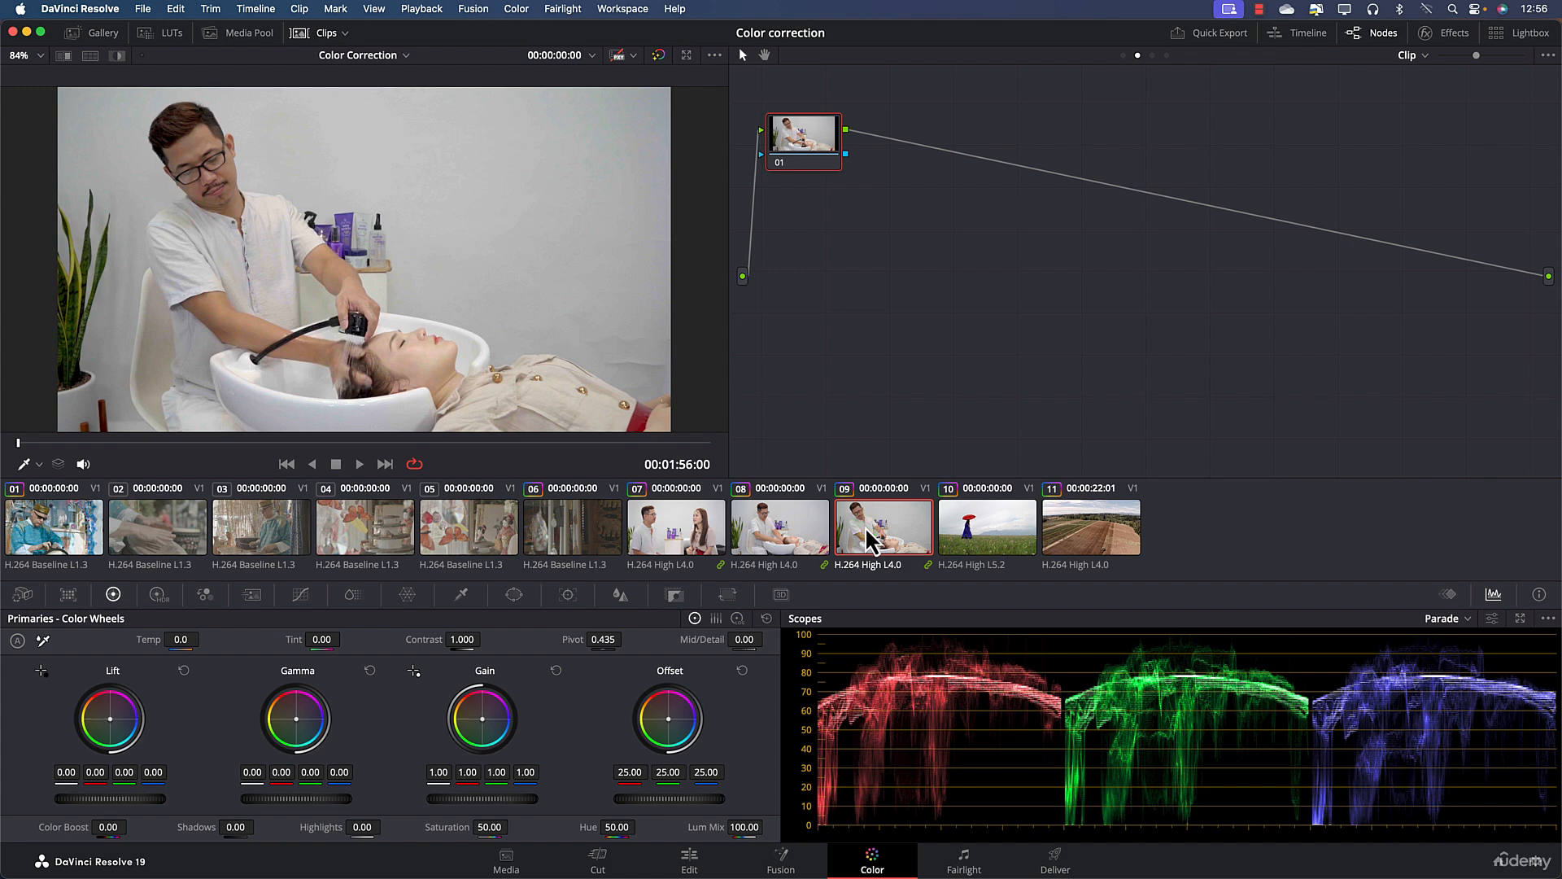
{"action": "left_click", "coordinate": [661, 535]}
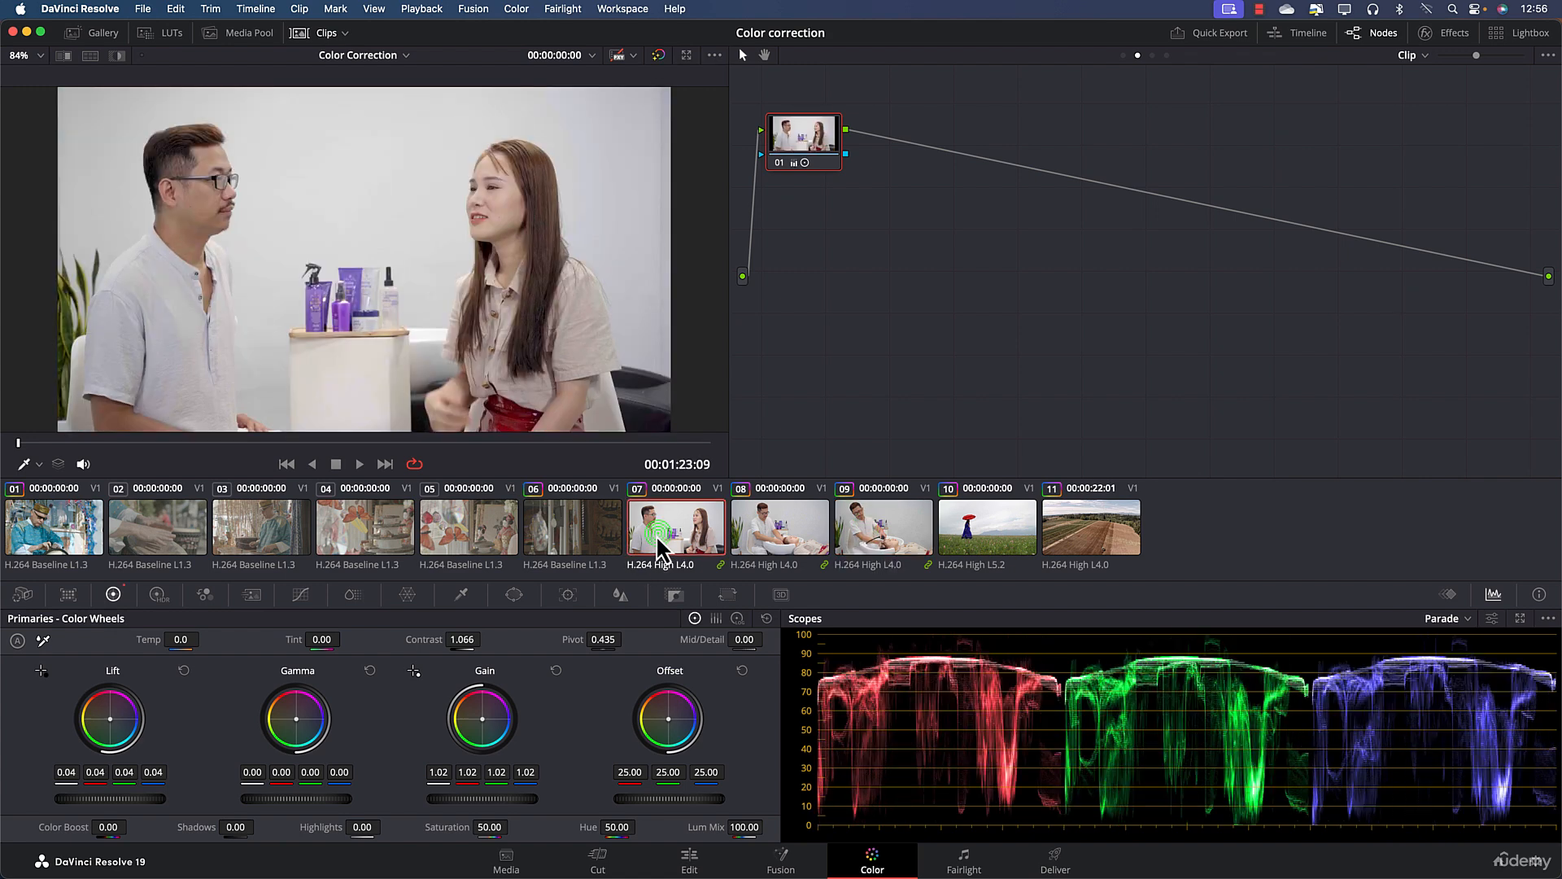
- Grade clip 08 at Clip level with gain 1.01, lift 0.02 and contrast 1.020
{"action": "left_click", "coordinate": [789, 533]}
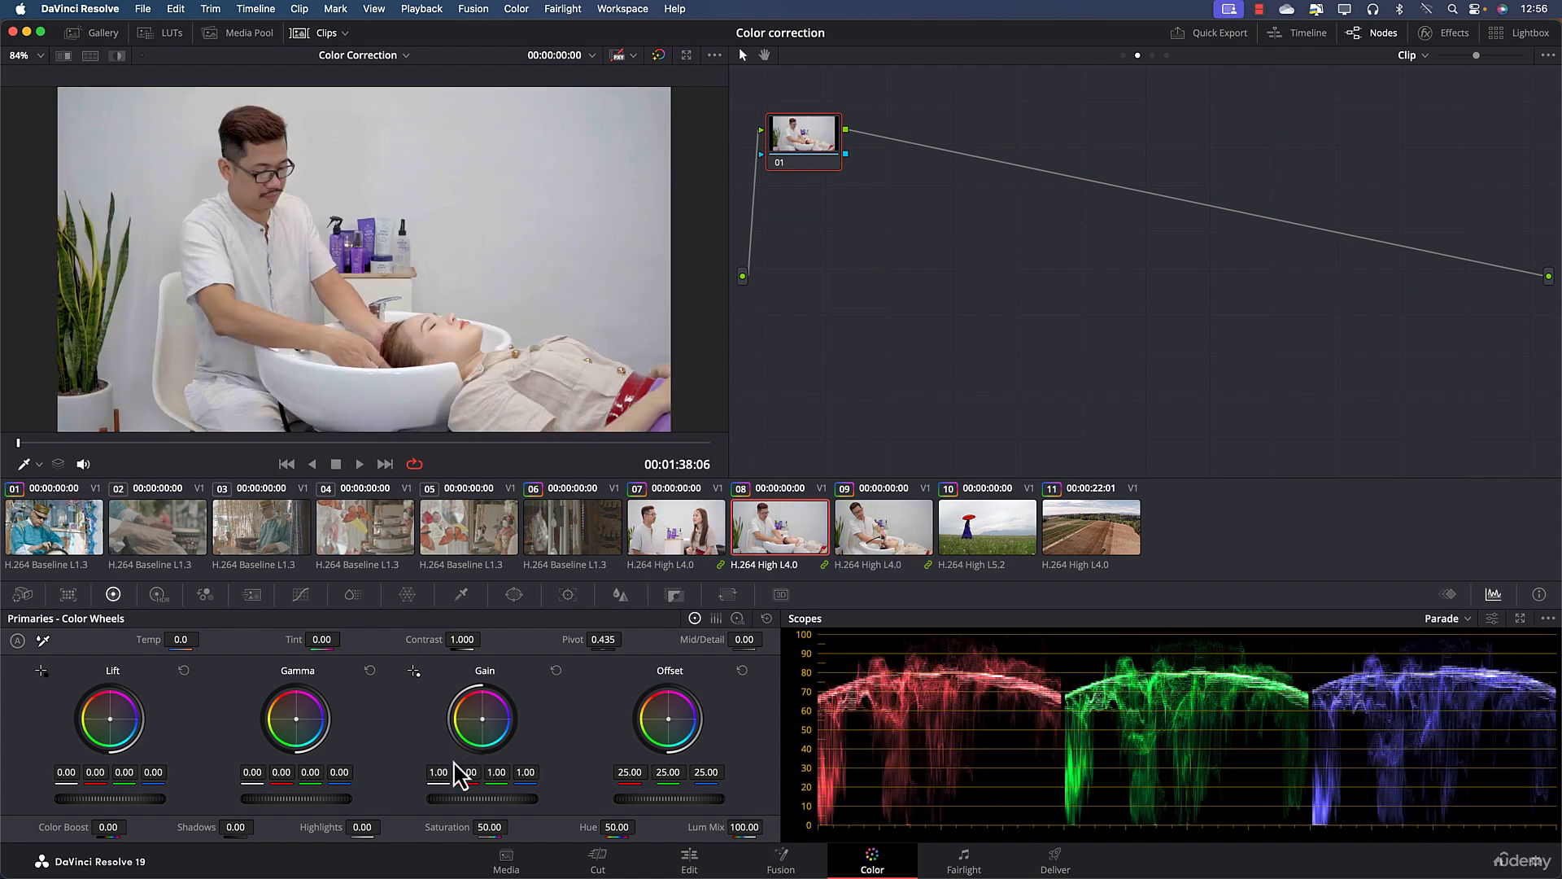
{"action": "left_click_drag", "start_coordinate": [478, 802], "coordinate": [496, 799]}
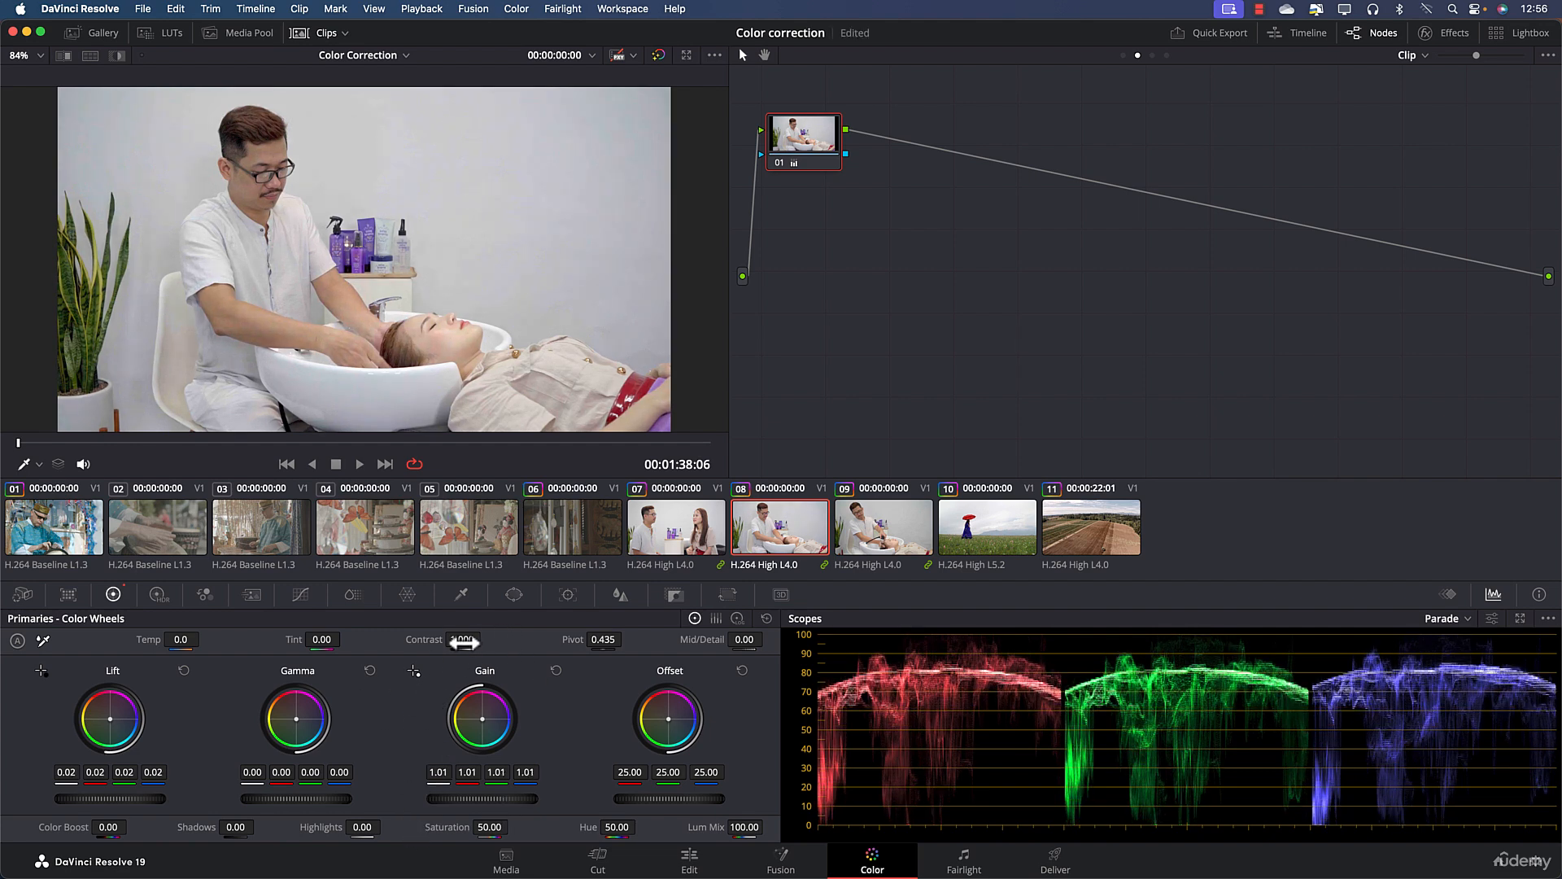
{"action": "left_click_drag", "start_coordinate": [464, 640], "coordinate": [486, 639]}
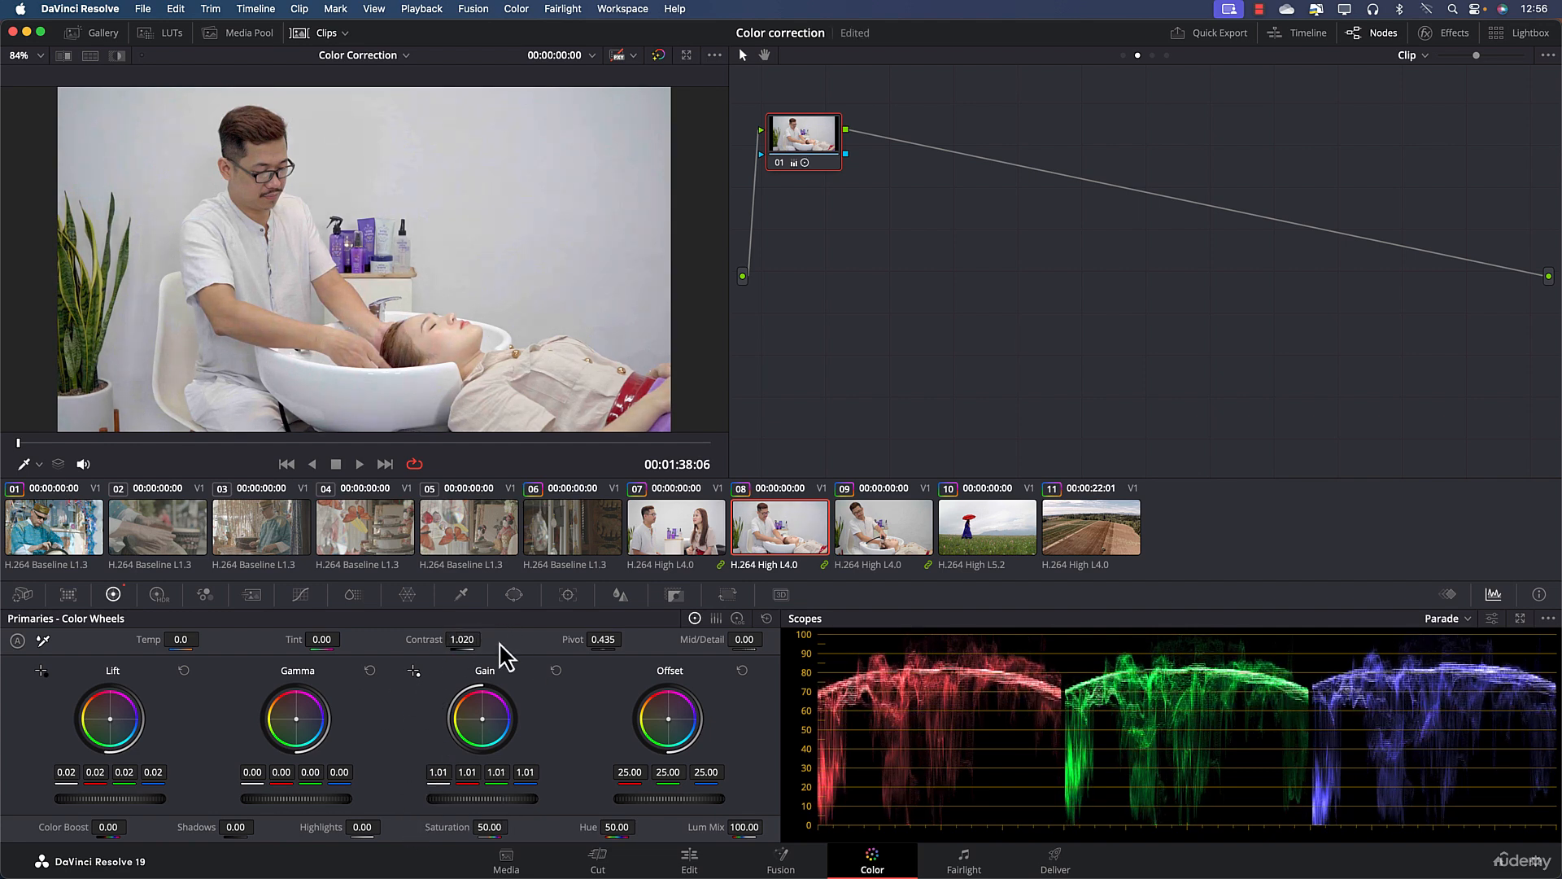
- Grade clip 09 at Clip level with gain 1.02 and contrast 1.042
{"action": "left_click", "coordinate": [869, 539]}
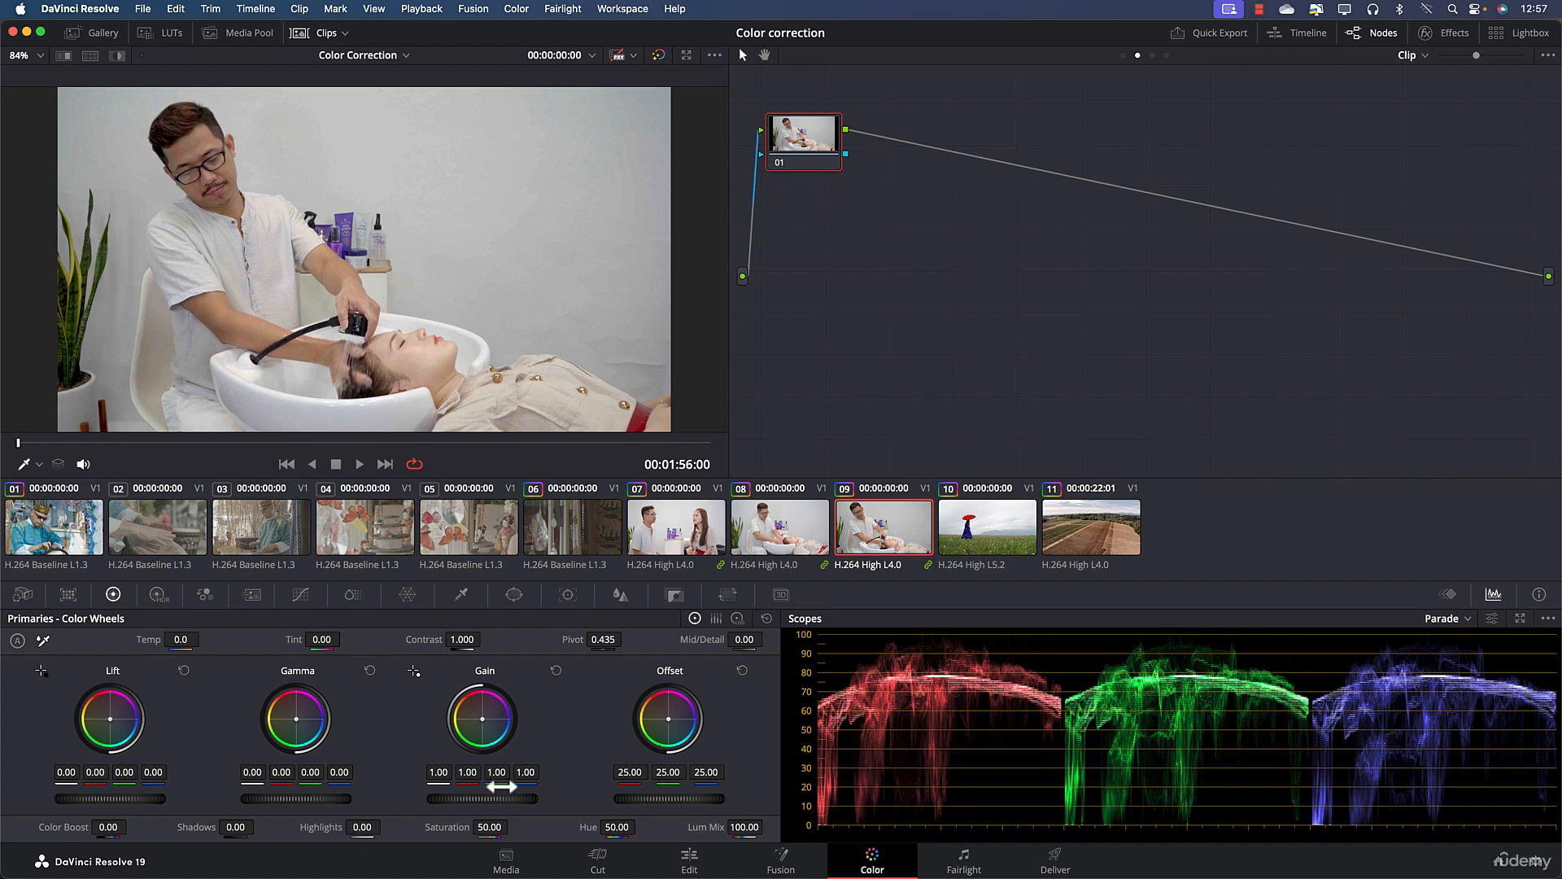
{"action": "left_click_drag", "start_coordinate": [490, 812], "coordinate": [517, 811]}
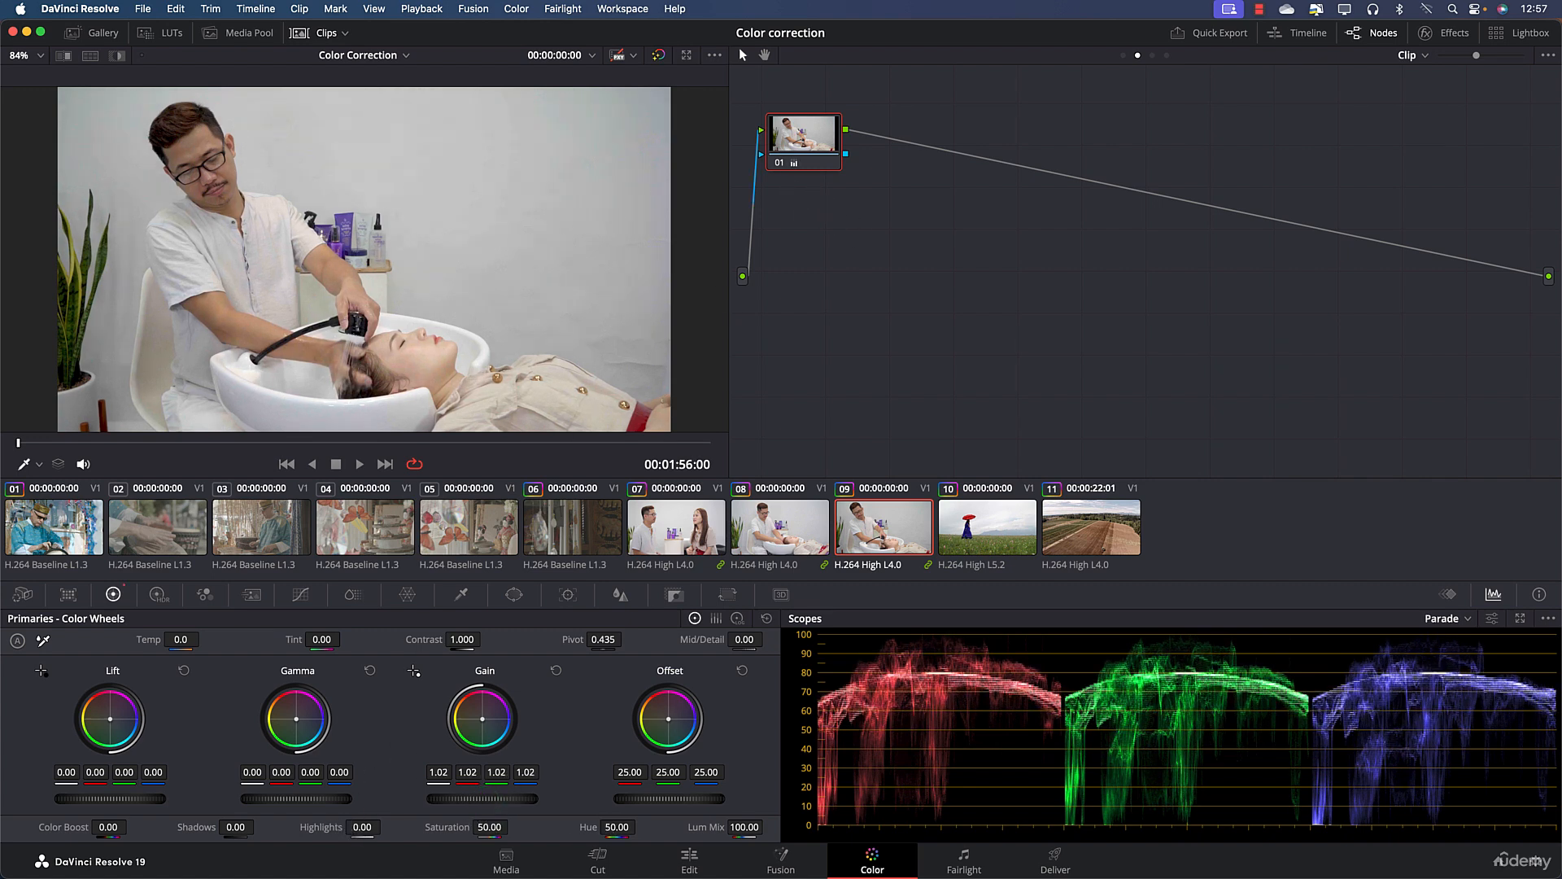
{"action": "left_click_drag", "start_coordinate": [464, 643], "coordinate": [478, 643]}
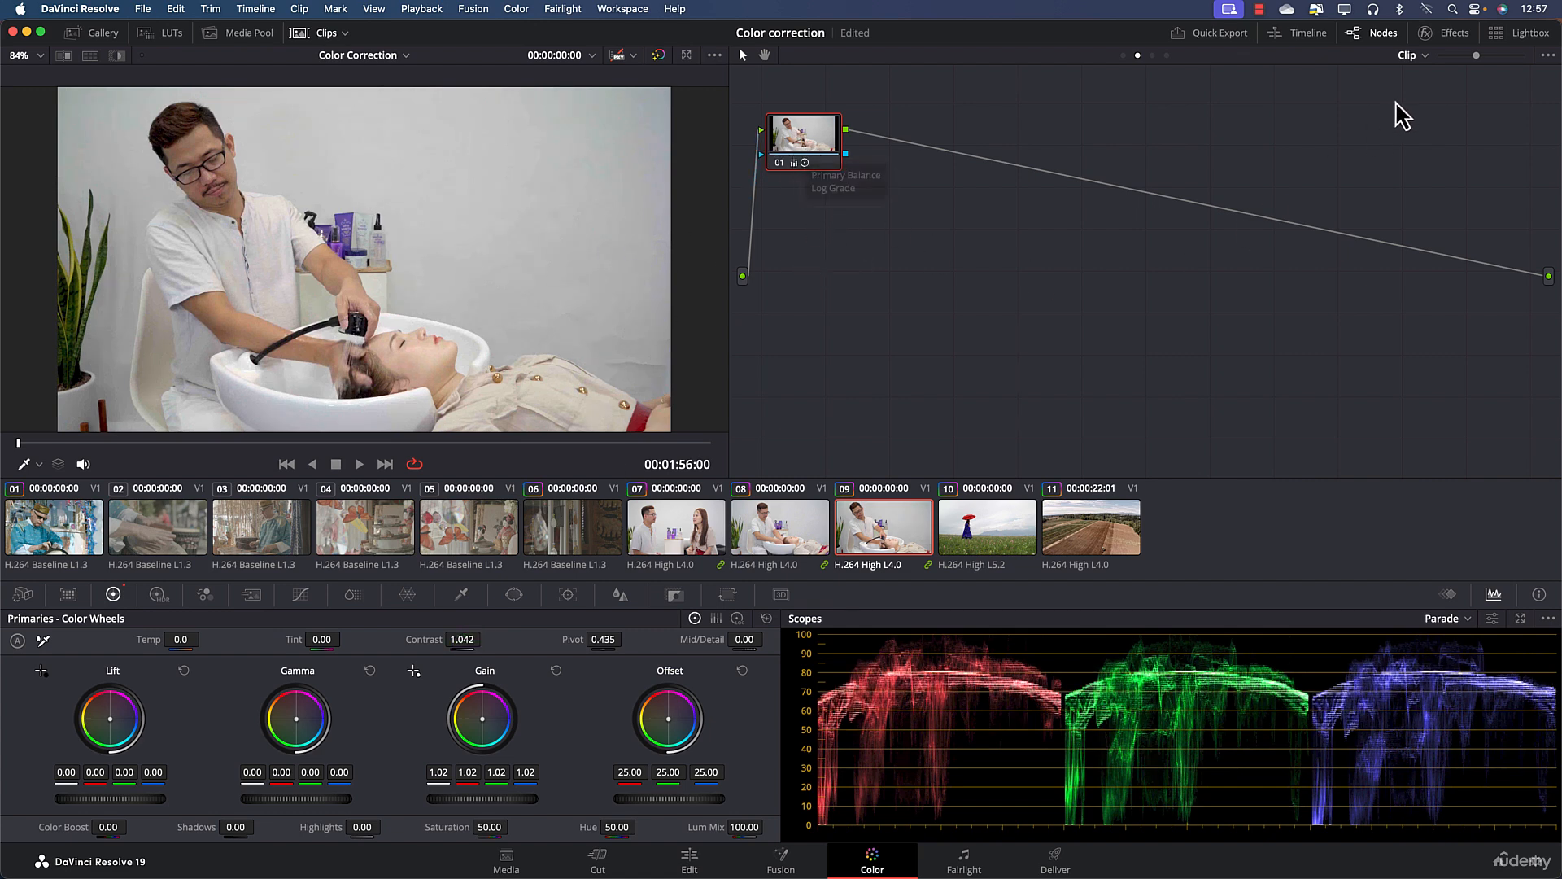
- Switch to the Group Post-Clip level and set the RGB Mixer's green output to red 0.33 and green 0.79
{"action": "left_click", "coordinate": [1424, 55]}
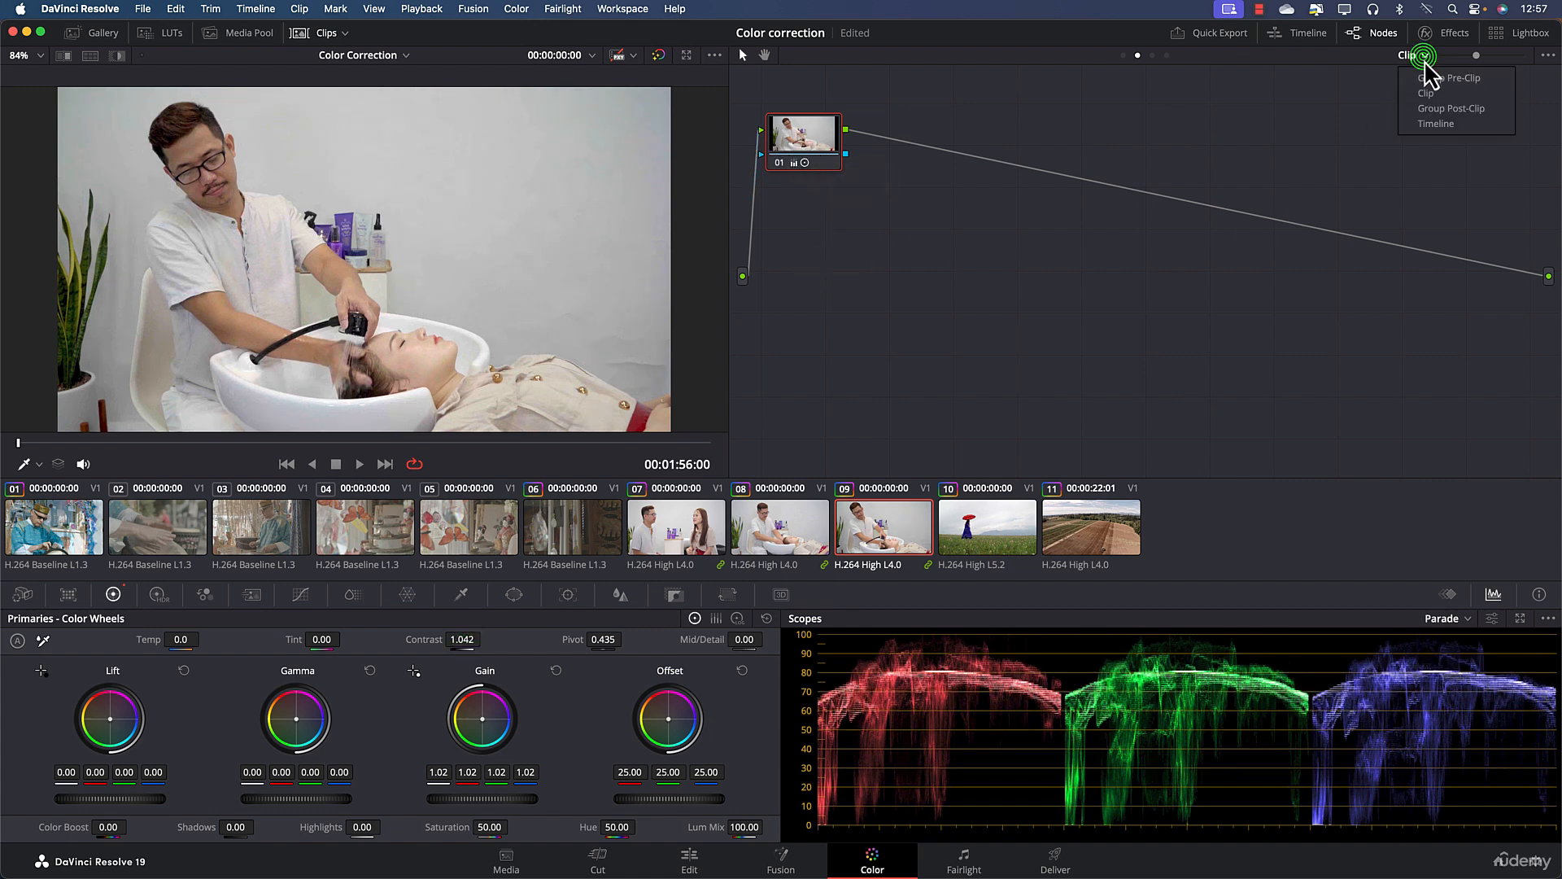
{"action": "left_click", "coordinate": [1447, 110]}
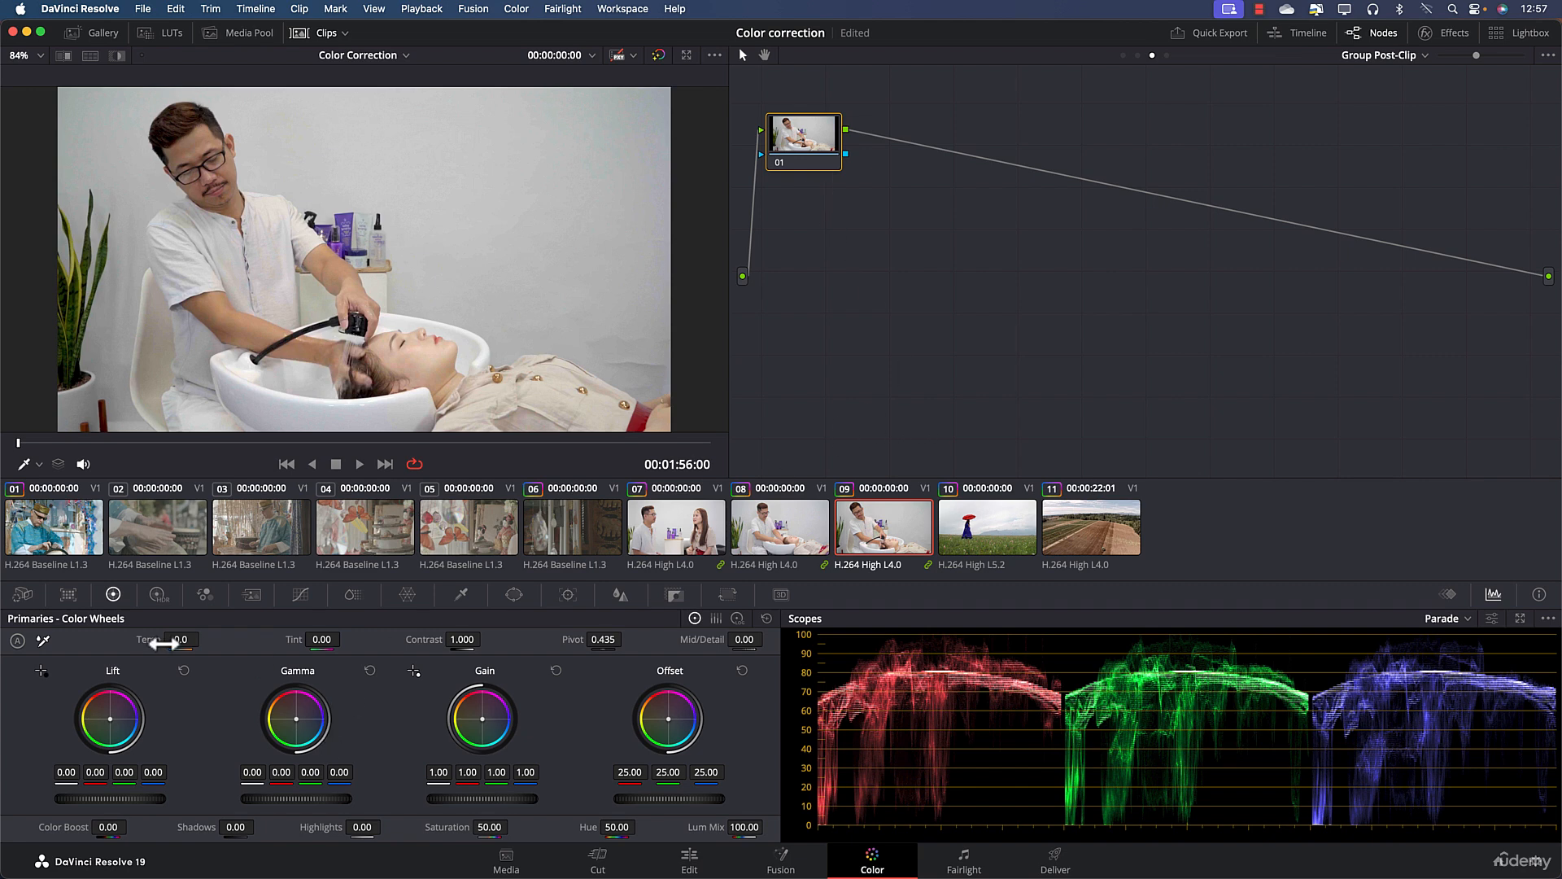
{"action": "left_click", "coordinate": [205, 594]}
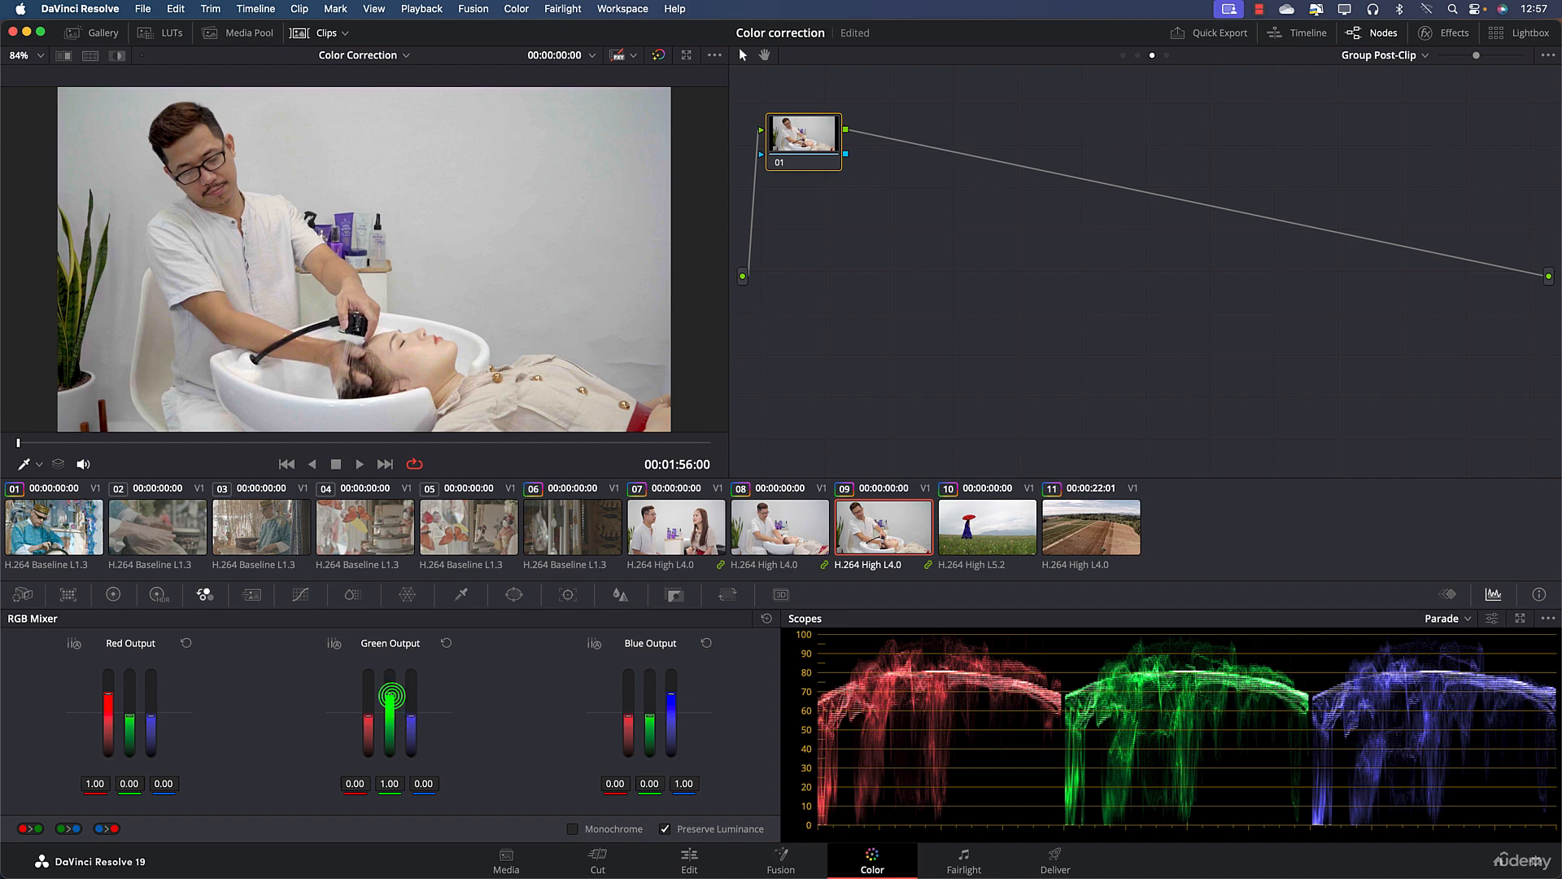
{"action": "mouse_move", "coordinate": [389, 699]}
{"action": "left_mouse_down"}
{"action": "mouse_move", "coordinate": [386, 720]}
{"action": "mouse_move", "coordinate": [369, 705]}
{"action": "left_mouse_up"}
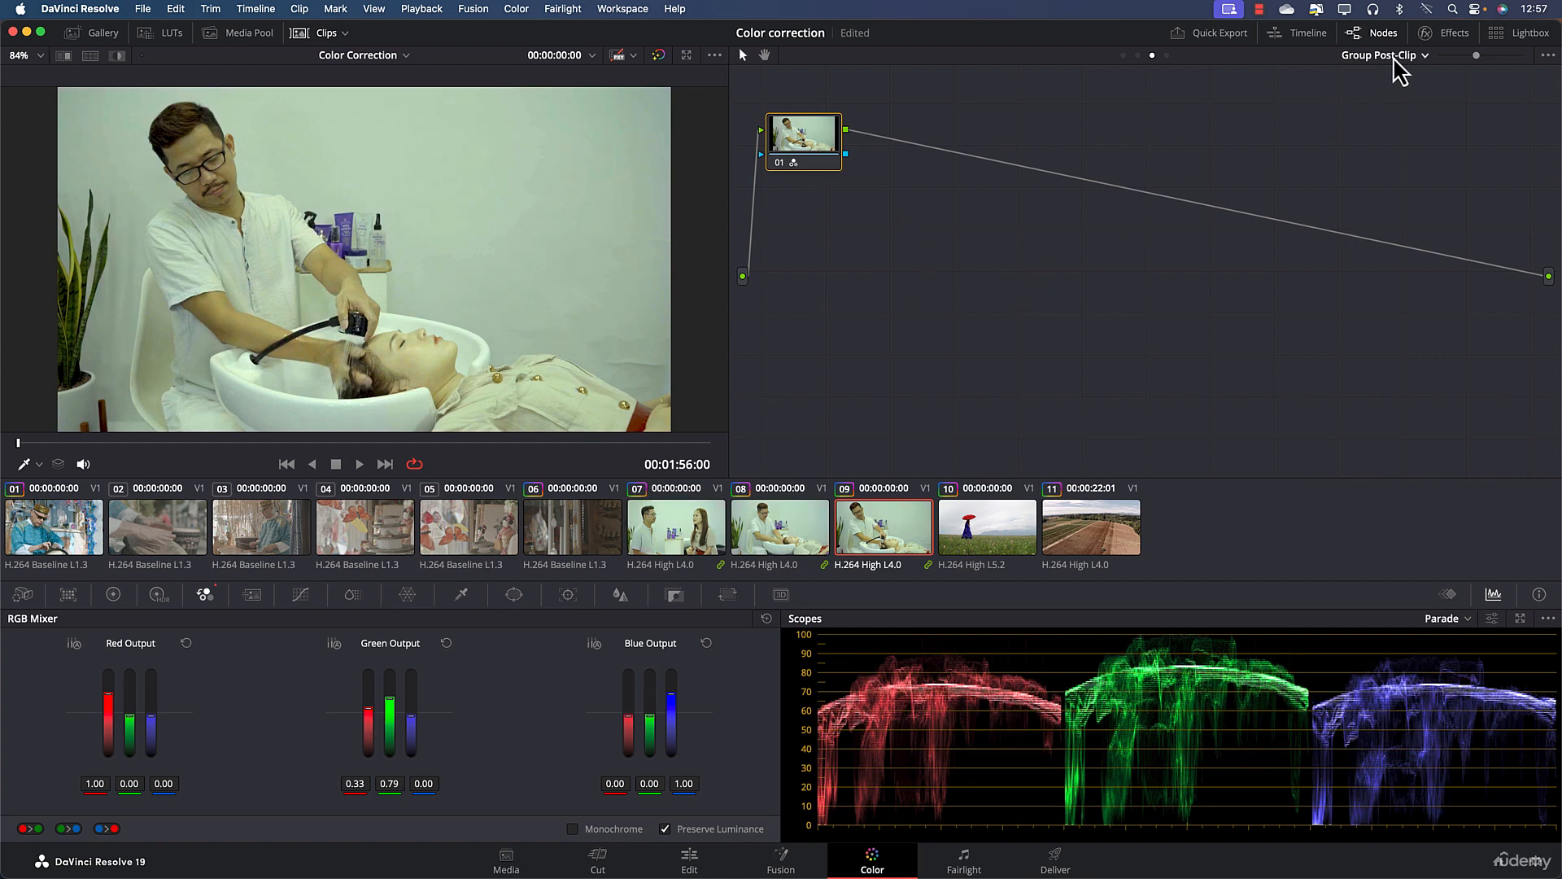
- Review the Group-Pre Clip, Clip and Group-Post Clip node order on clip 06, and view clip 07 from the Hair group
{"action": "left_click", "coordinate": [610, 527]}
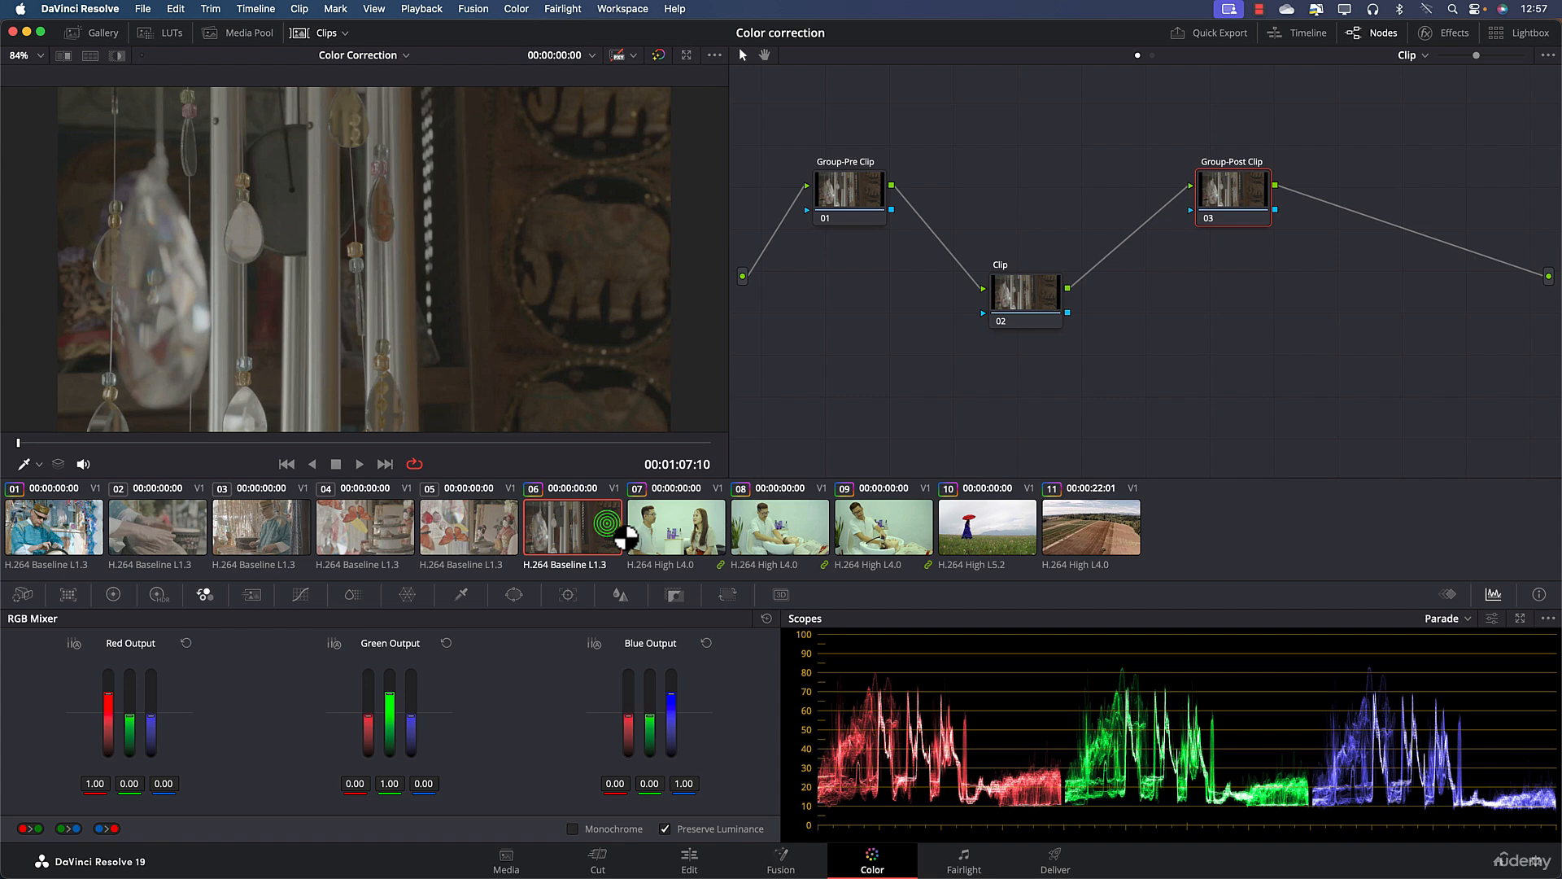
{"action": "left_click", "coordinate": [857, 202]}
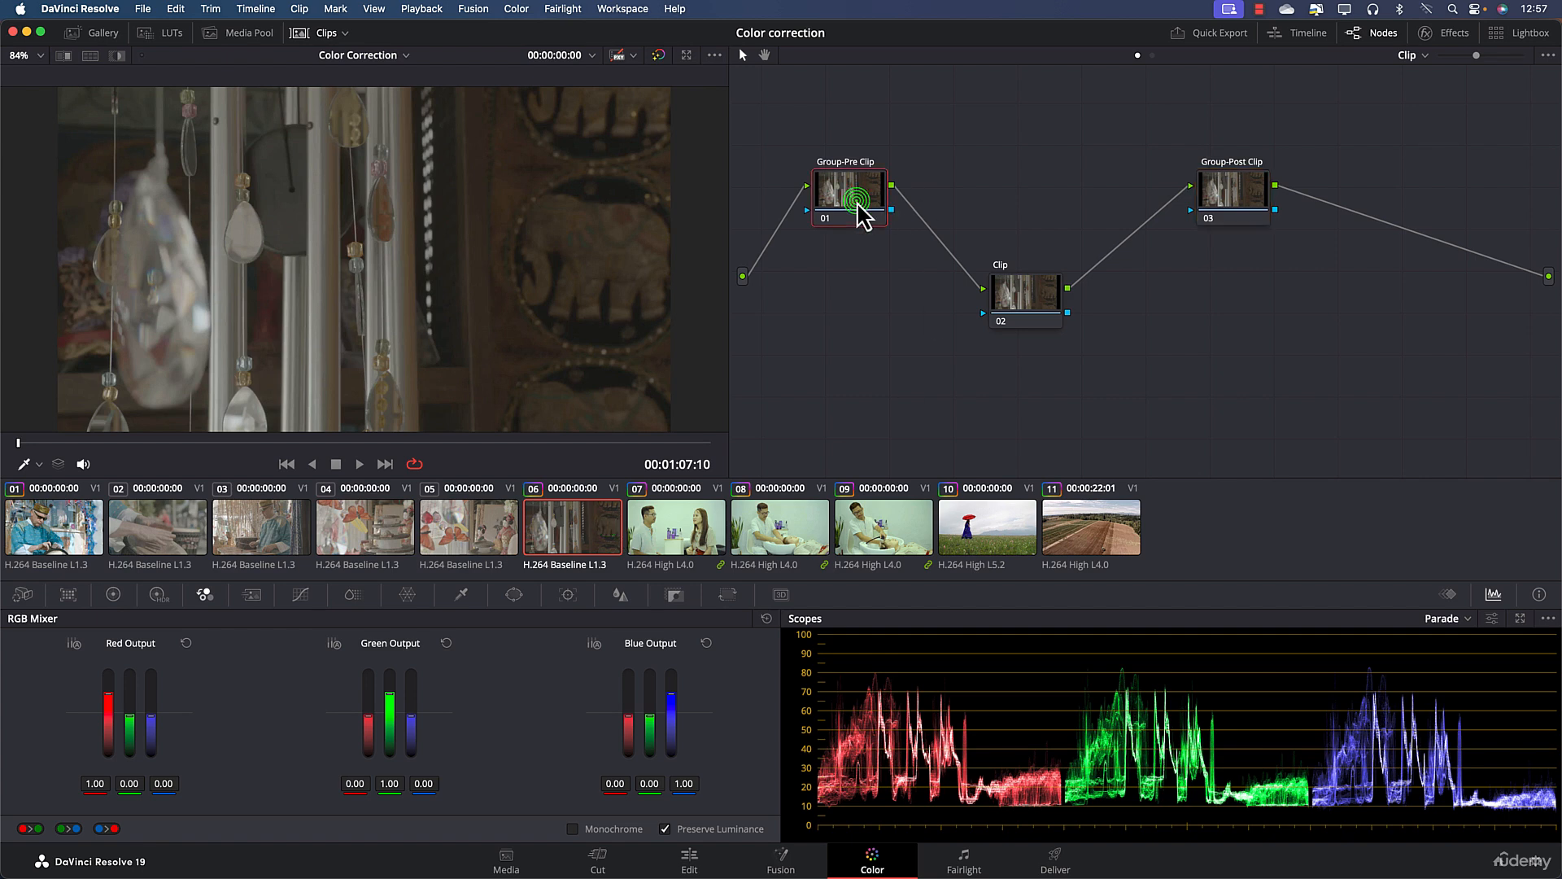
{"action": "left_click", "coordinate": [1013, 294]}
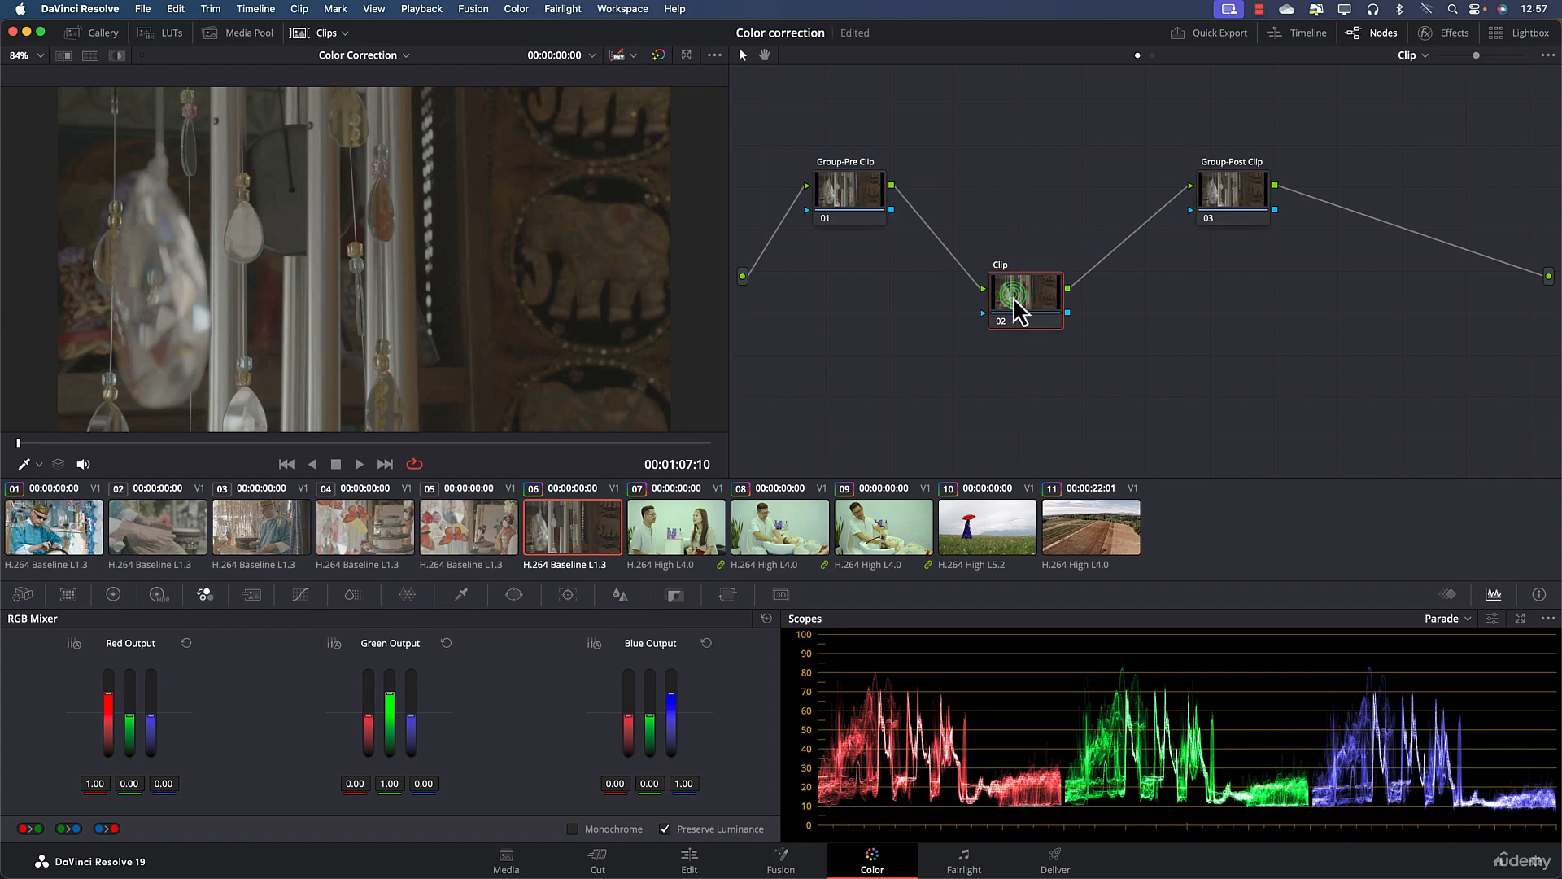
{"action": "left_click", "coordinate": [1254, 209]}
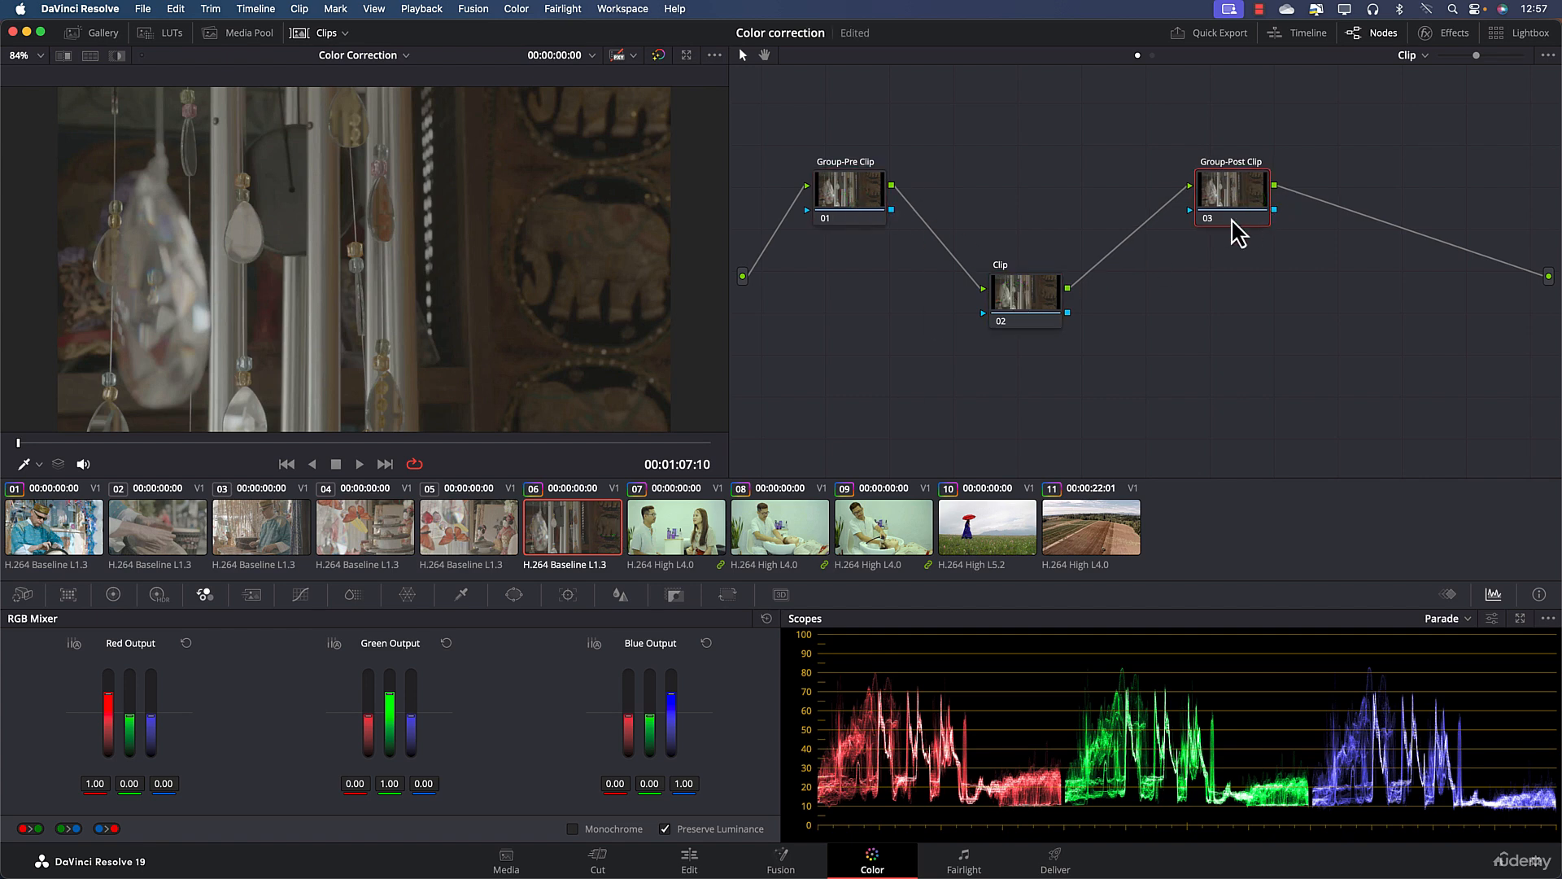
{"action": "left_click", "coordinate": [716, 531]}
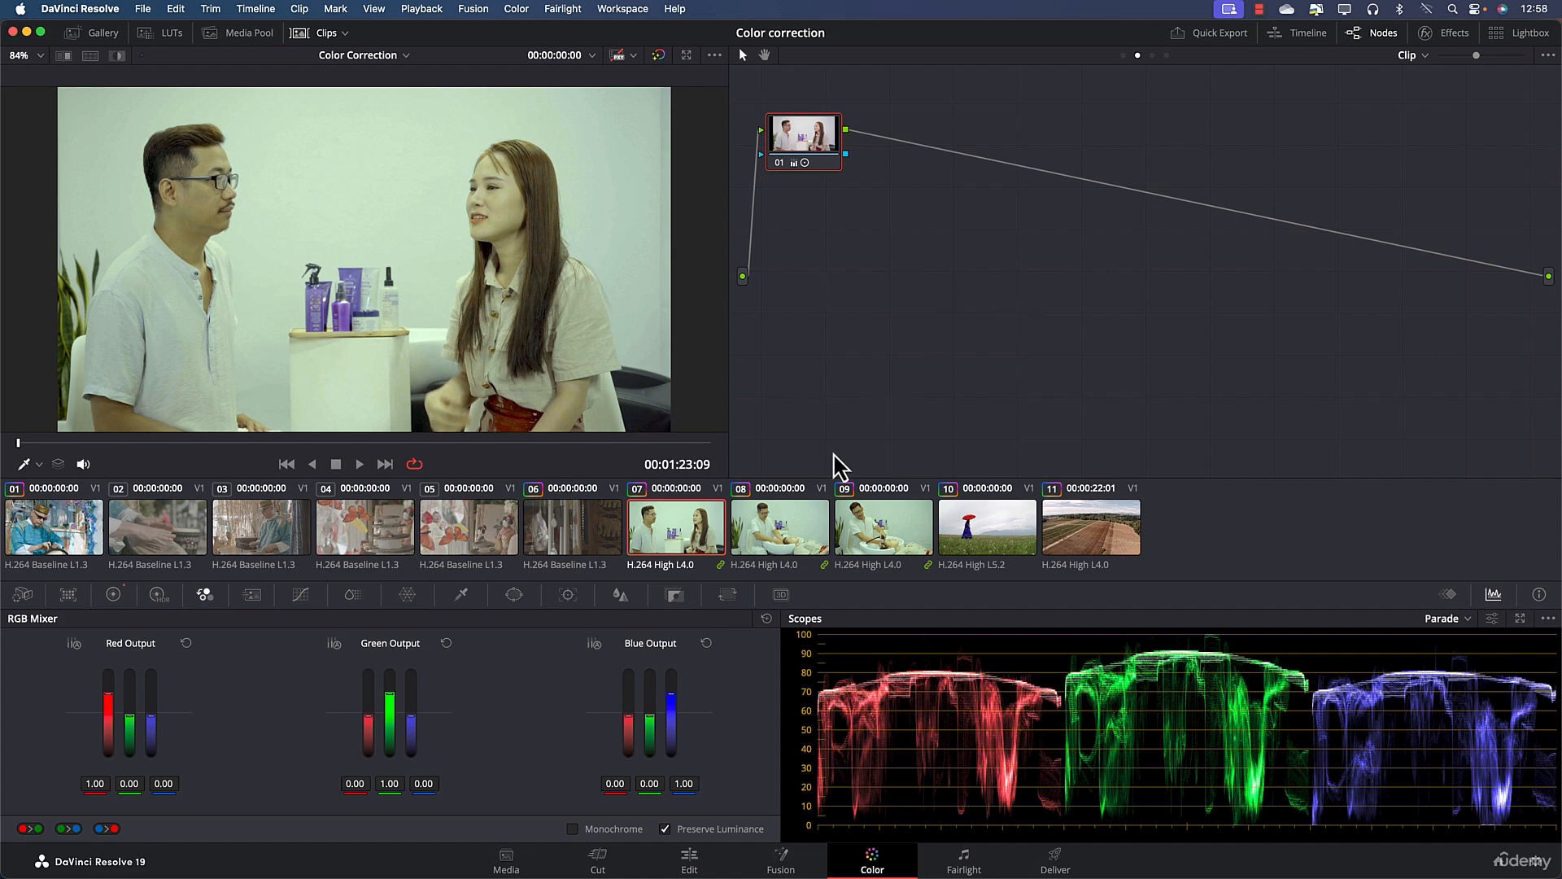
- Switch to the Group Pre-Clip level and examine the LUT options available for node 01 of clip 07
{"action": "left_click", "coordinate": [1413, 55]}
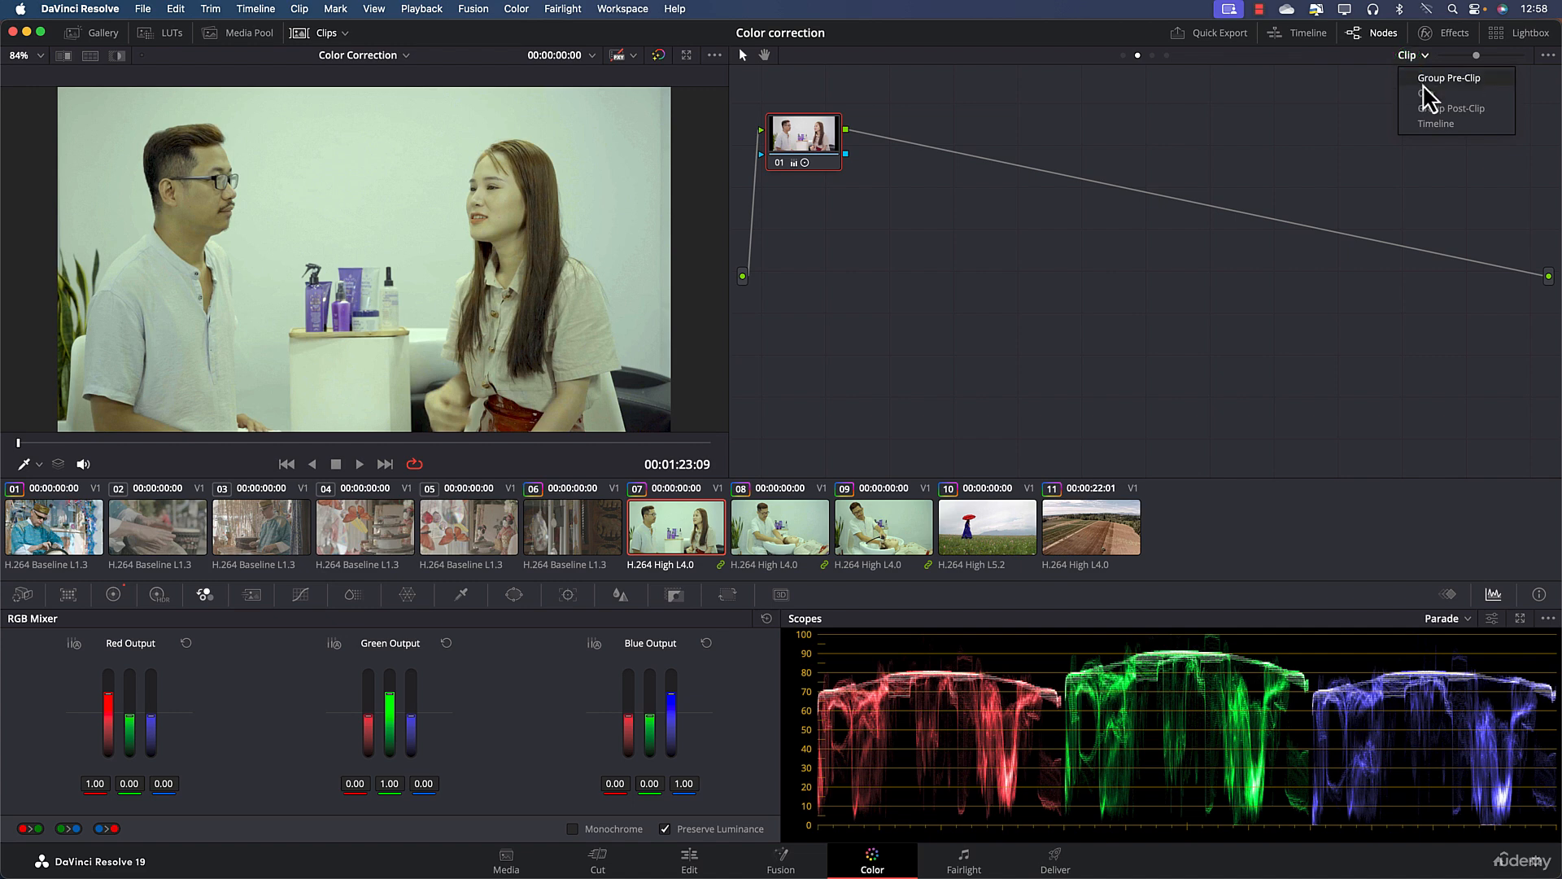
{"action": "left_click", "coordinate": [1424, 78]}
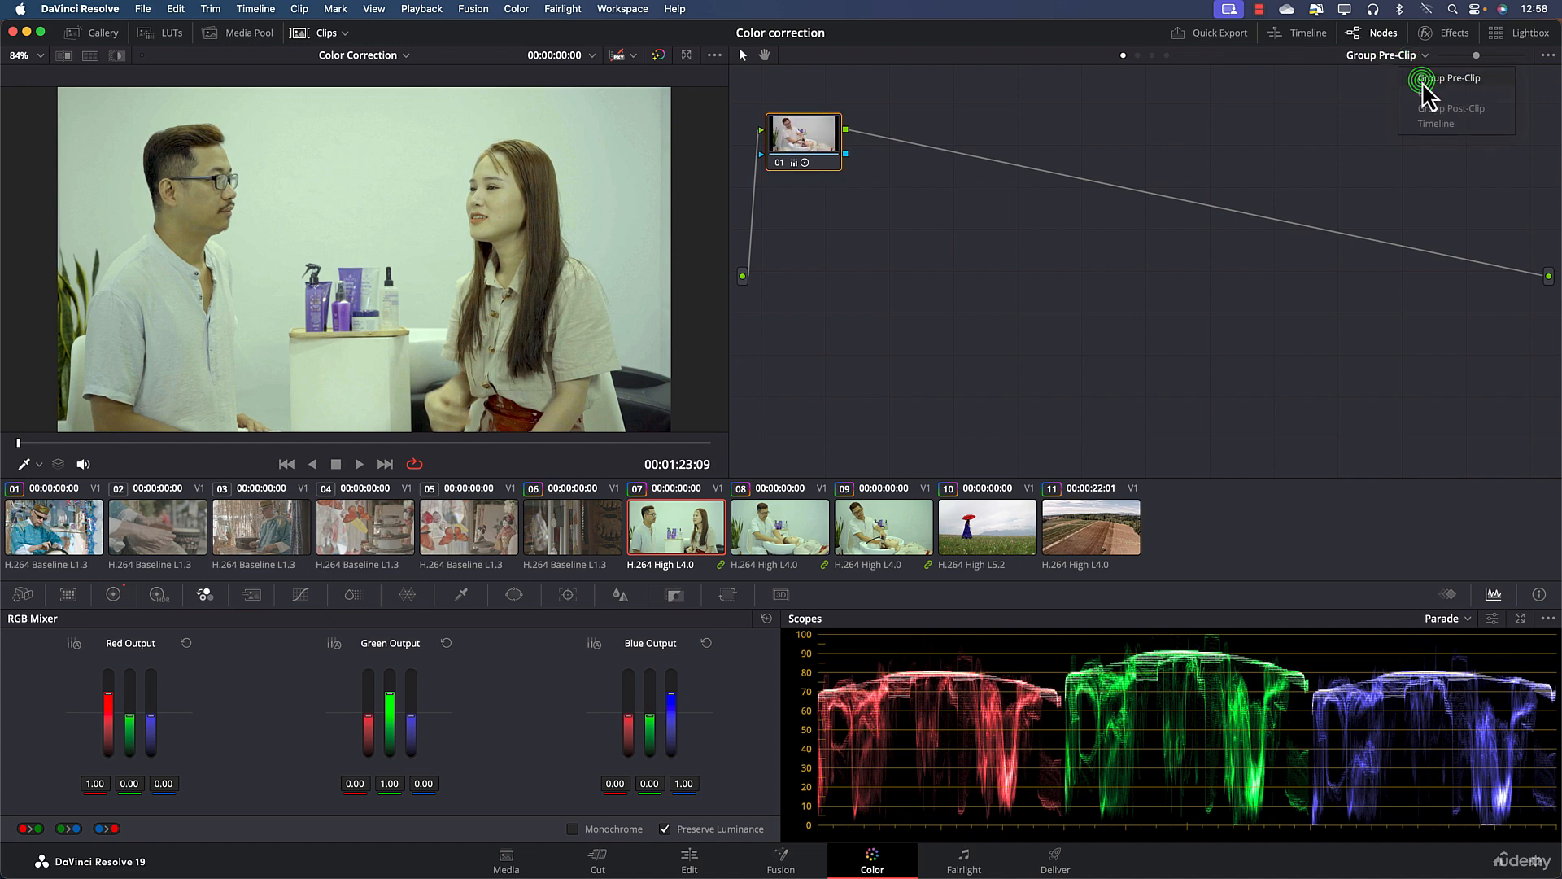
{"action": "right_click", "coordinate": [814, 149]}
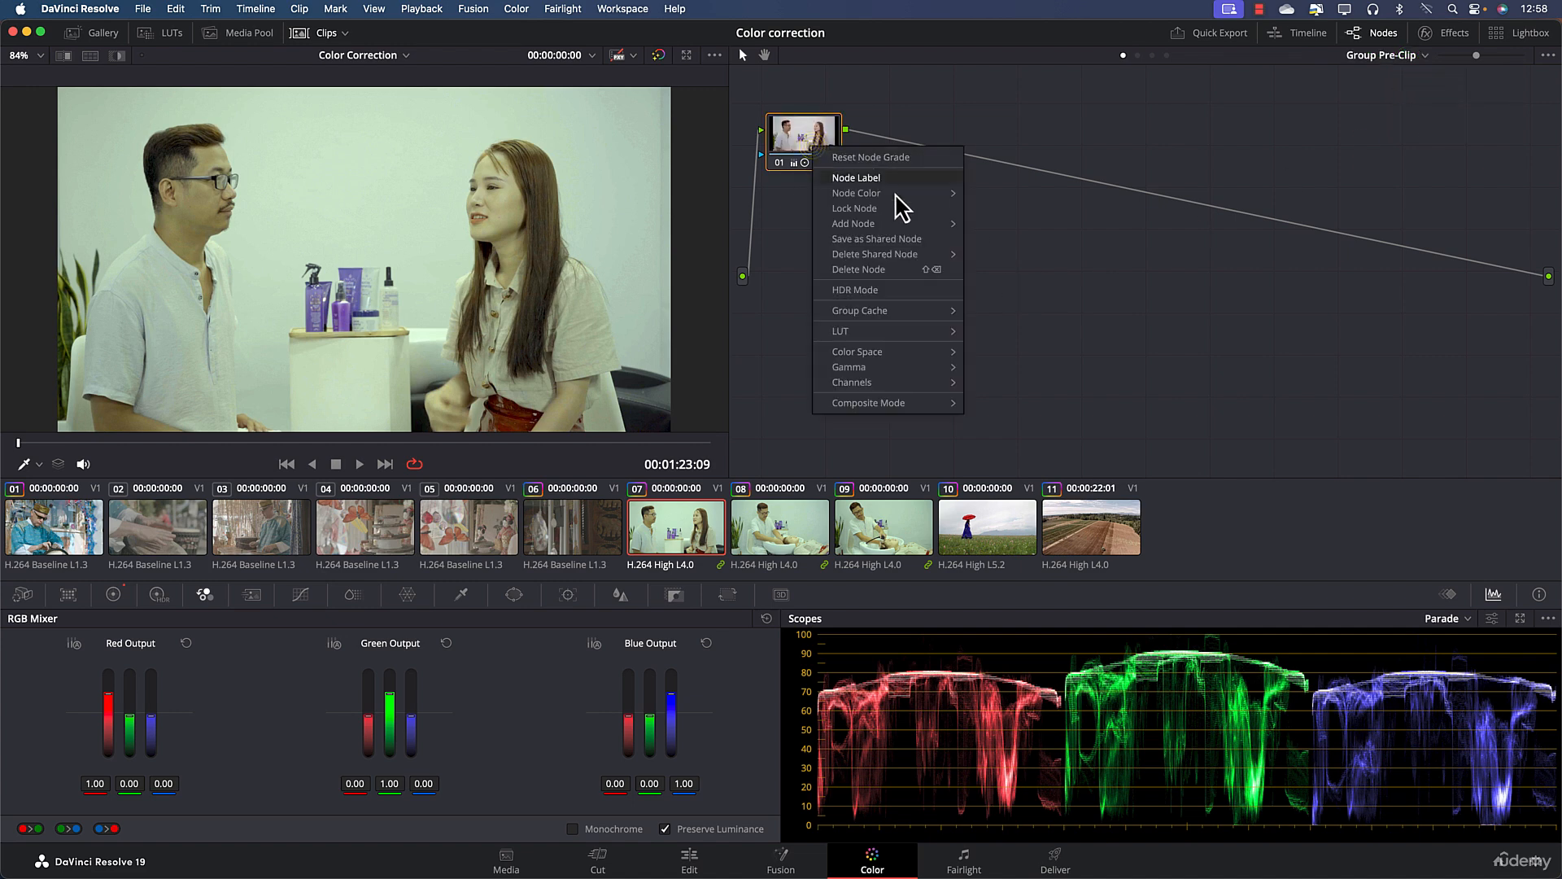
{"action": "mouse_move", "coordinate": [900, 332]}
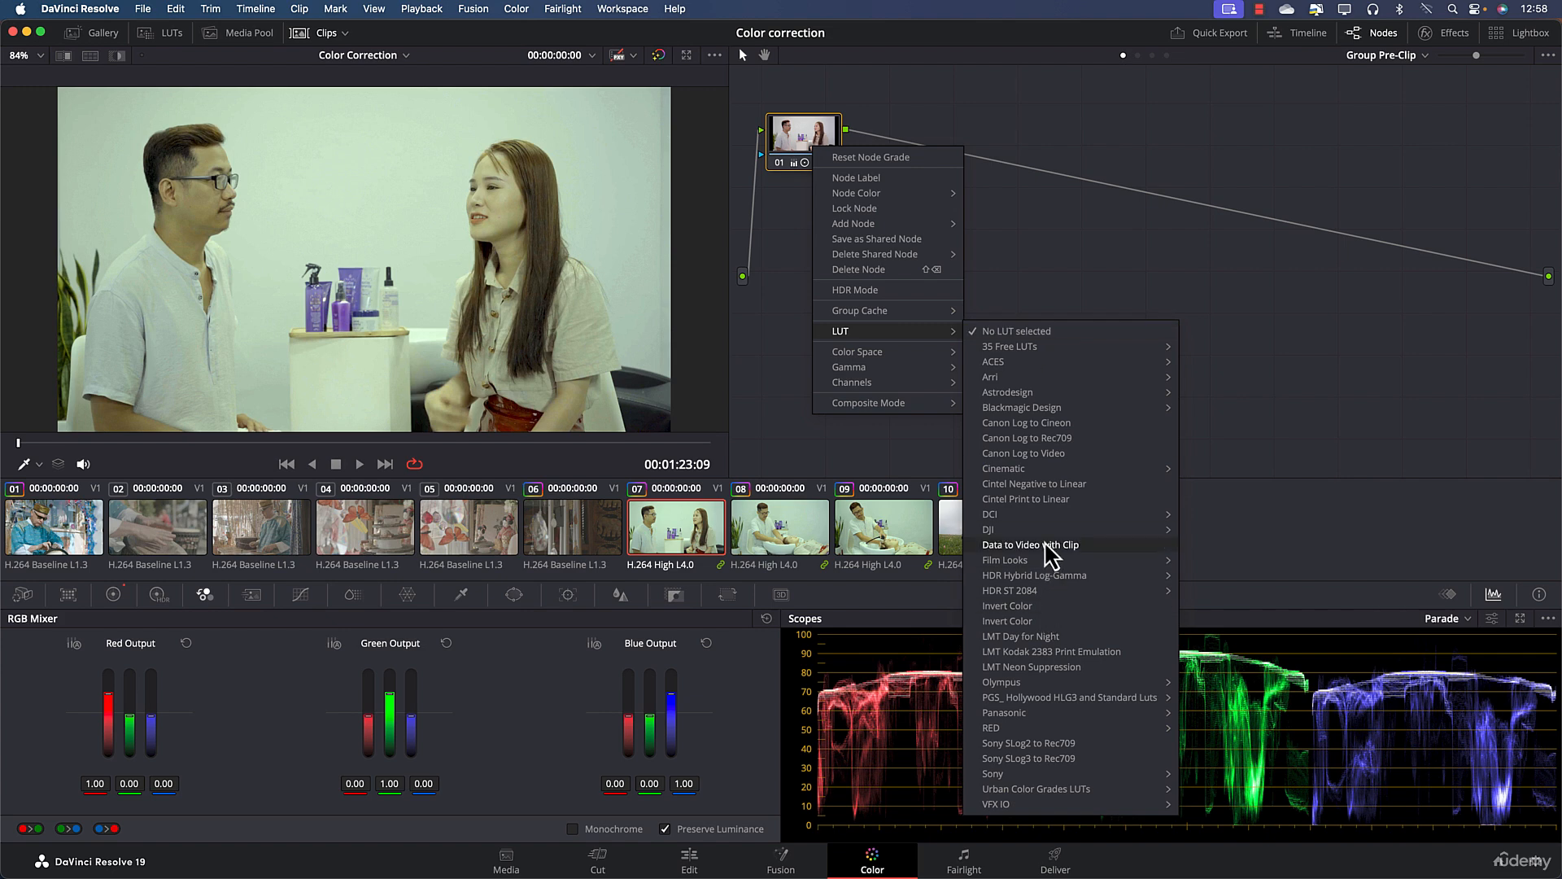
{"action": "mouse_move", "coordinate": [1036, 577]}
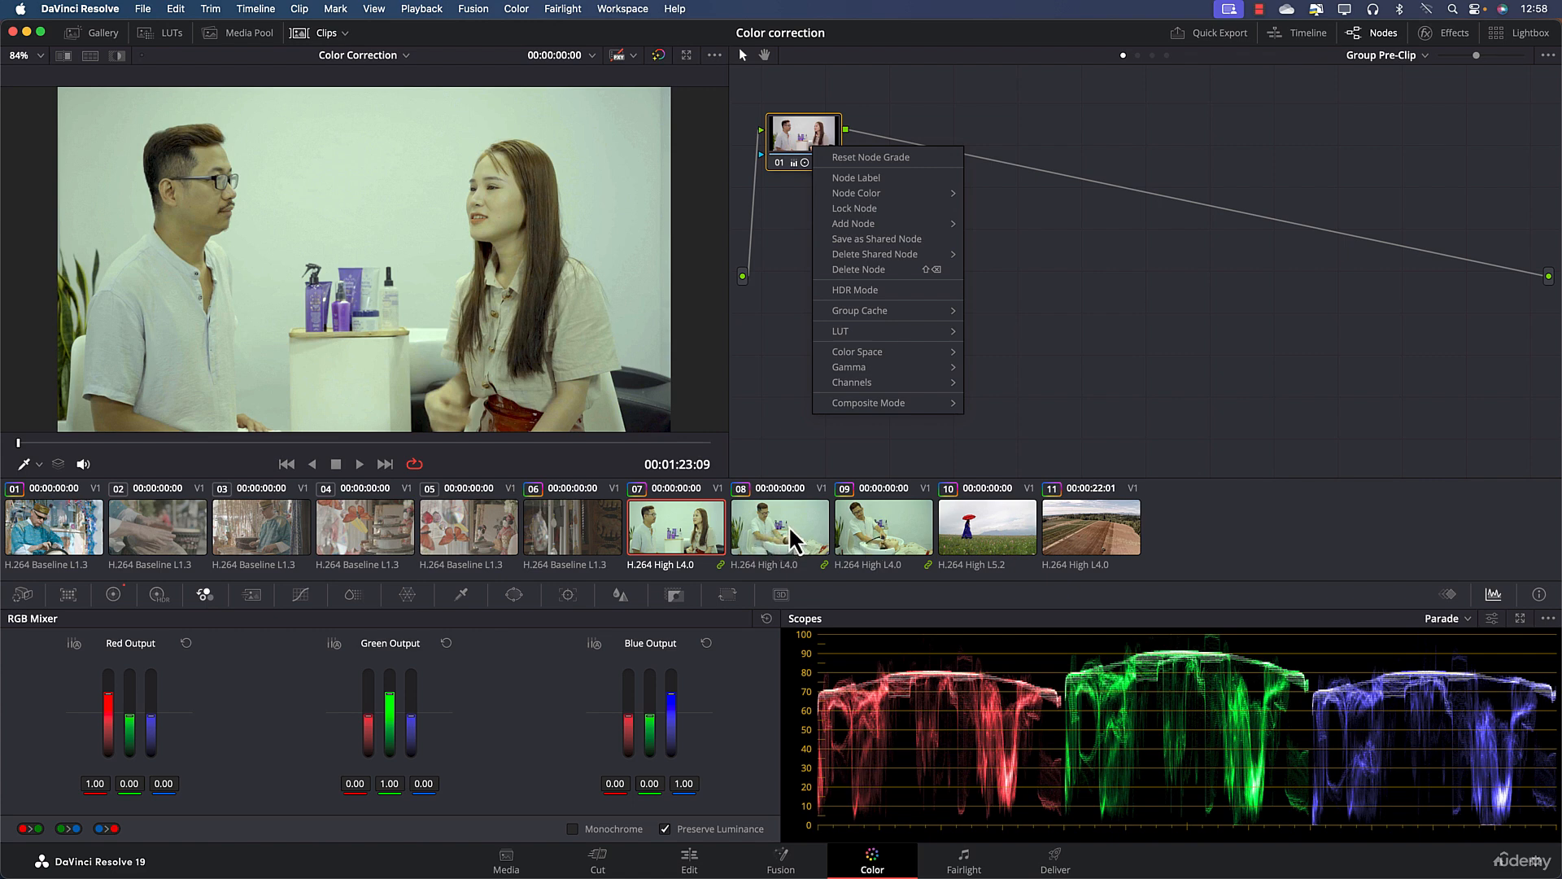
{"action": "left_click", "coordinate": [1018, 425]}
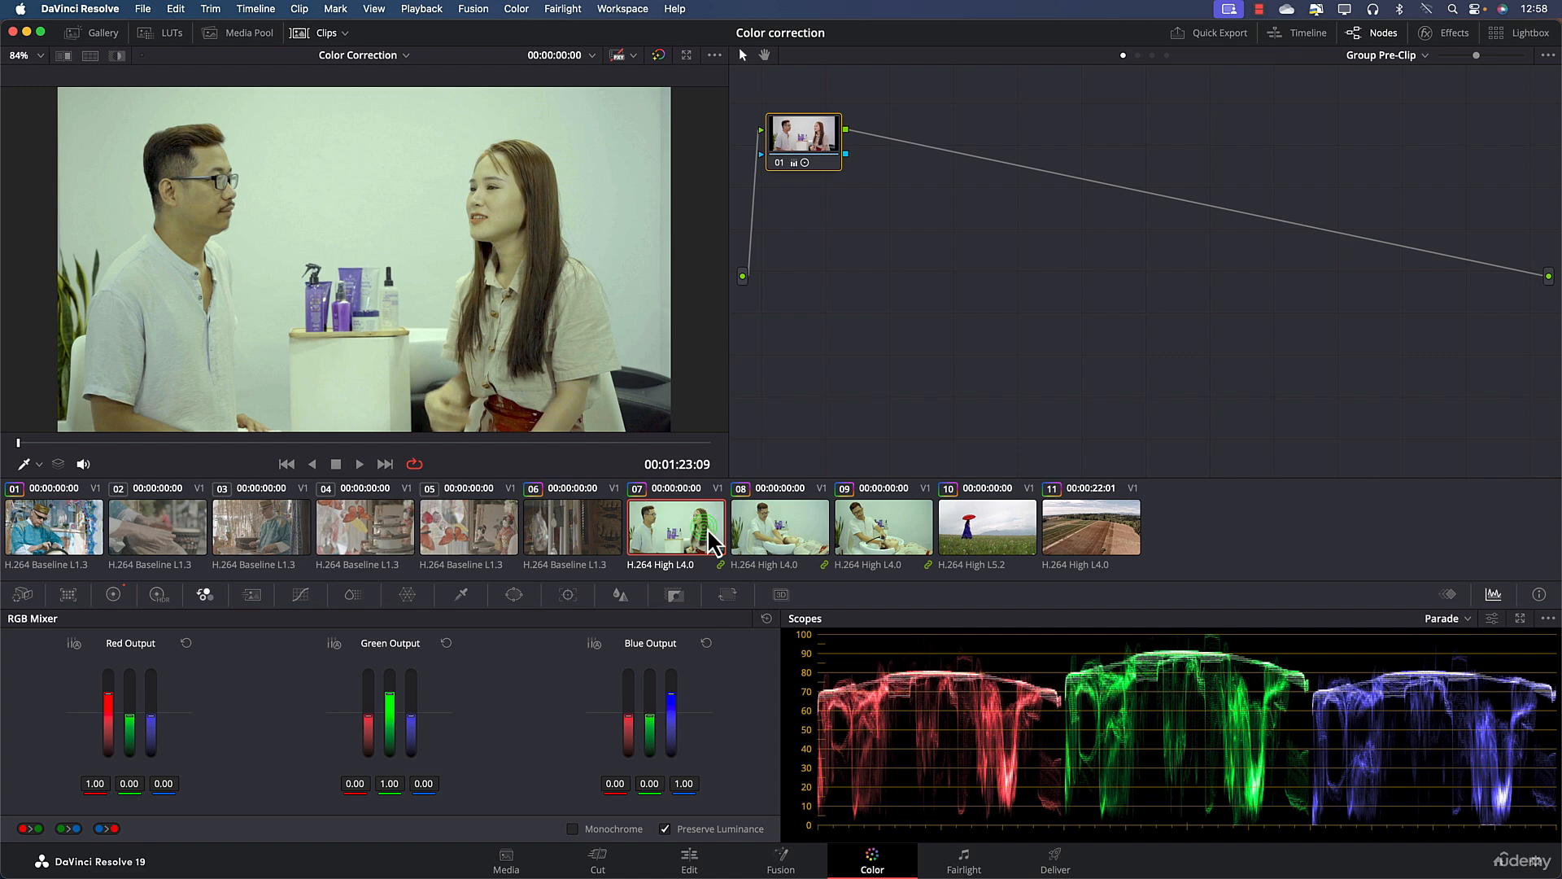
- Review clip 07's node graph at the Clip level and at the Group Post-Clip level
{"action": "left_click", "coordinate": [1394, 57]}
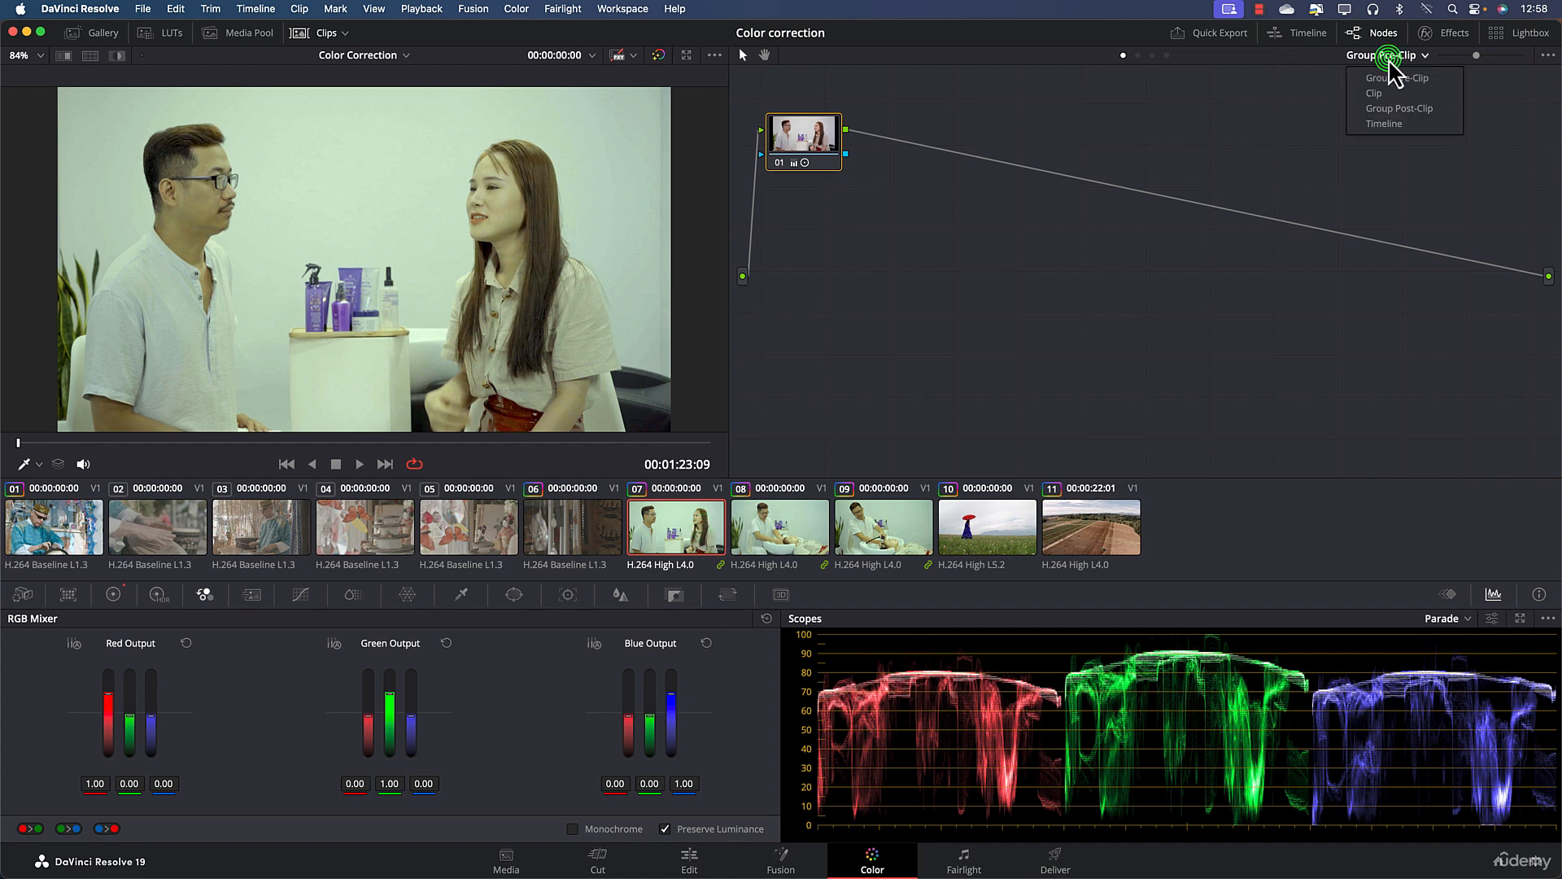
{"action": "left_click", "coordinate": [1376, 94]}
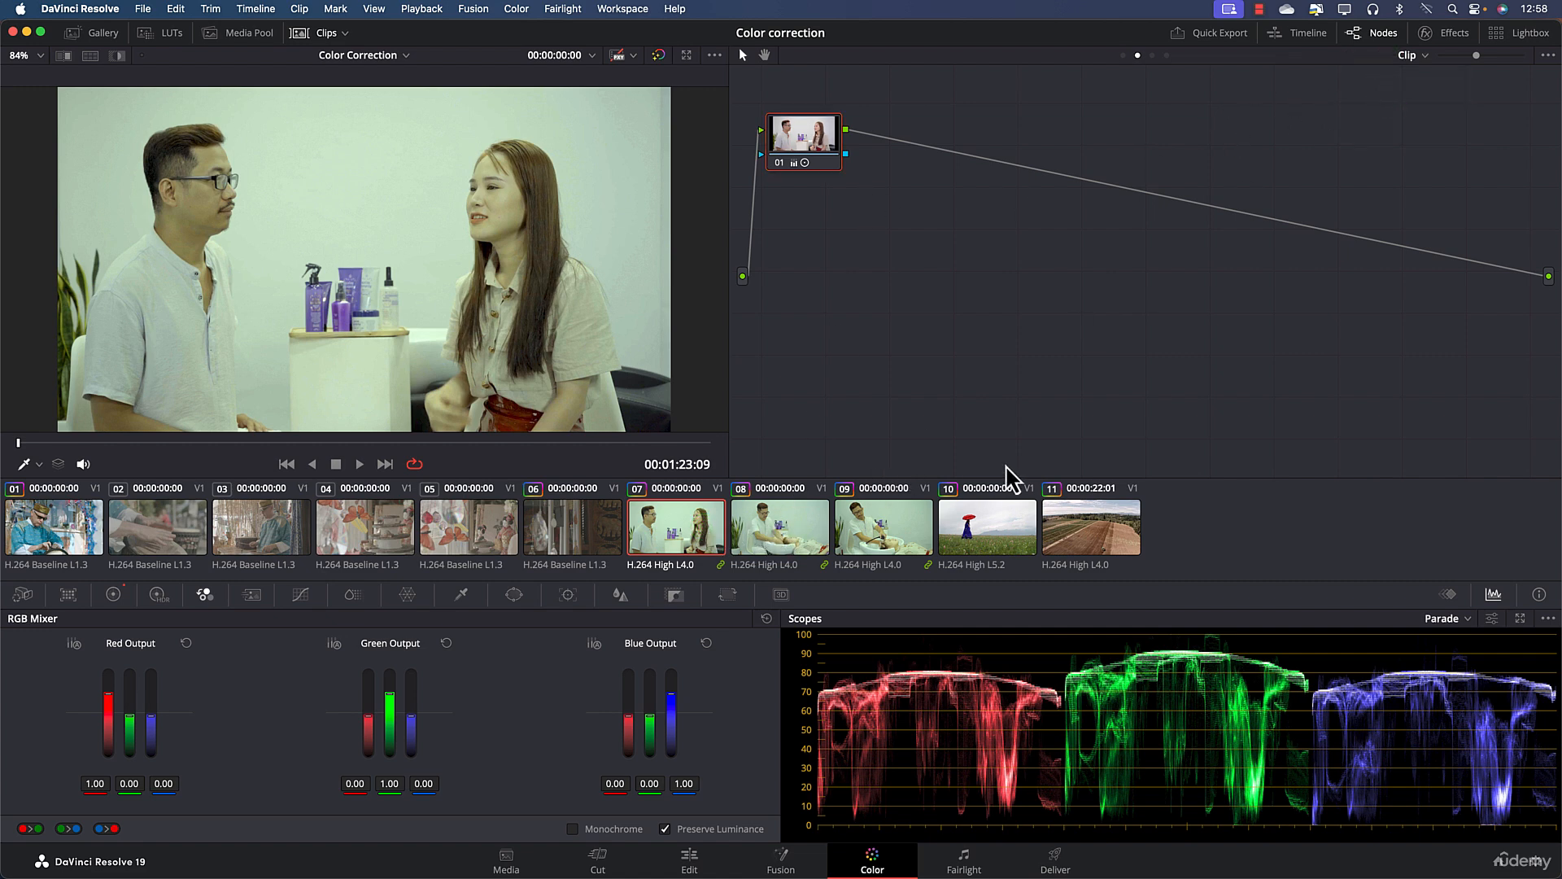
{"action": "left_click", "coordinate": [1415, 55]}
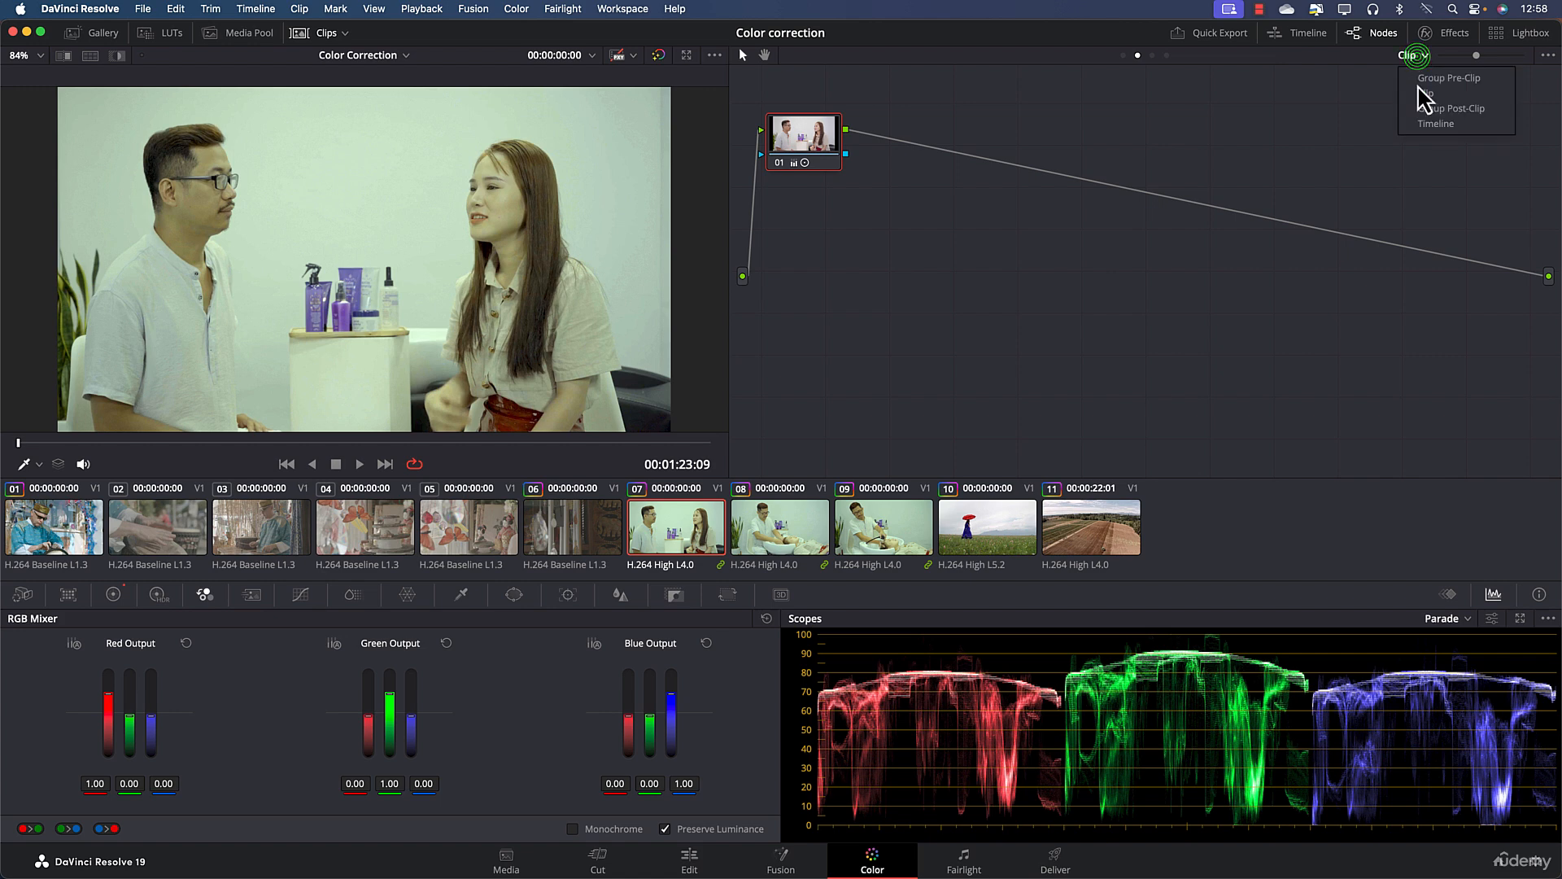
{"action": "left_click", "coordinate": [1423, 110]}
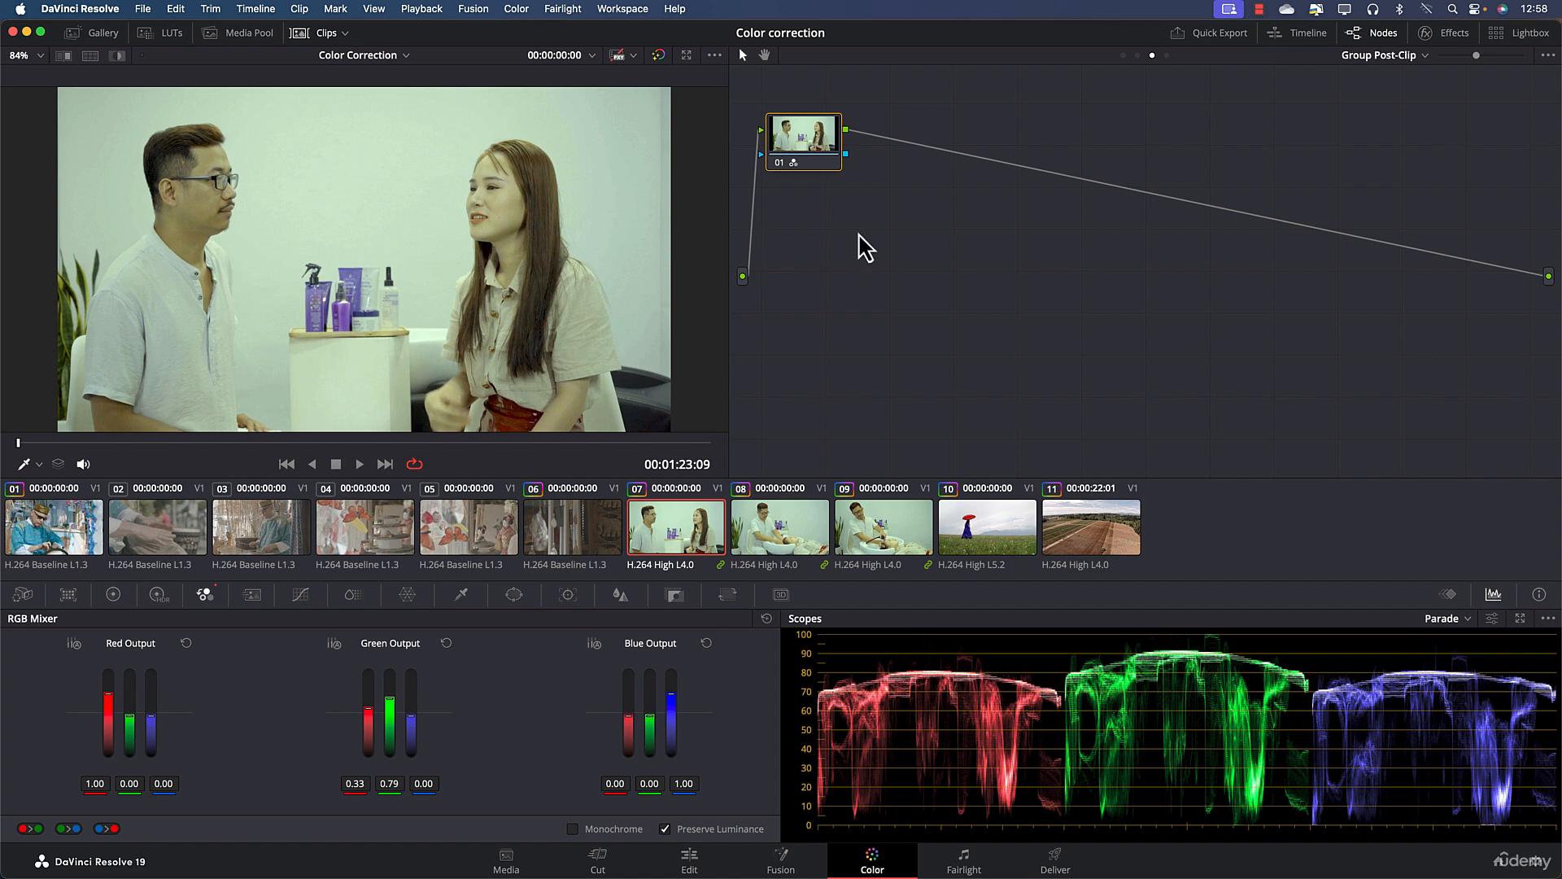
- Select clips 07 to 09 and delete their Hair group
{"action": "left_click", "coordinate": [765, 533], "text": "super"}
{"action": "left_click", "coordinate": [888, 554], "text": "super"}
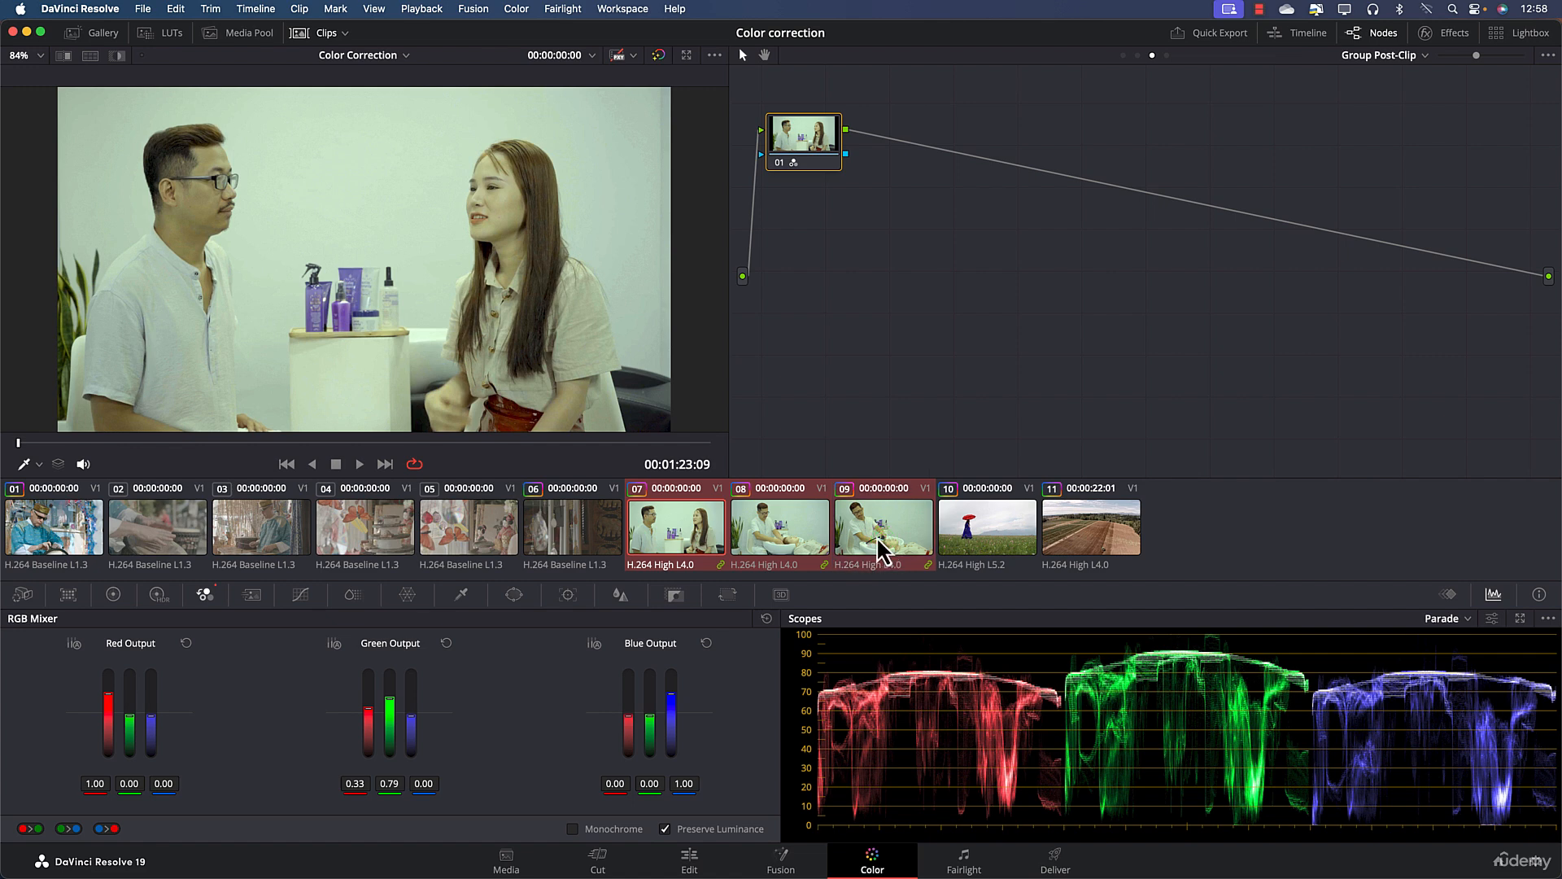
{"action": "right_click", "coordinate": [881, 550]}
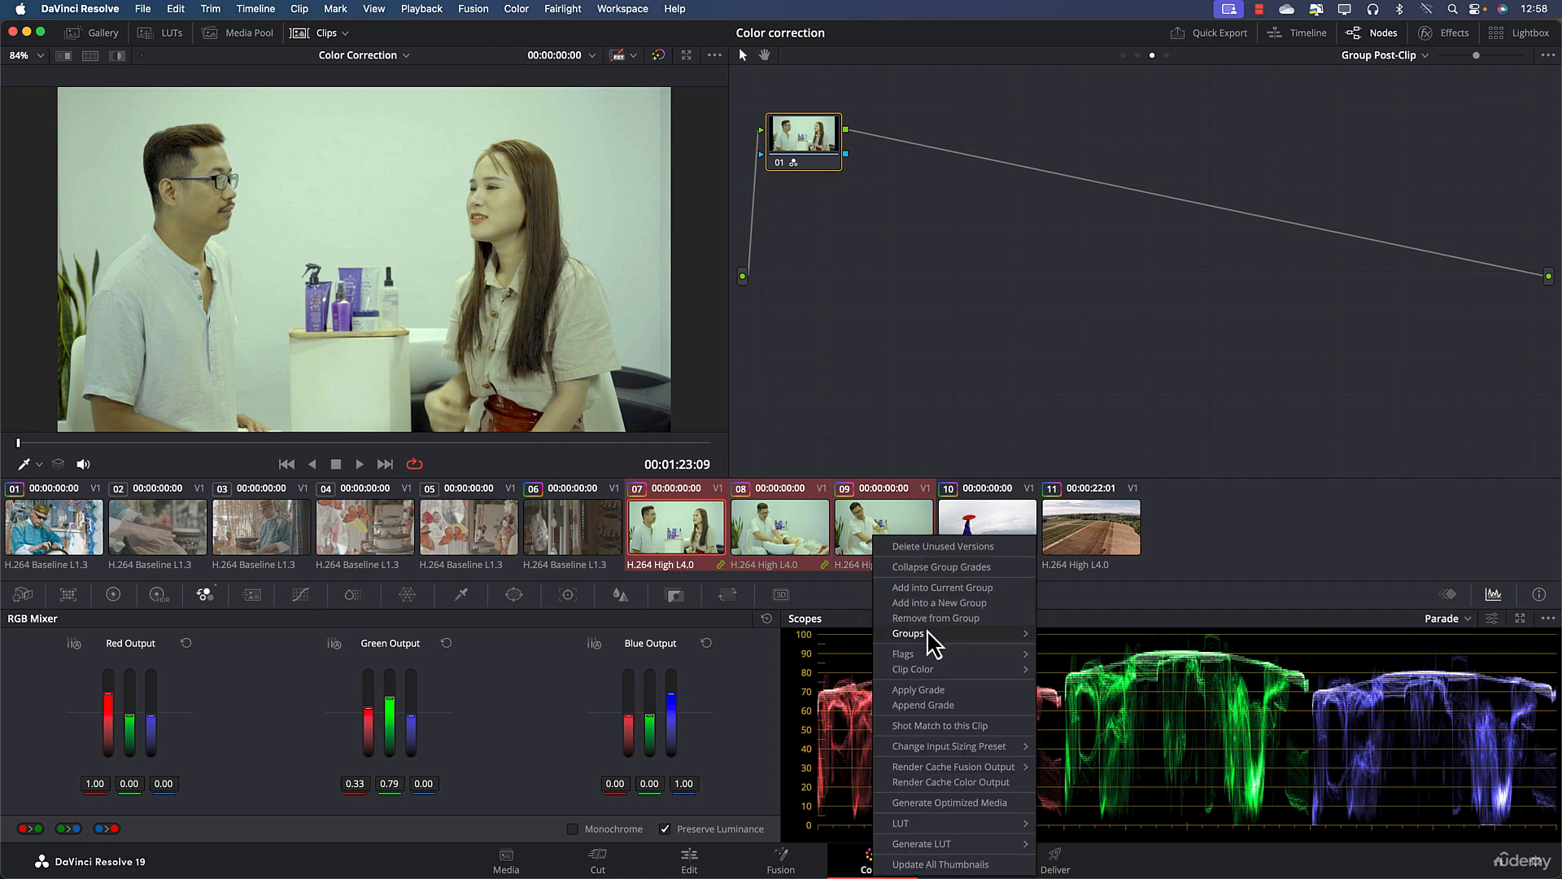
{"action": "mouse_move", "coordinate": [1007, 643]}
{"action": "mouse_move", "coordinate": [1068, 651]}
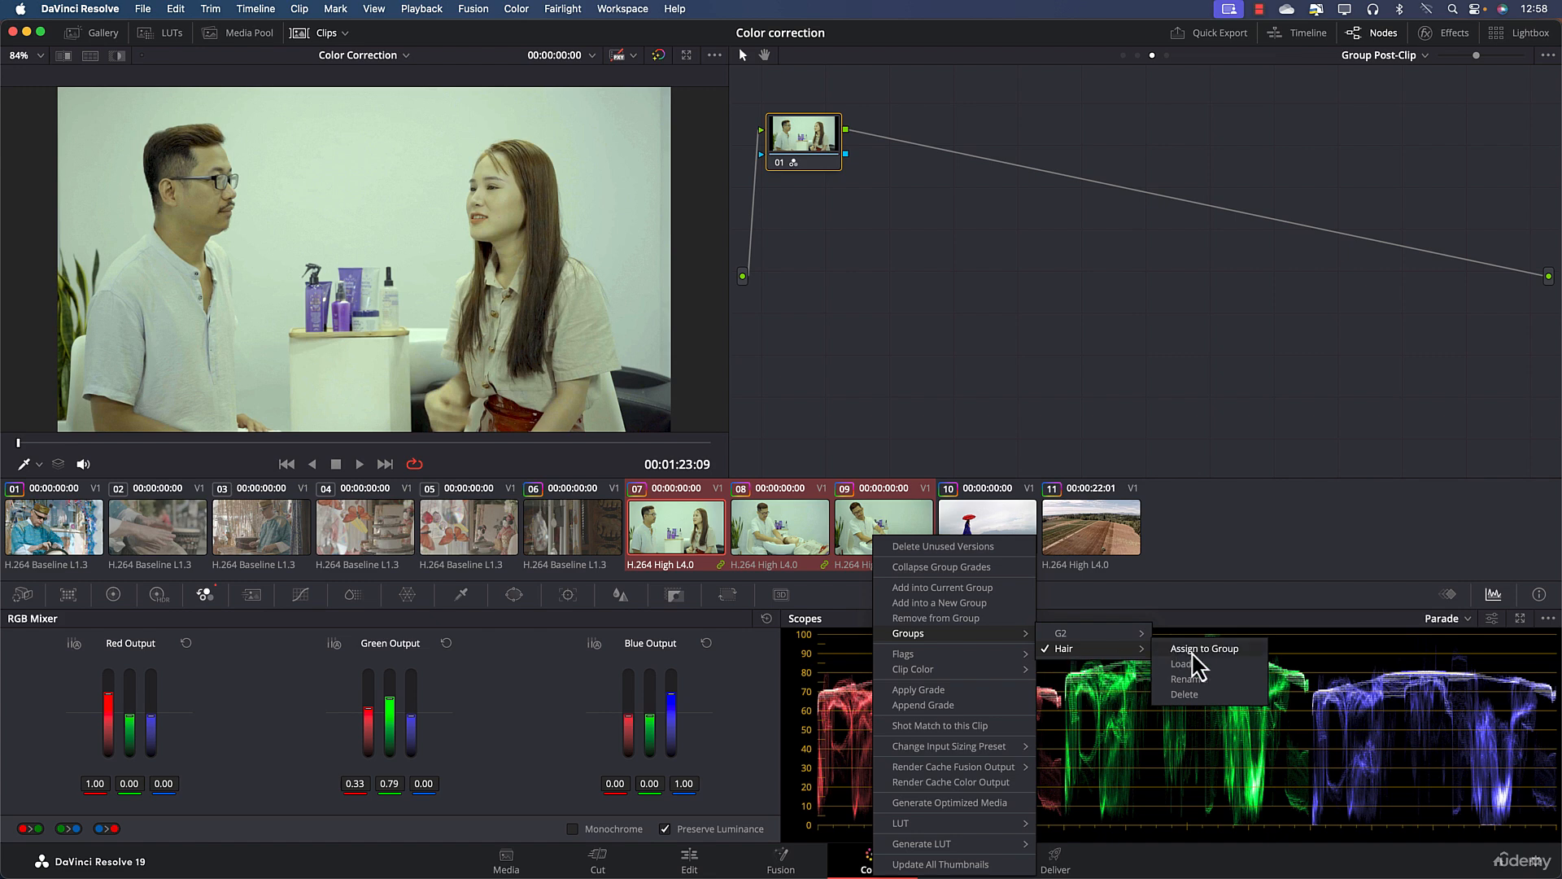
{"action": "left_click", "coordinate": [1200, 694]}
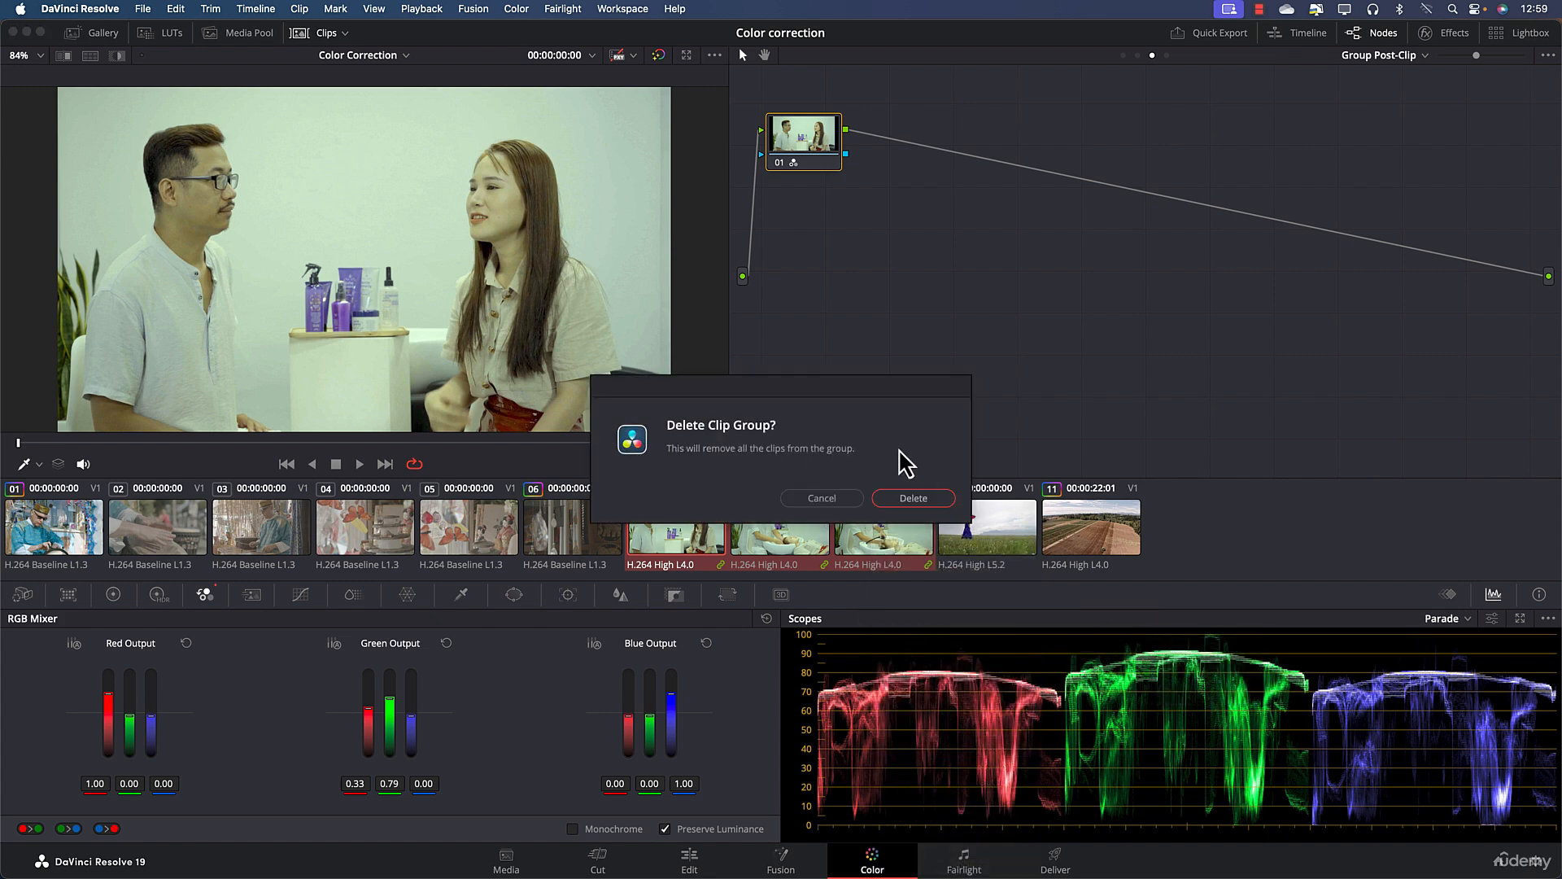
{"action": "left_click", "coordinate": [912, 500]}
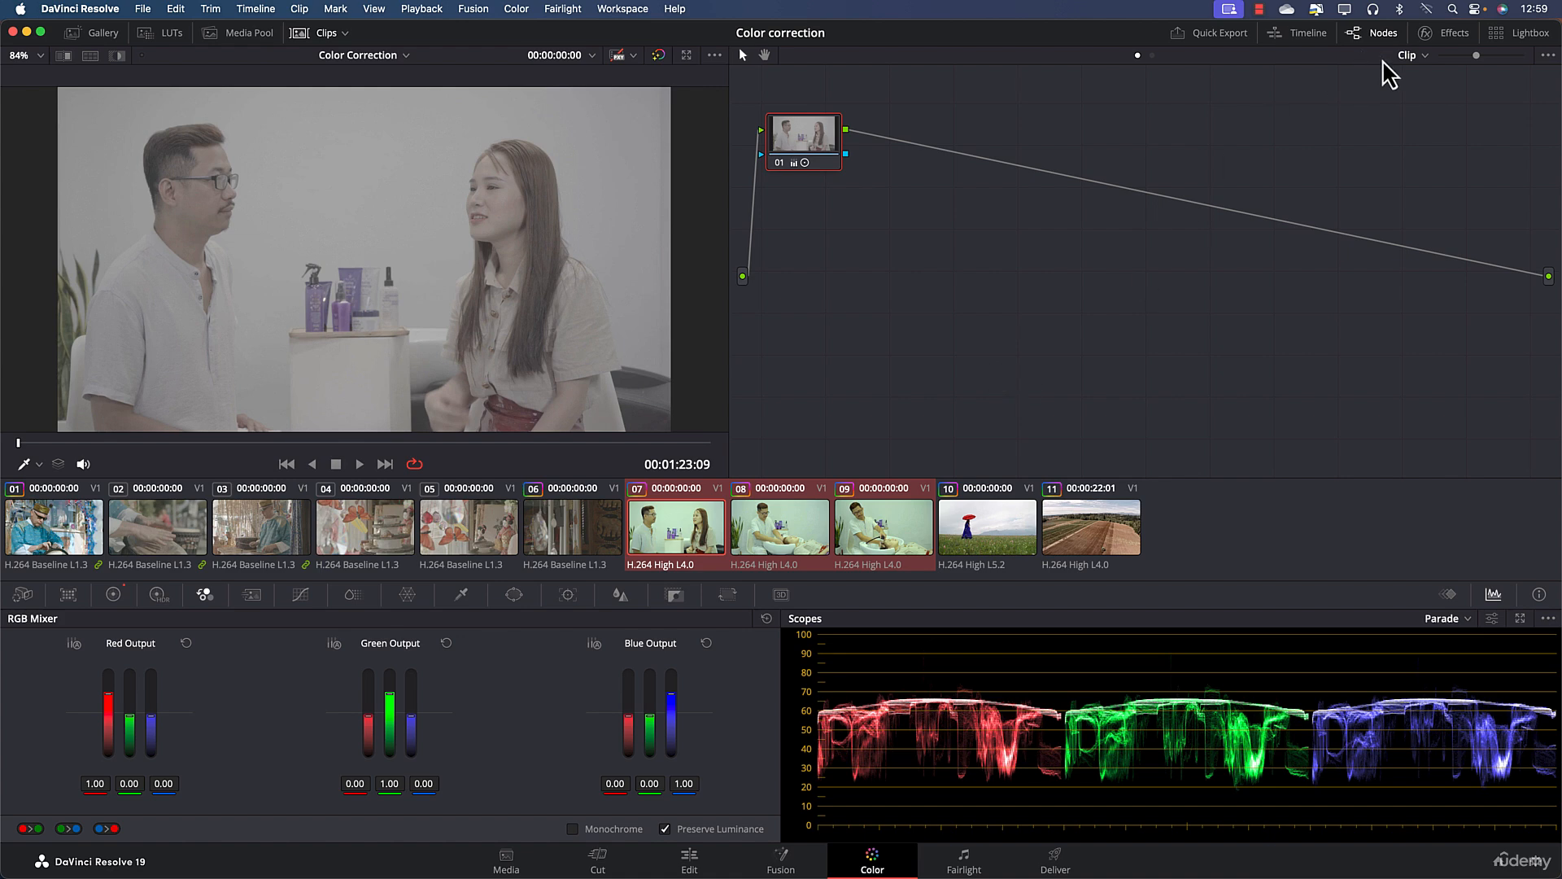
- Check which node levels are available for clip 07, and view the ungrouped clips 07 and 08
{"action": "left_click", "coordinate": [1407, 55]}
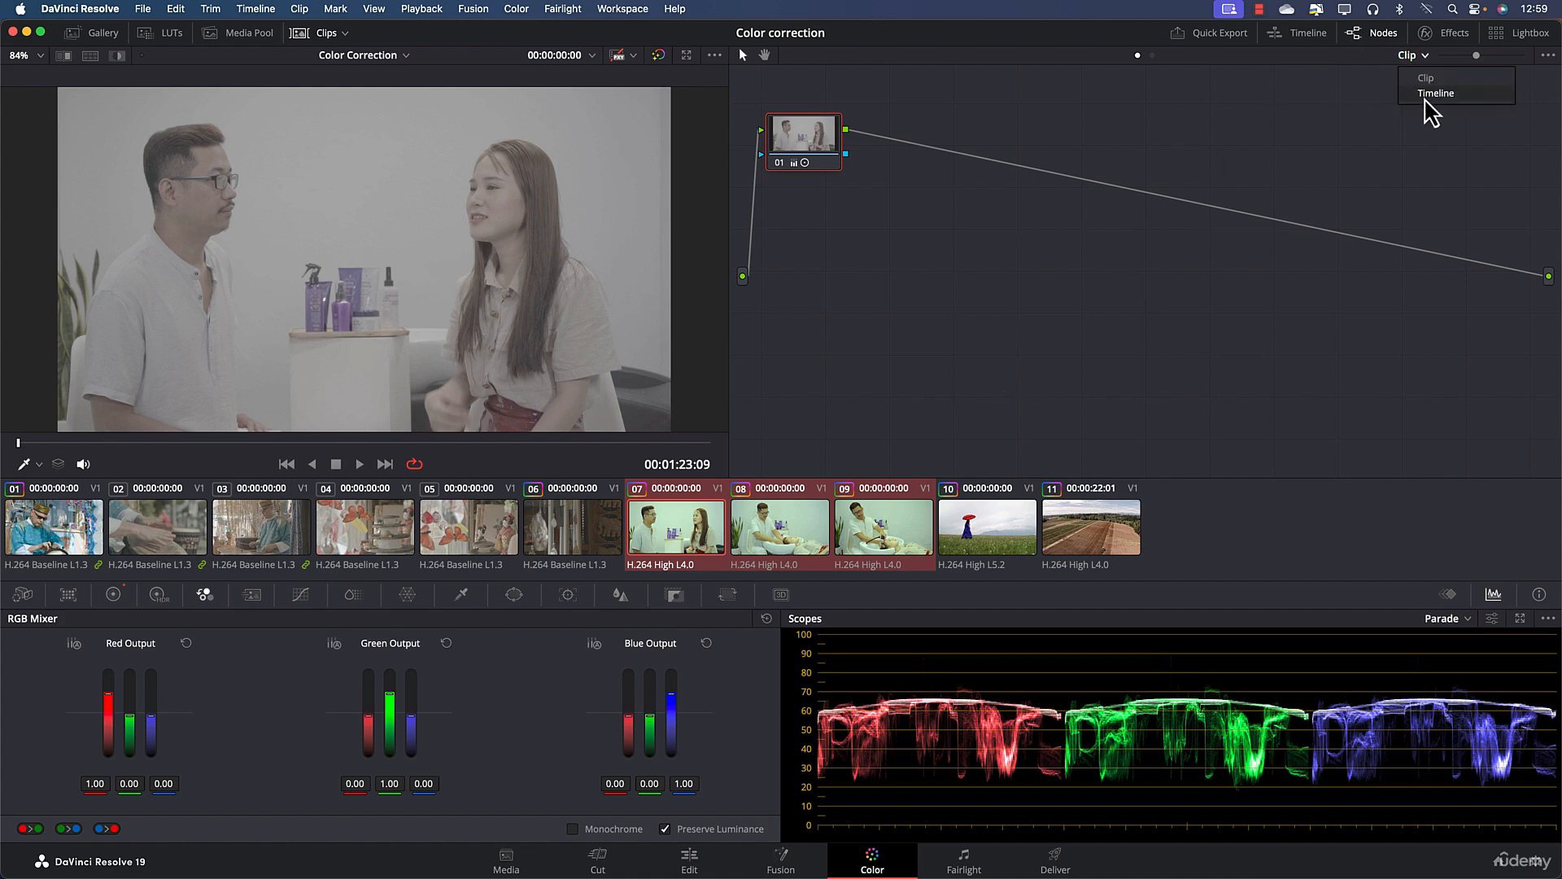
{"action": "left_click", "coordinate": [665, 515]}
{"action": "left_click", "coordinate": [808, 389]}
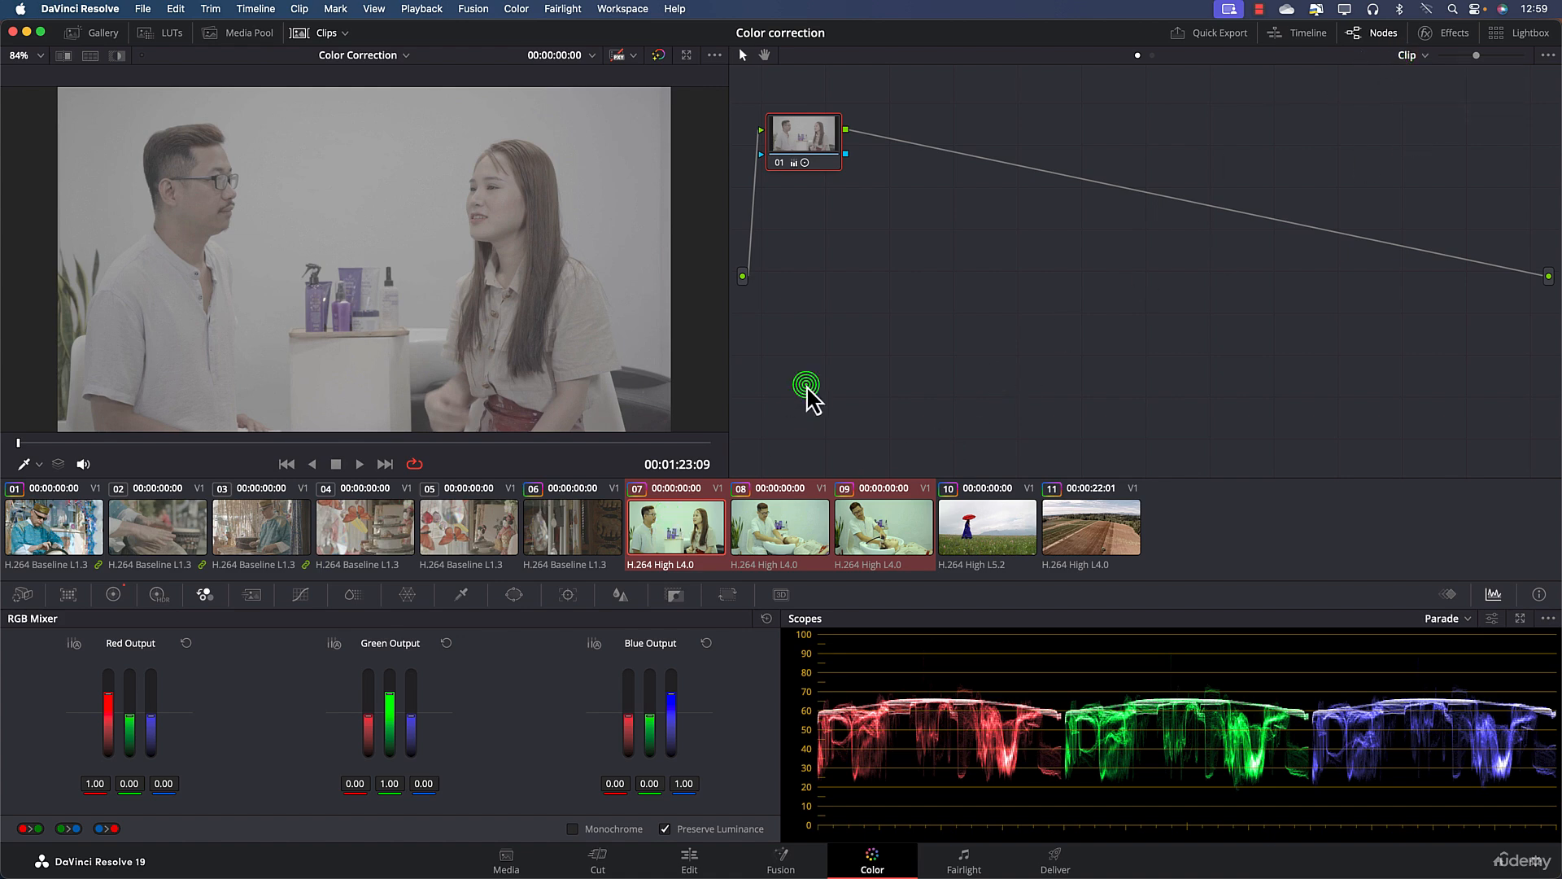
{"action": "left_click", "coordinate": [789, 526]}
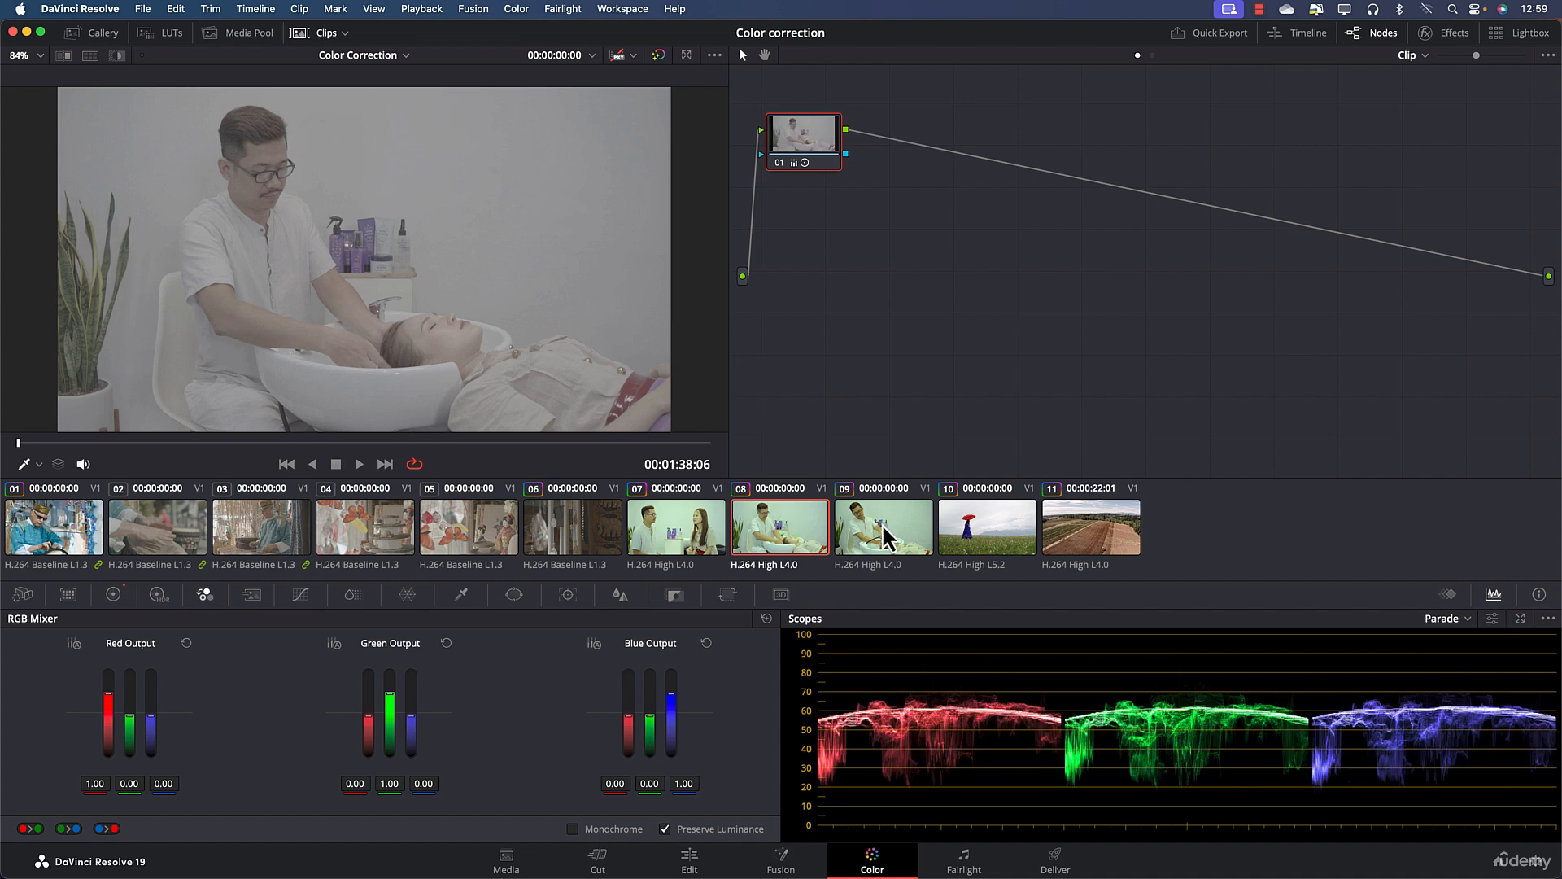
{"action": "left_click", "coordinate": [780, 527]}
{"action": "left_click", "coordinate": [696, 530]}
{"action": "left_click", "coordinate": [802, 523]}
- View clip 09 and update all the clip thumbnails in the timeline
{"action": "left_click", "coordinate": [883, 533]}
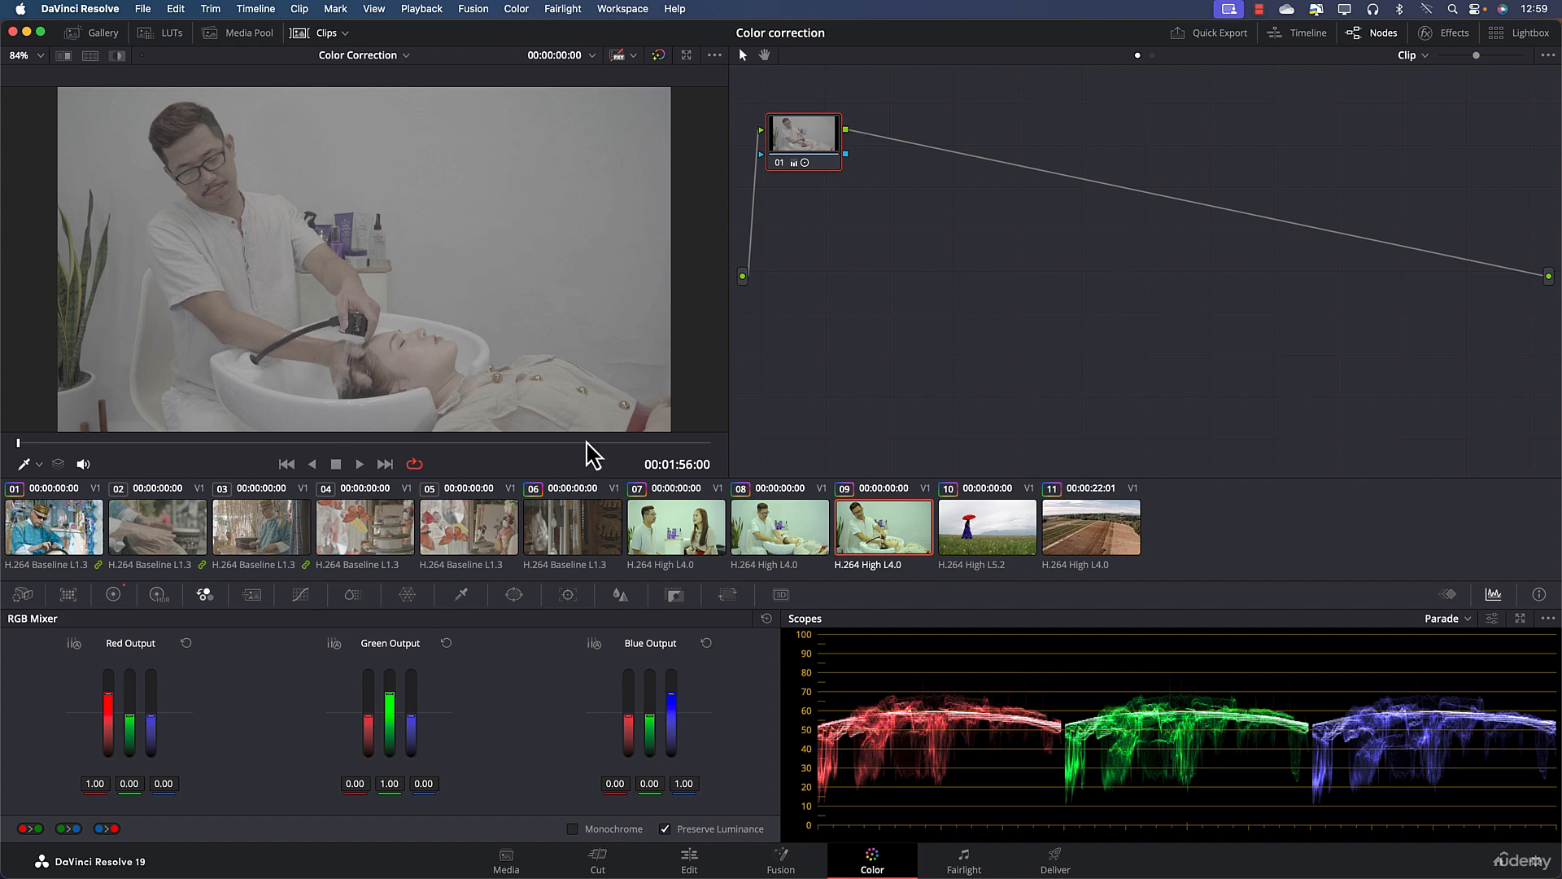
{"action": "right_click", "coordinate": [861, 539]}
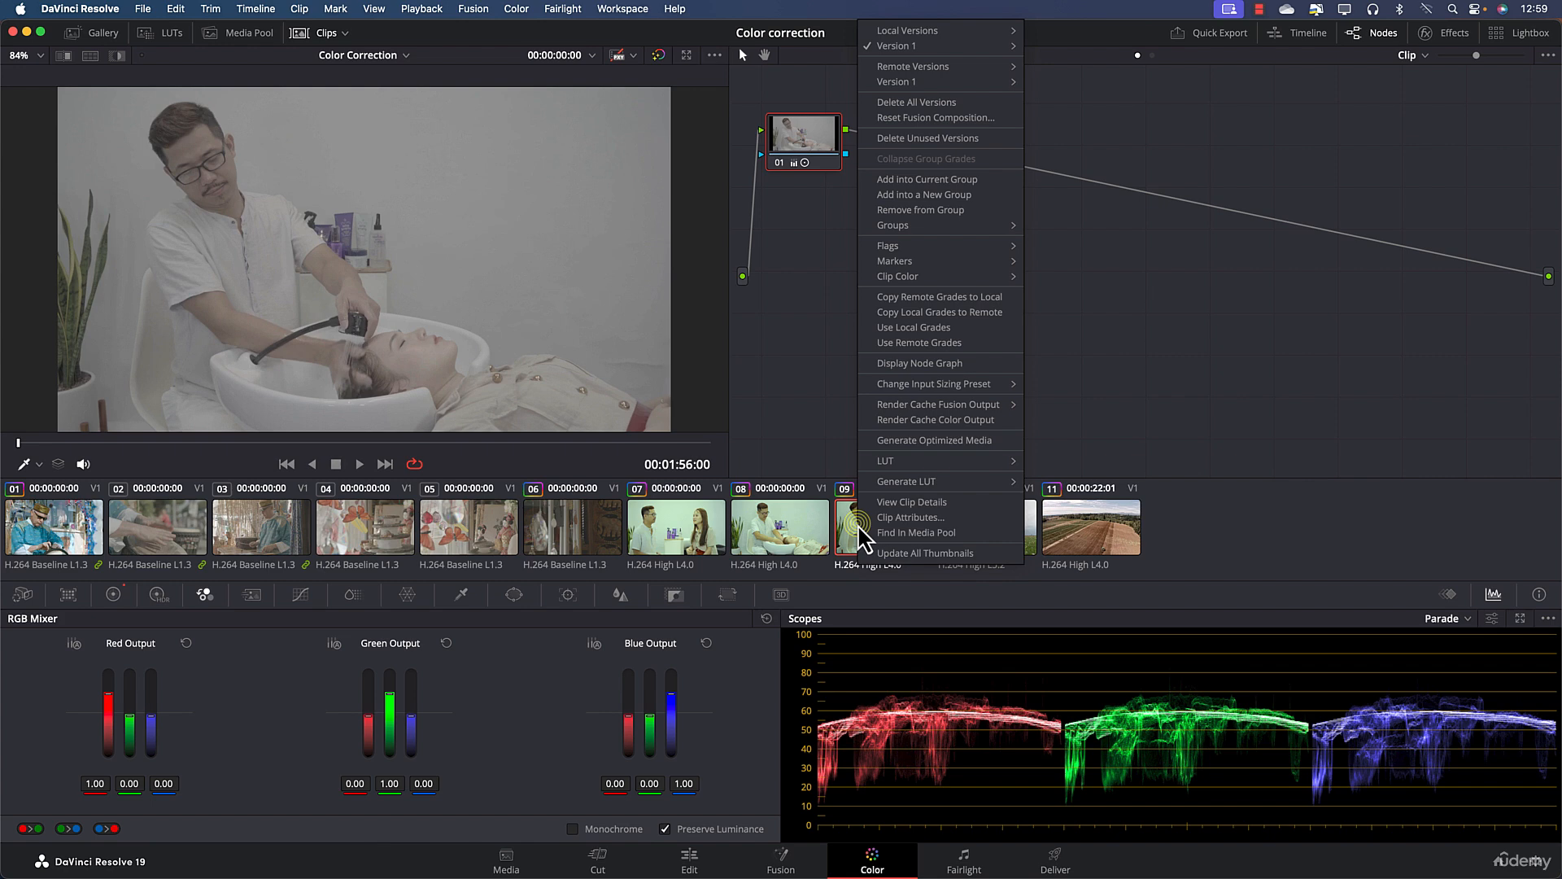
{"action": "left_click", "coordinate": [901, 557]}
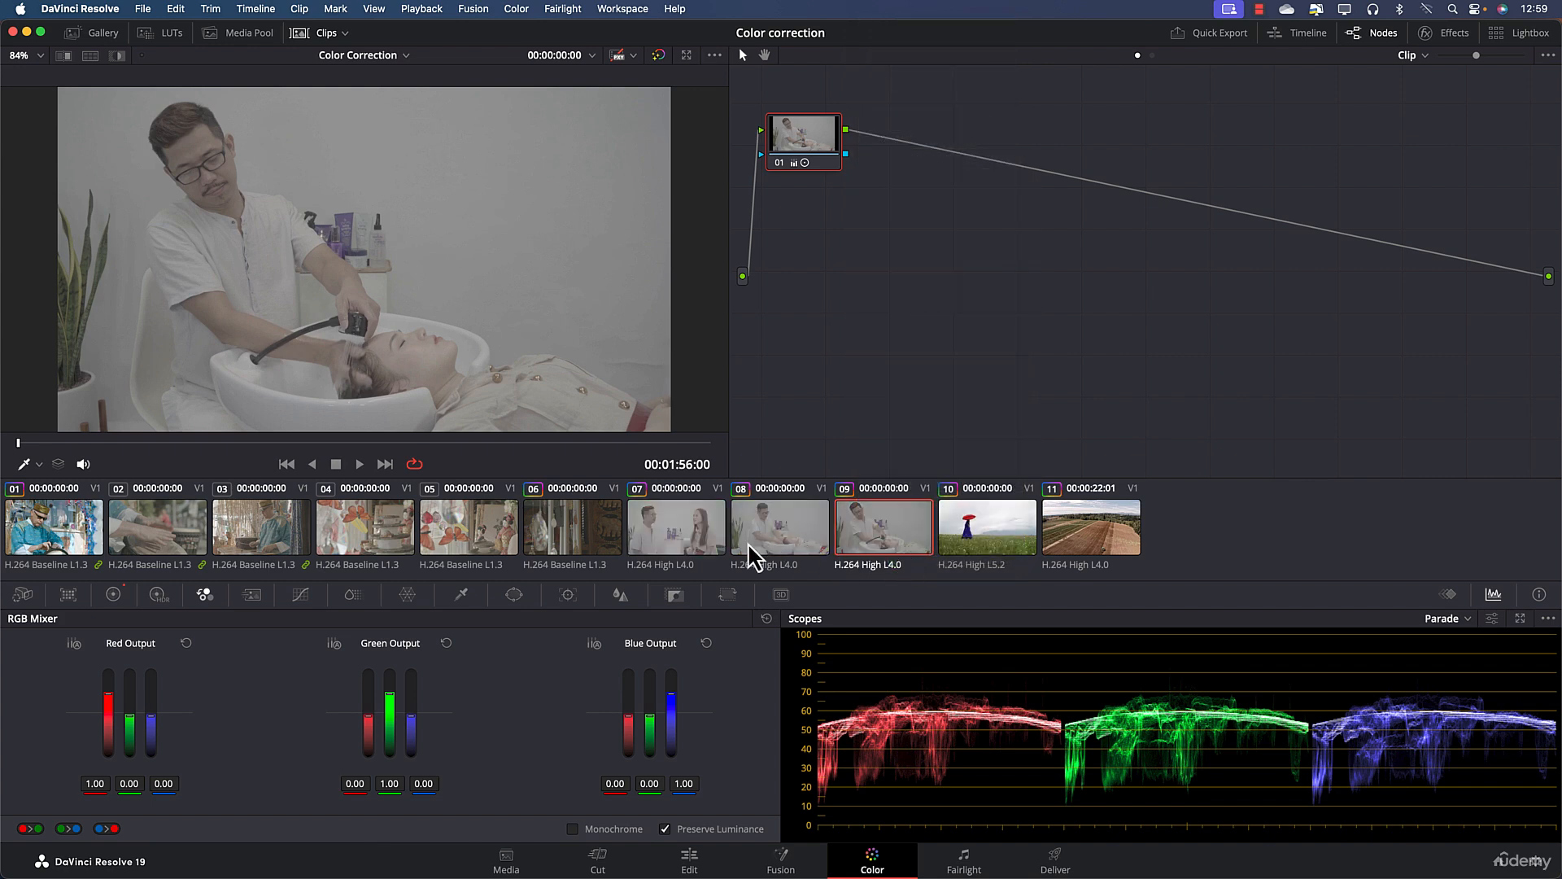